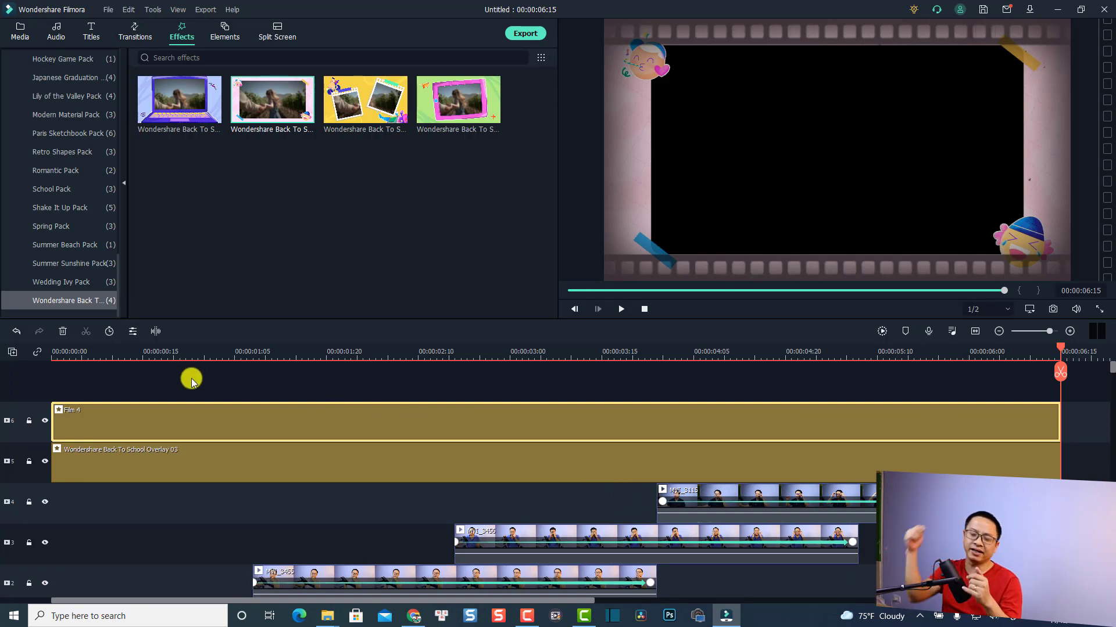
# - Review the stacked clips and overlay tracks, and play the finished film-strip sequence from the start of the timeline
pyautogui.scroll(-2, 204, 413)
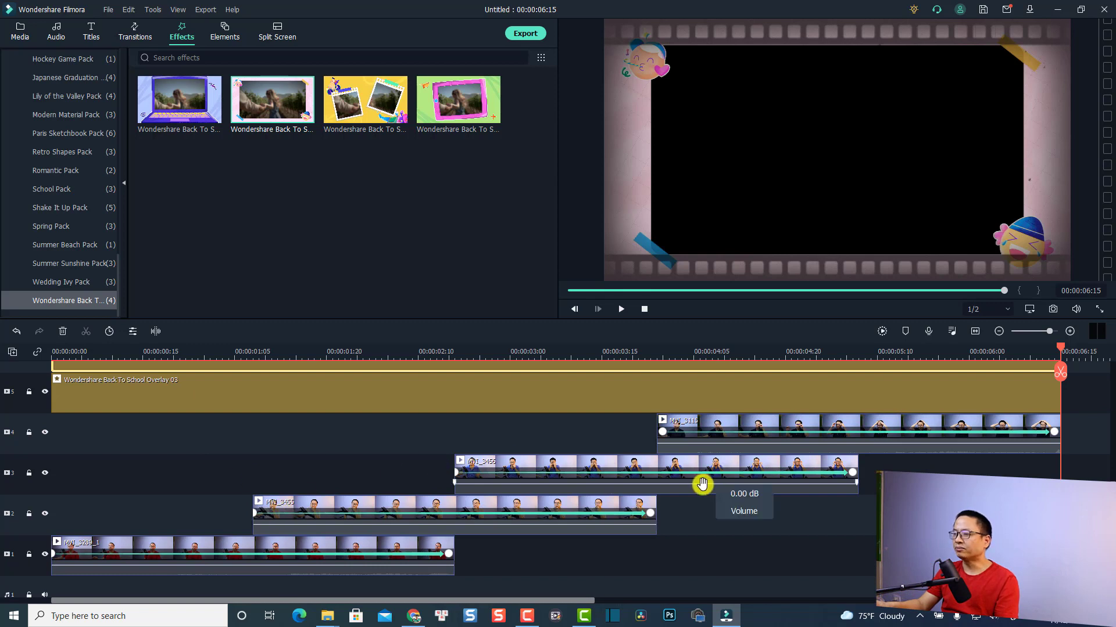
pyautogui.click(328, 545)
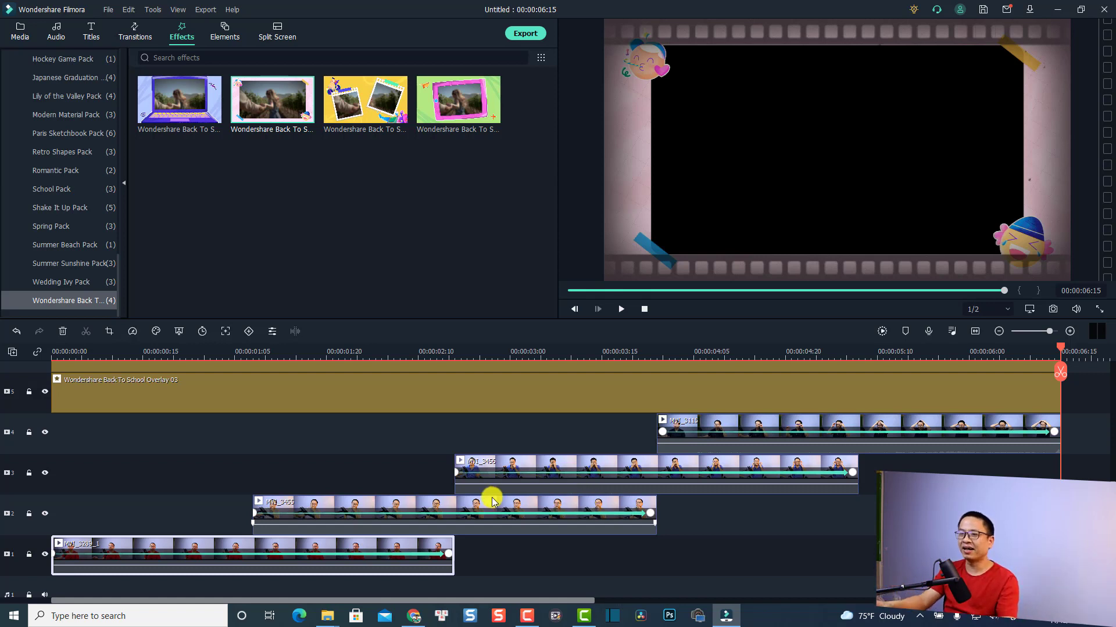
pyautogui.hotkey('ctrl', 'z')
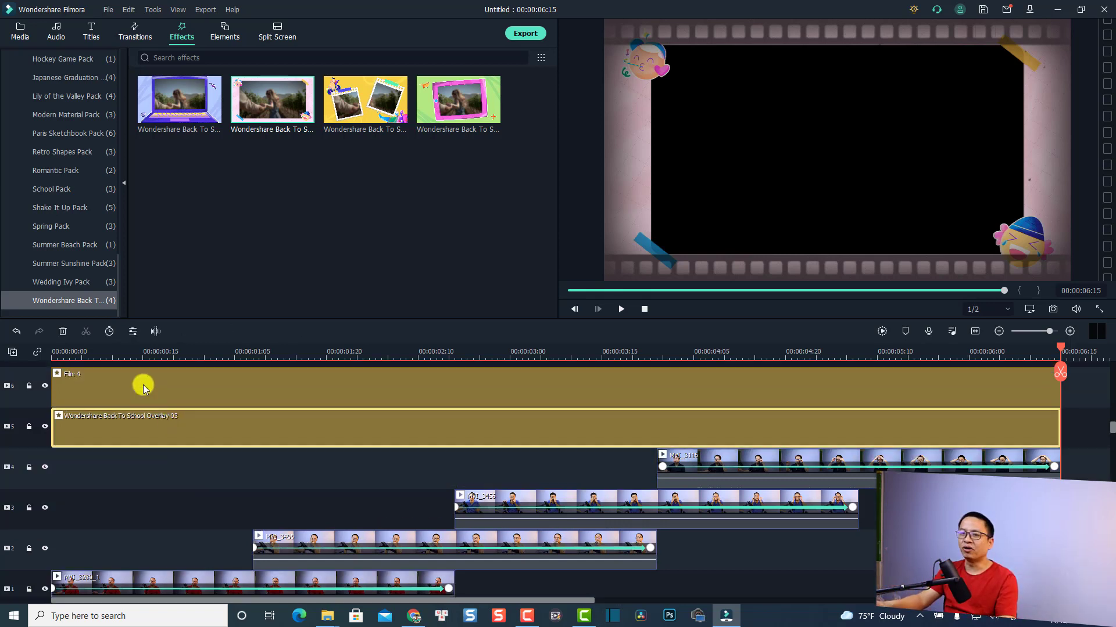
pyautogui.click(142, 383)
pyautogui.click(135, 357)
pyautogui.scroll(-2, 187, 481)
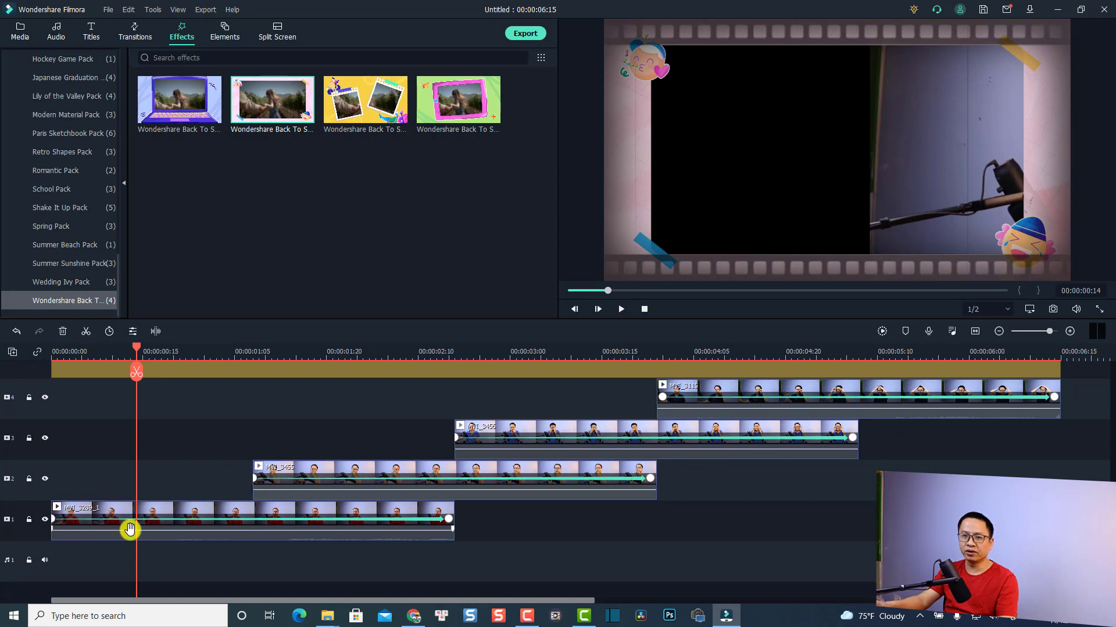
pyautogui.moveTo(310, 493)
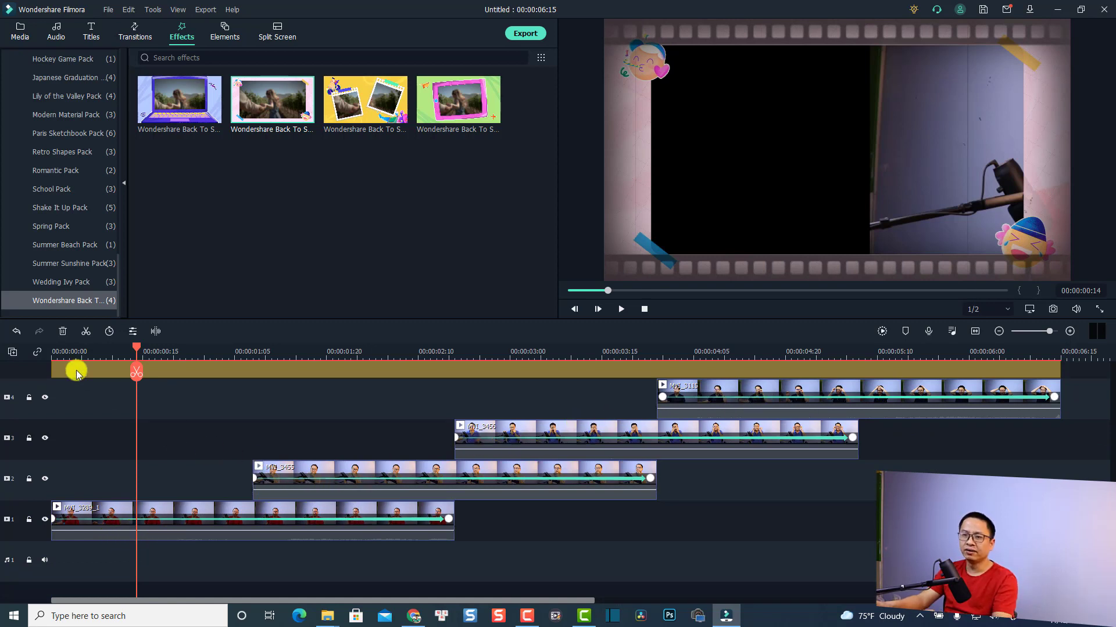
pyautogui.click(58, 355)
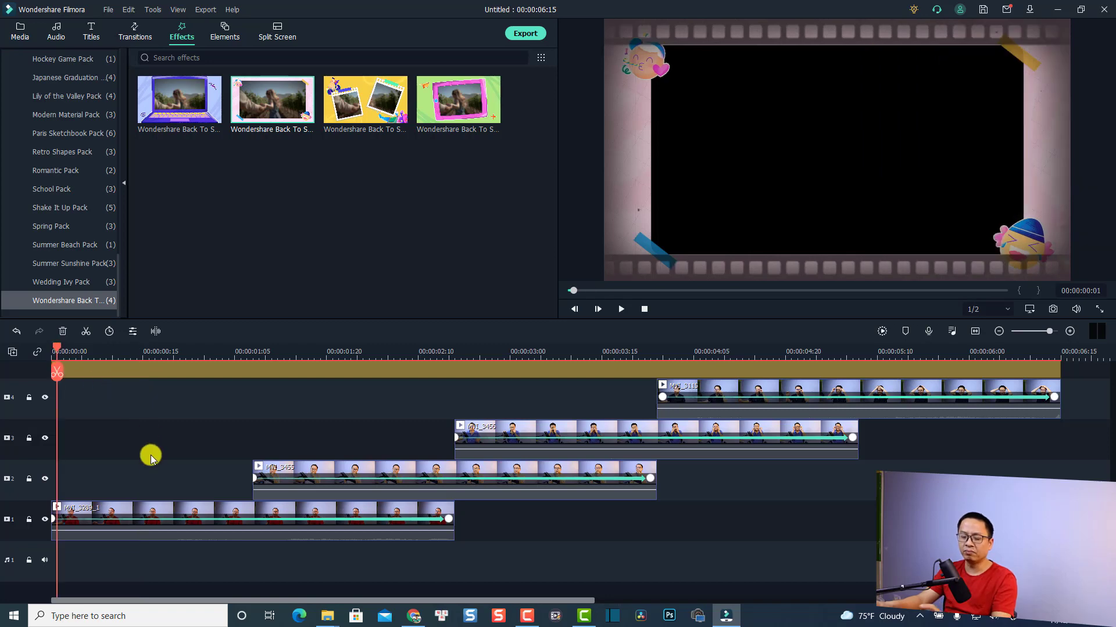
pyautogui.press('space')
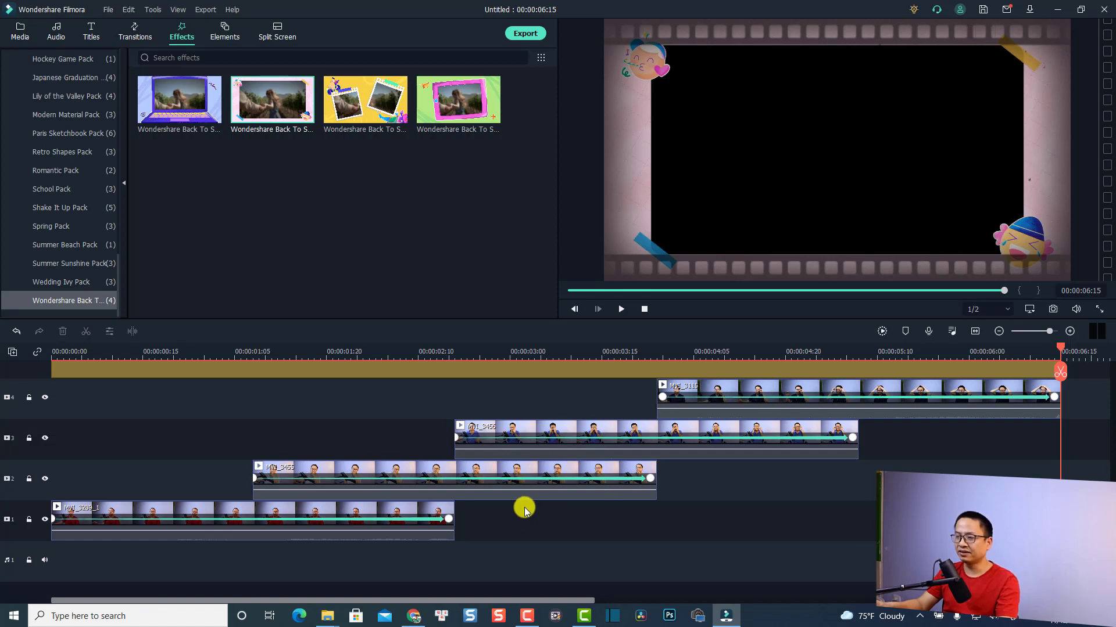
# - Delete every clip and effect from the timeline and display the contents of the project media folder
pyautogui.hotkey('ctrl', 'a')
pyautogui.press('Delete')
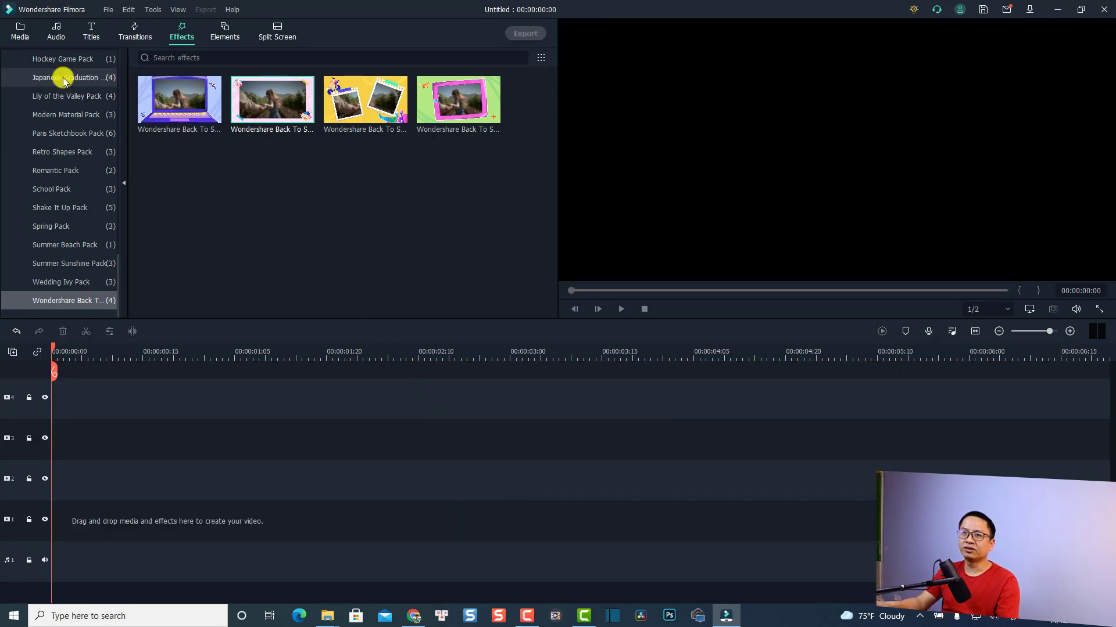
pyautogui.click(17, 33)
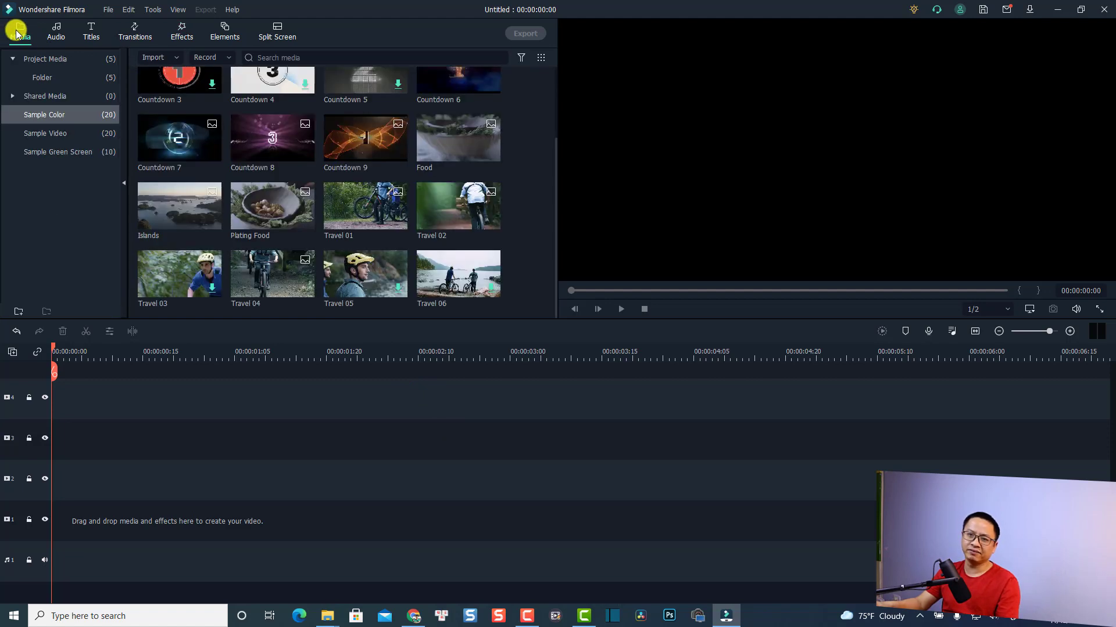
pyautogui.click(46, 78)
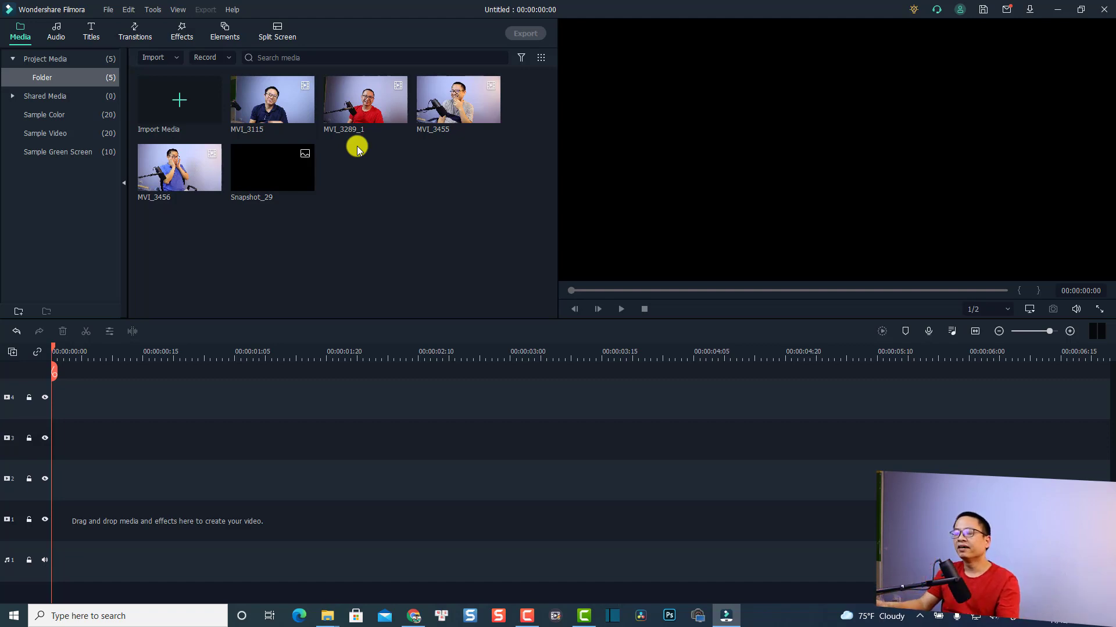
# - Add the clips MVI_3115, MVI_3289_1, MVI_3455 and MVI_3456 to track 1 and fit the timeline to them
pyautogui.moveTo(521, 97); pyautogui.dragTo(244, 130)
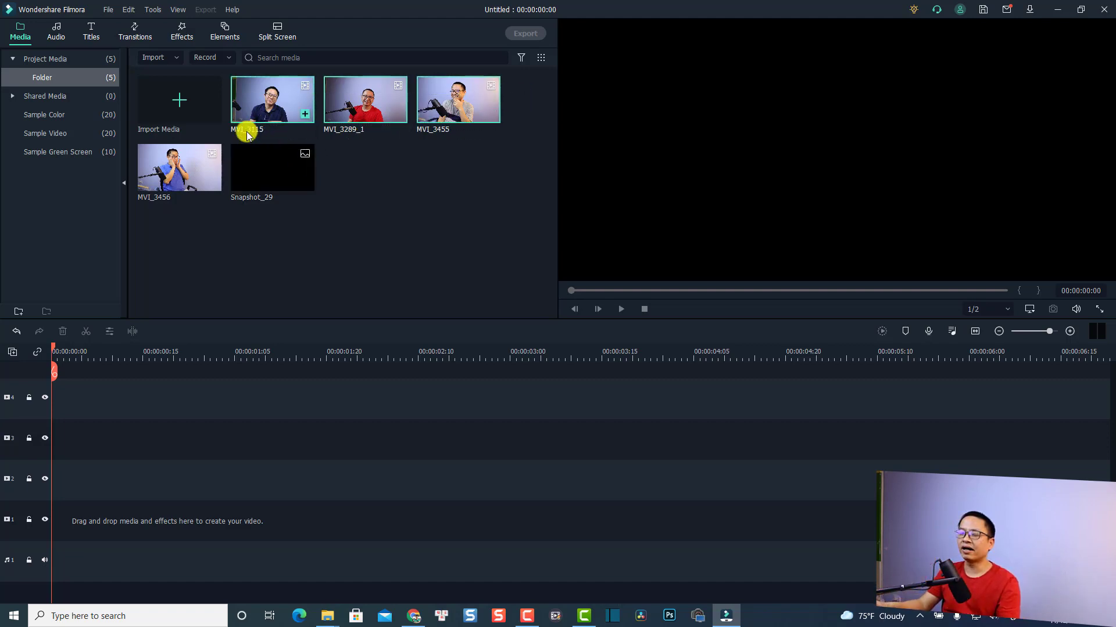
pyautogui.keyDown('ctrl'); pyautogui.click(187, 185); pyautogui.keyUp('ctrl')
pyautogui.moveTo(188, 185); pyautogui.dragTo(52, 520)
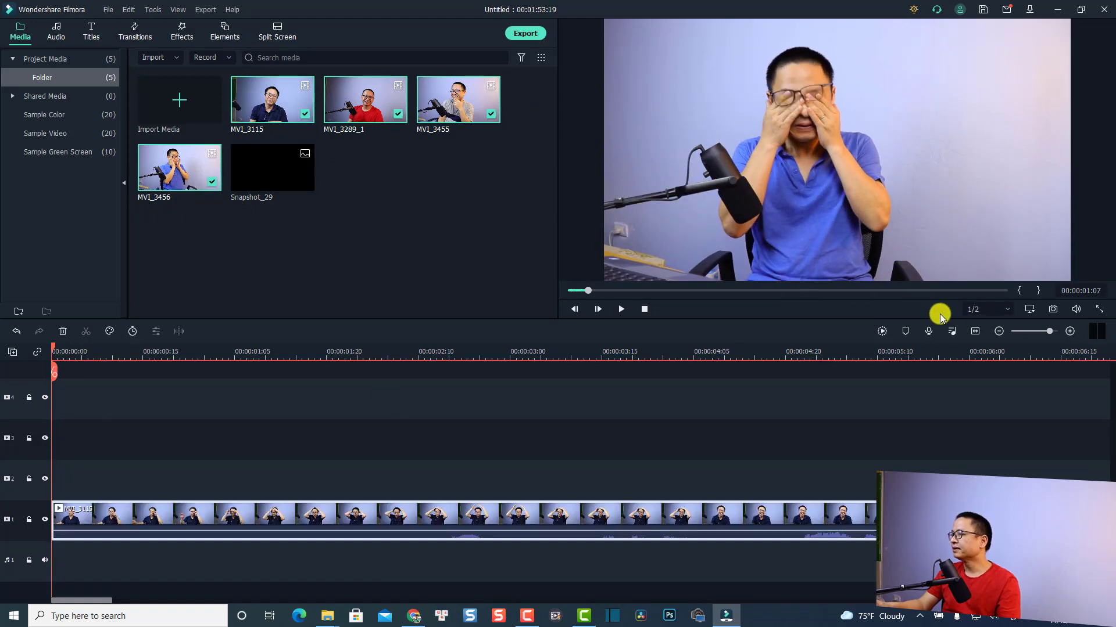
pyautogui.click(975, 331)
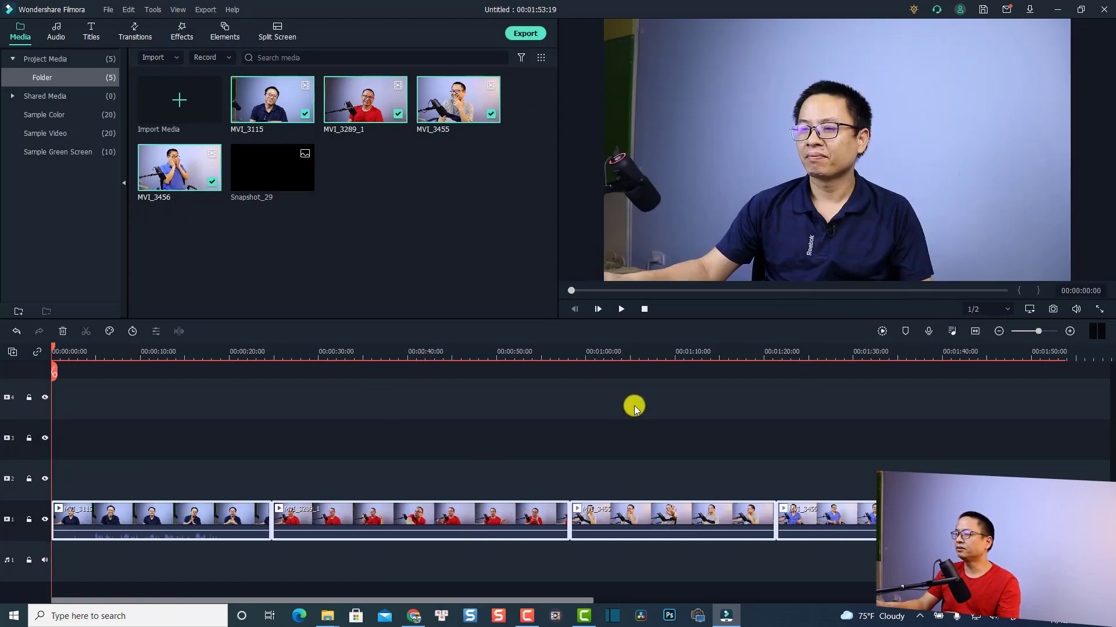
pyautogui.click(242, 454)
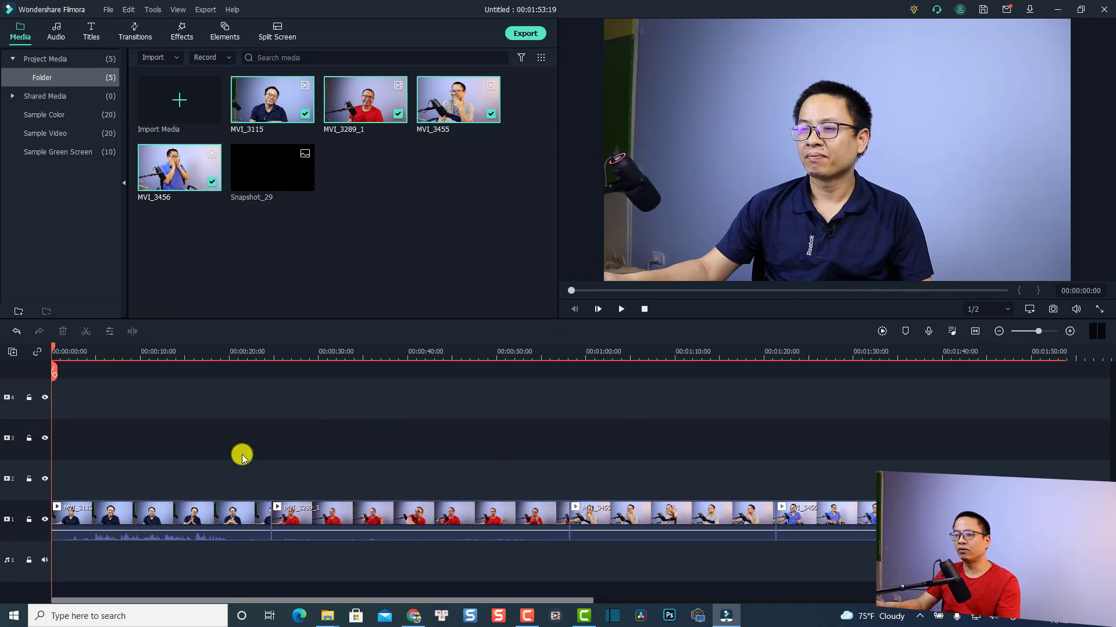
# - Stack the clips at the timeline start, with MVI_3289_1 on track 2, MVI_3455 on track 3 and MVI_3456 on track 4
pyautogui.moveTo(942, 430); pyautogui.dragTo(95, 564)
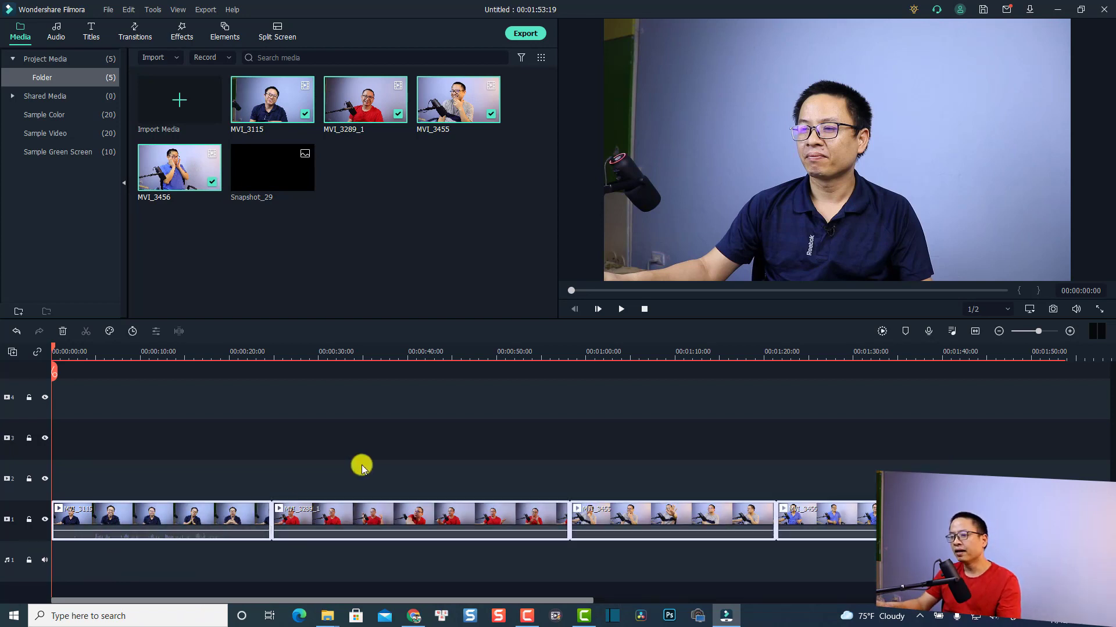
pyautogui.moveTo(377, 515); pyautogui.dragTo(137, 485)
pyautogui.moveTo(580, 508); pyautogui.dragTo(69, 431)
pyautogui.moveTo(839, 511); pyautogui.dragTo(64, 472)
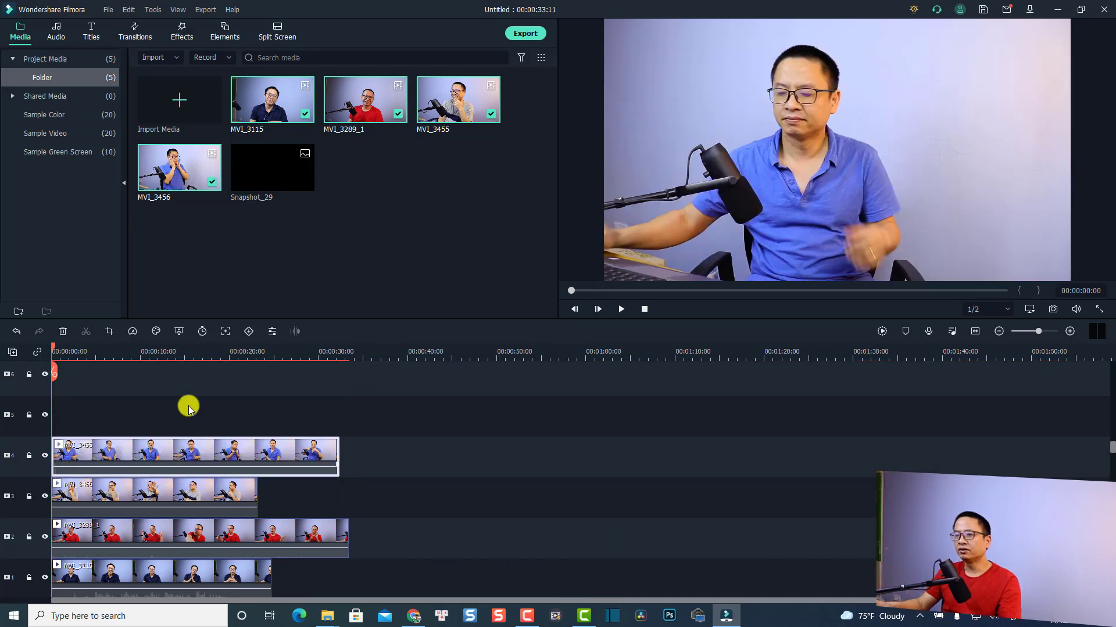
# - Split all four stacked clips at 00:00:22:03 and delete the parts after the cut so their lengths match
pyautogui.click(248, 358)
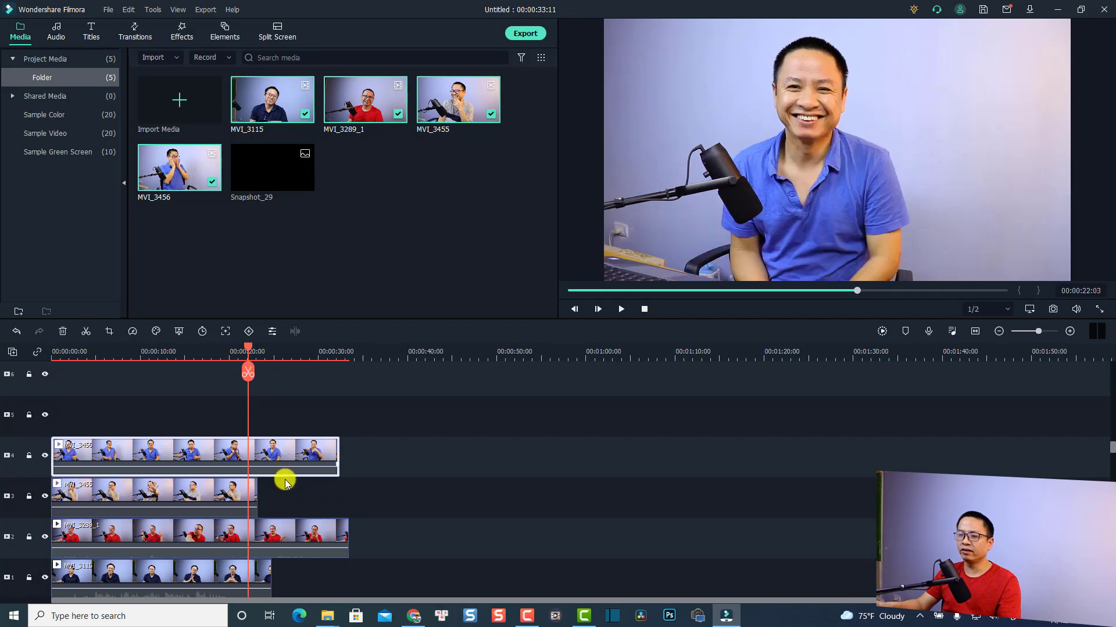
pyautogui.scroll(-2, 281, 463)
pyautogui.scroll(2, 291, 459)
pyautogui.moveTo(367, 409); pyautogui.dragTo(221, 607)
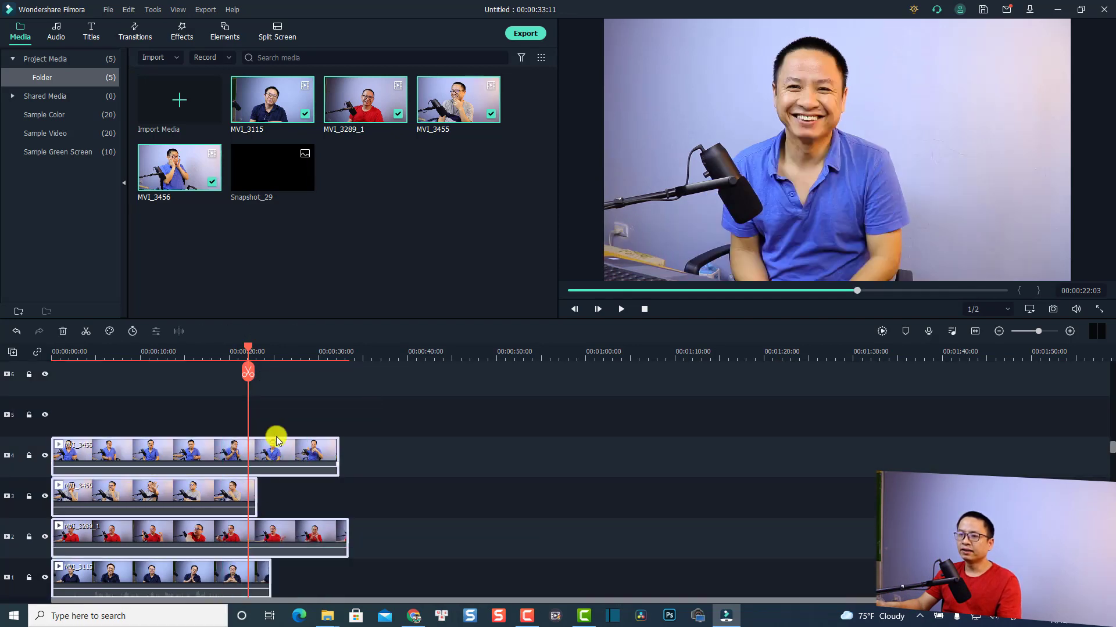
pyautogui.click(248, 372)
pyautogui.moveTo(352, 404); pyautogui.dragTo(256, 586)
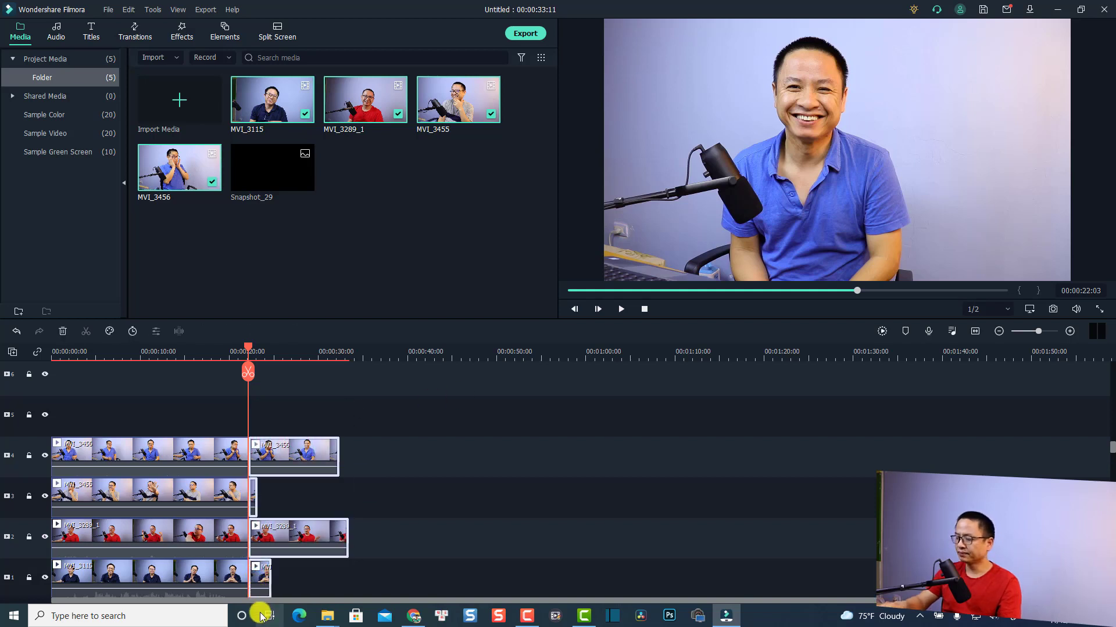
pyautogui.press('Delete')
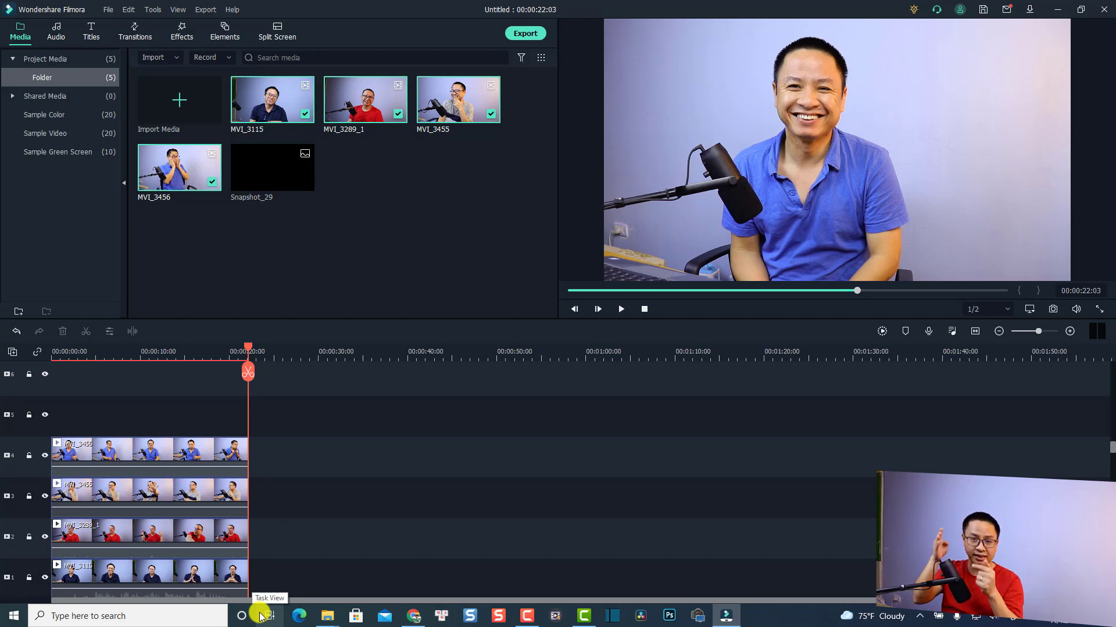
# - Arrange the trimmed clips end to end on track 2 in the order MVI_3289_1, MVI_3456, MVI_3455, MVI_3115
pyautogui.click(230, 526)
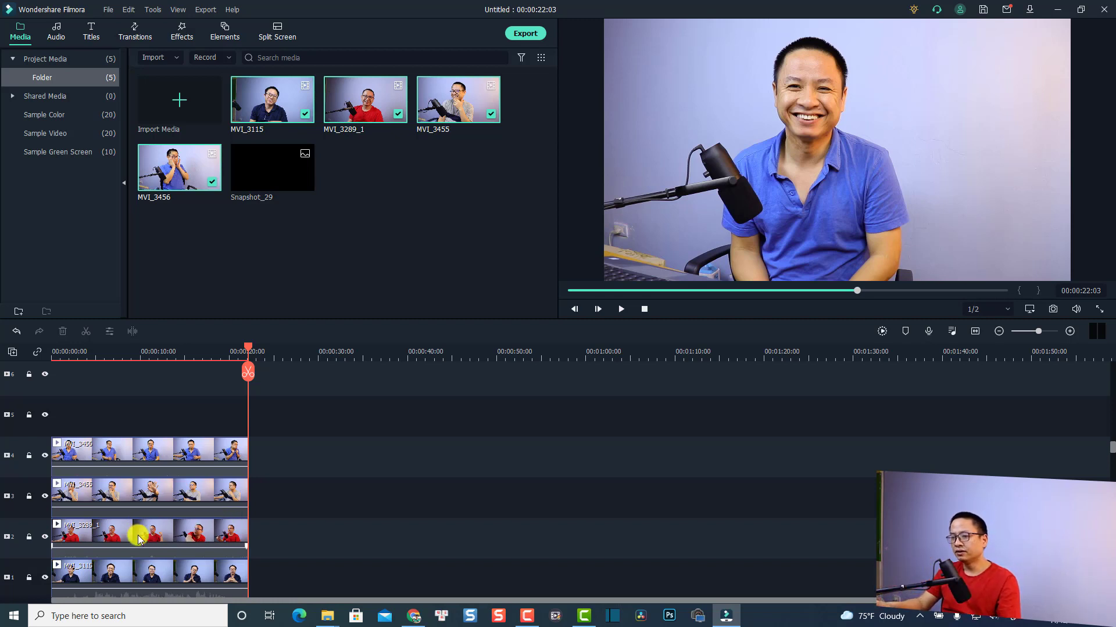
pyautogui.moveTo(114, 451); pyautogui.dragTo(324, 531)
pyautogui.moveTo(149, 486); pyautogui.dragTo(567, 524)
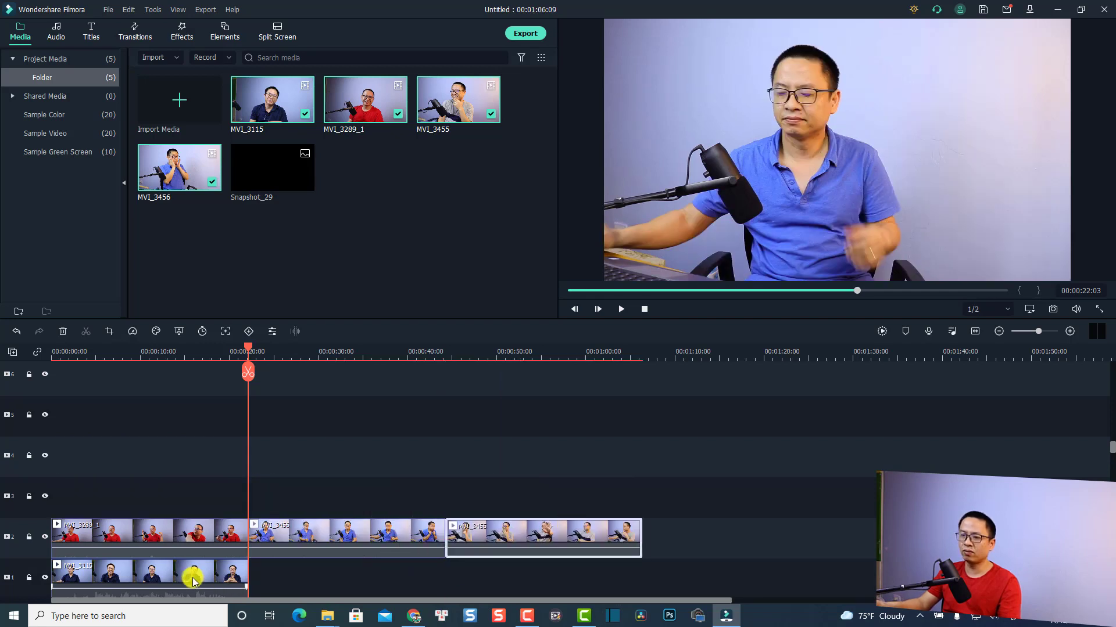
pyautogui.moveTo(238, 575); pyautogui.dragTo(785, 526)
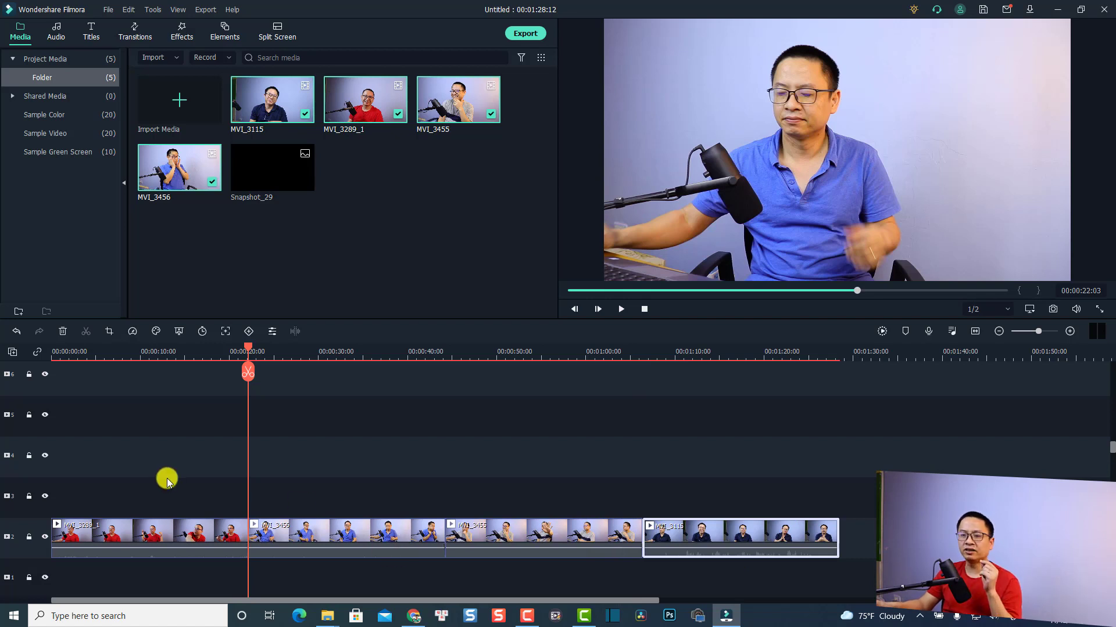
# - Set the preview zoom level to 10% to expose the area around the video frame
pyautogui.click(134, 531)
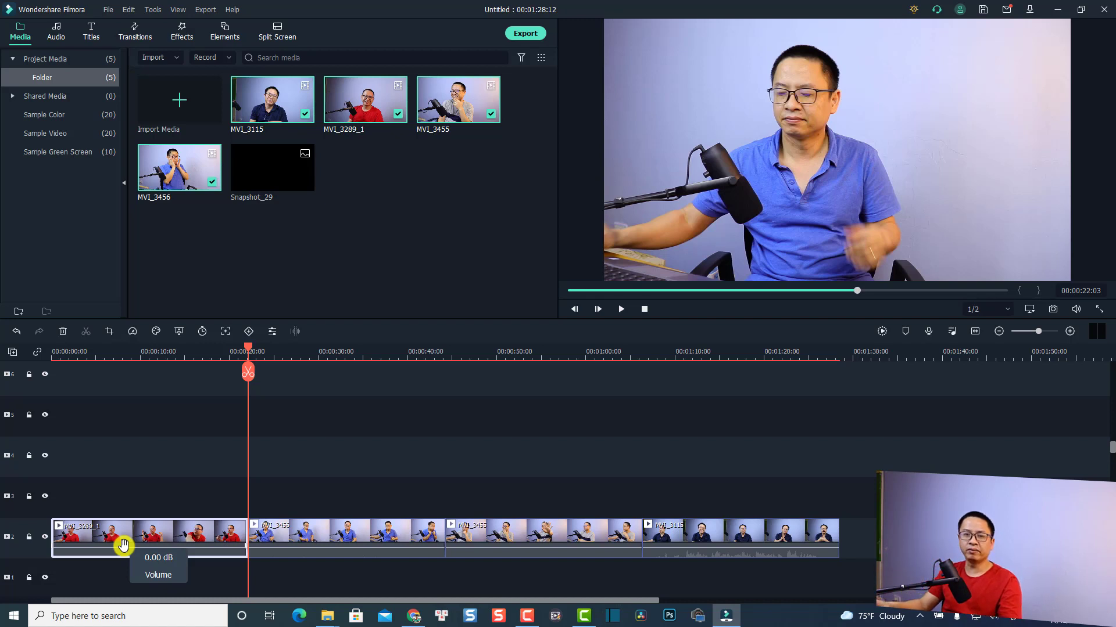
pyautogui.rightClick(793, 141)
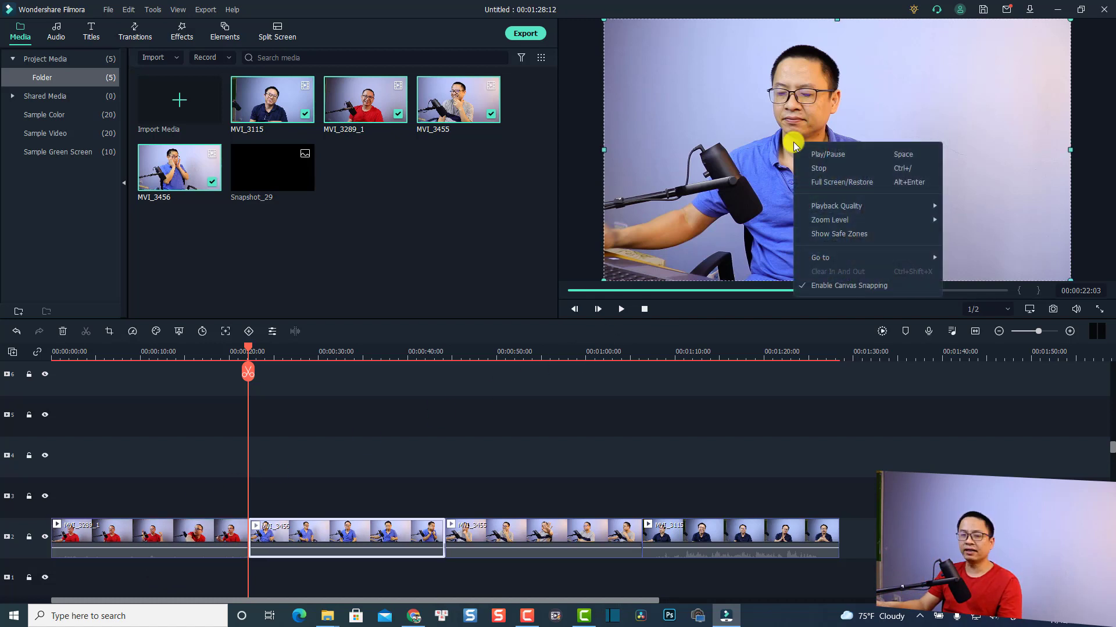
pyautogui.moveTo(839, 219)
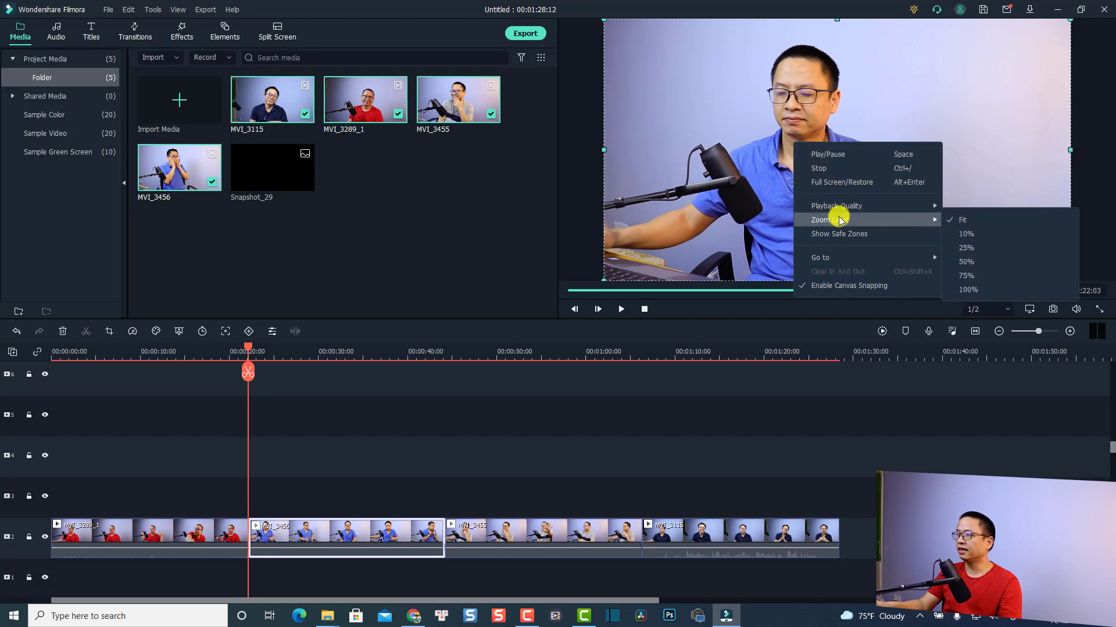
pyautogui.click(964, 235)
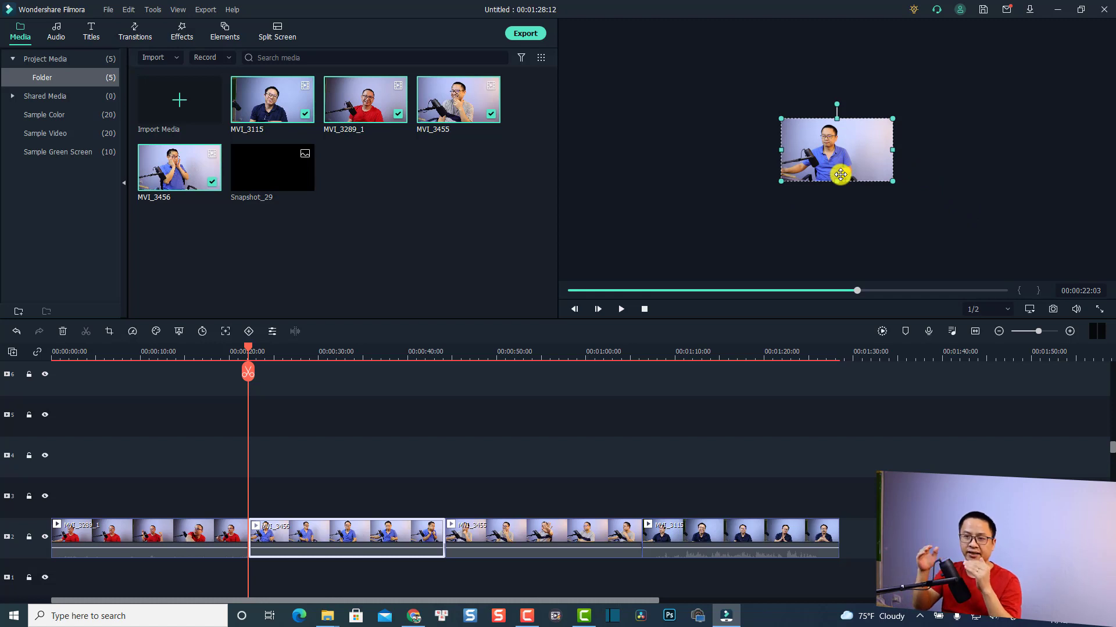
# - Add a keyframe at the start of the red-shirt clip MVI_3289_1 and move the frame to position X 1920, Y 0
pyautogui.click(77, 358)
pyautogui.click(67, 531)
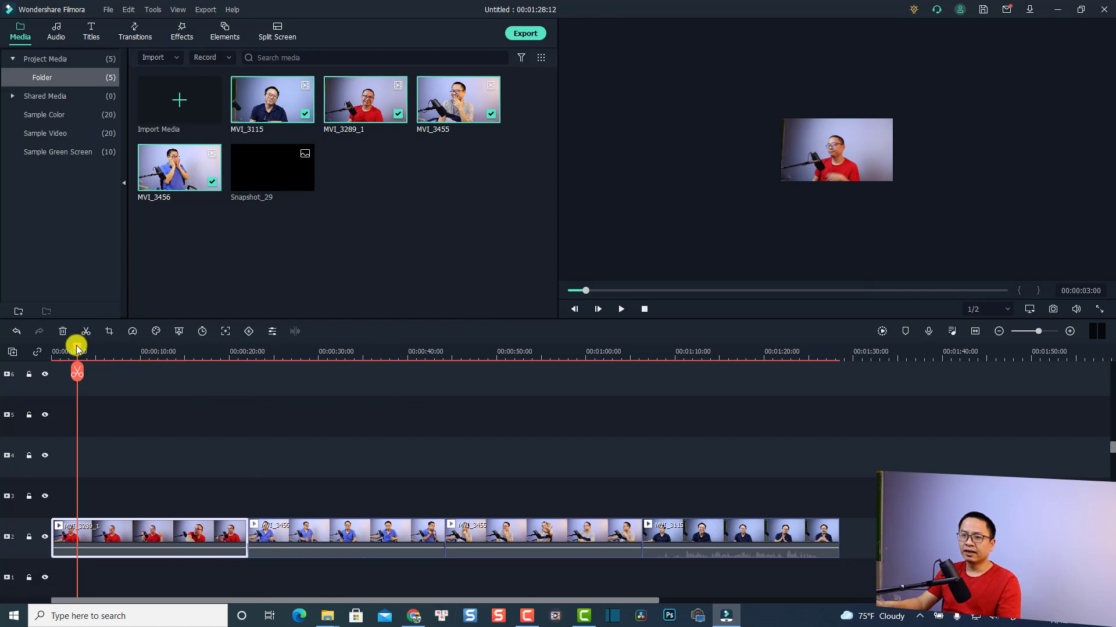
pyautogui.moveTo(74, 345); pyautogui.dragTo(50, 355)
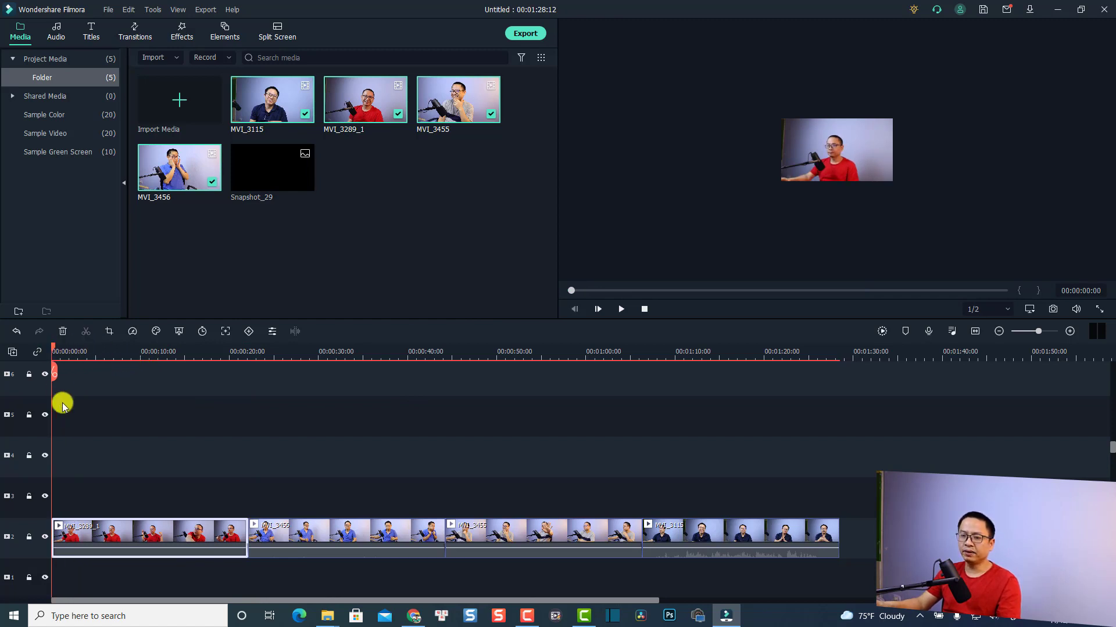
pyautogui.click(248, 332)
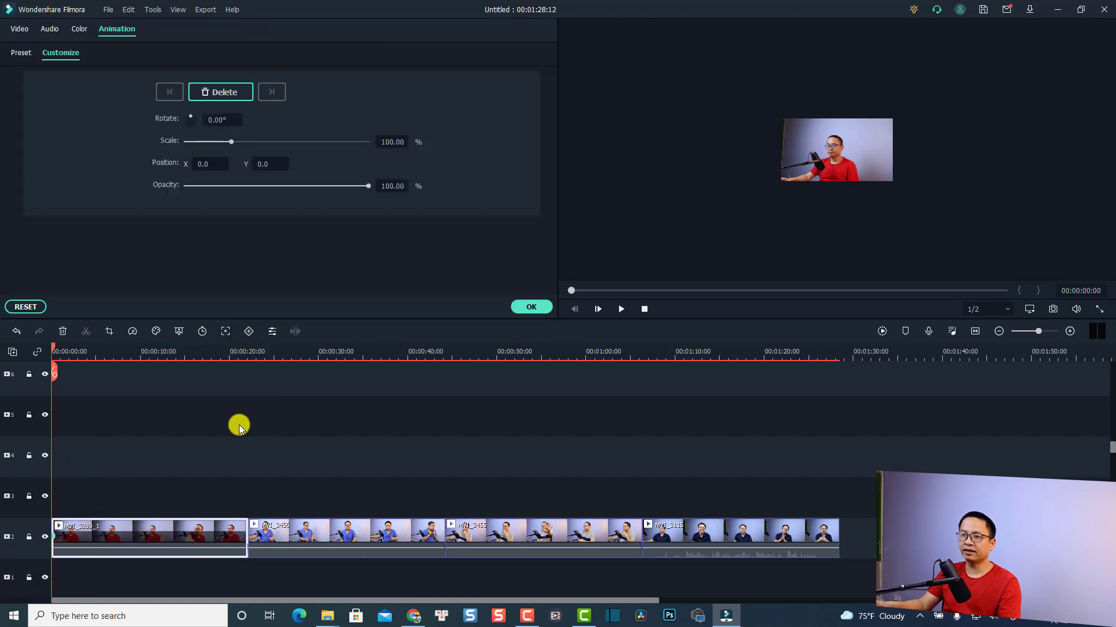
pyautogui.click(805, 168)
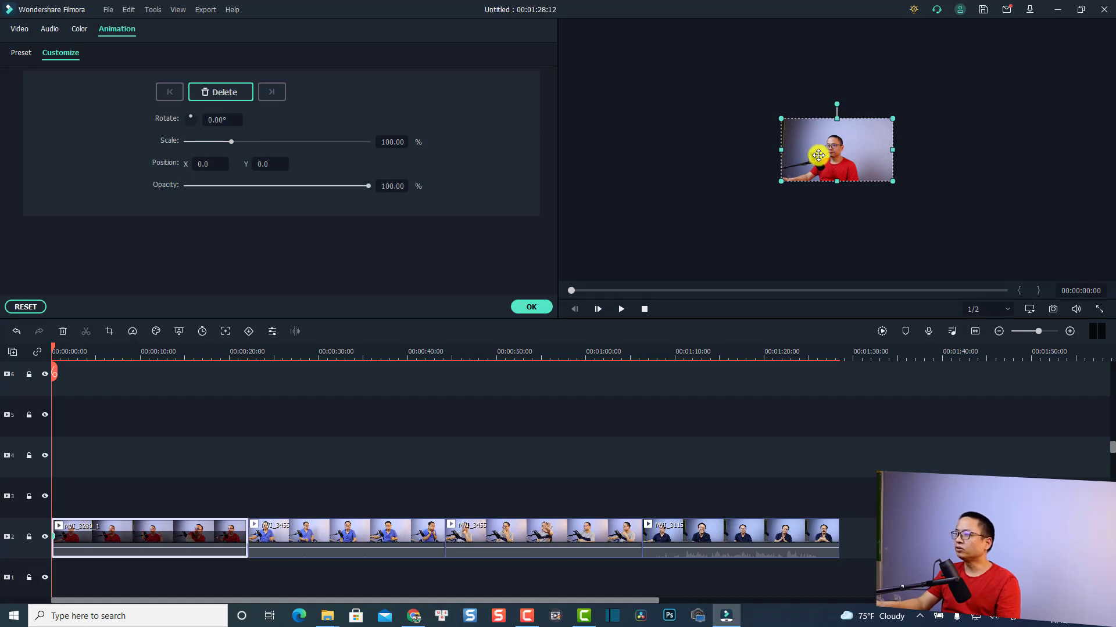
pyautogui.moveTo(818, 155); pyautogui.dragTo(929, 152)
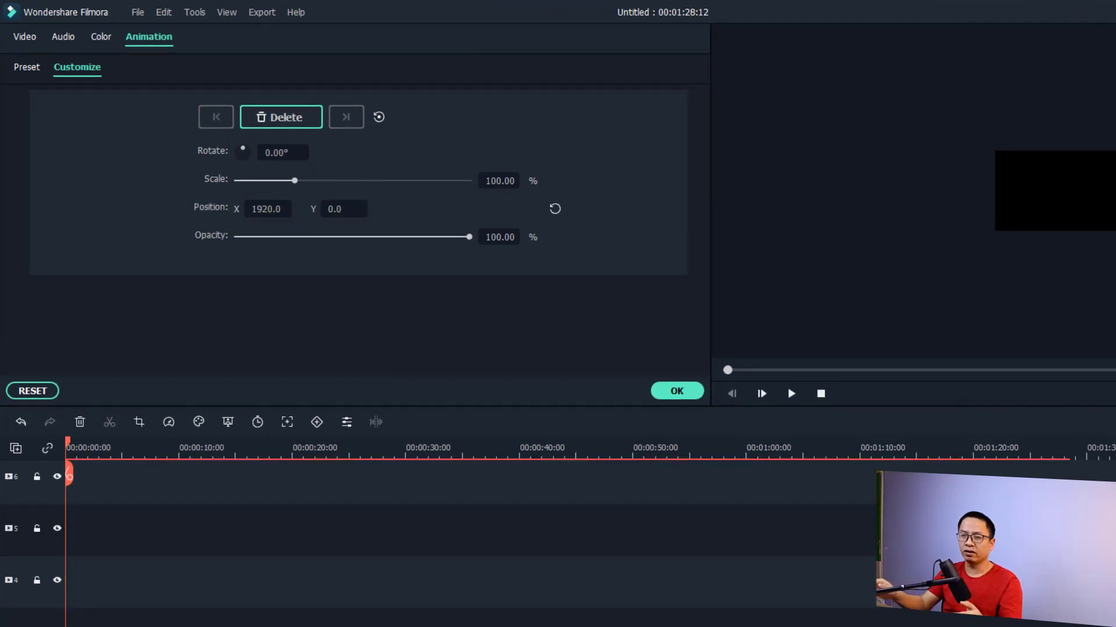
pyautogui.click(260, 208)
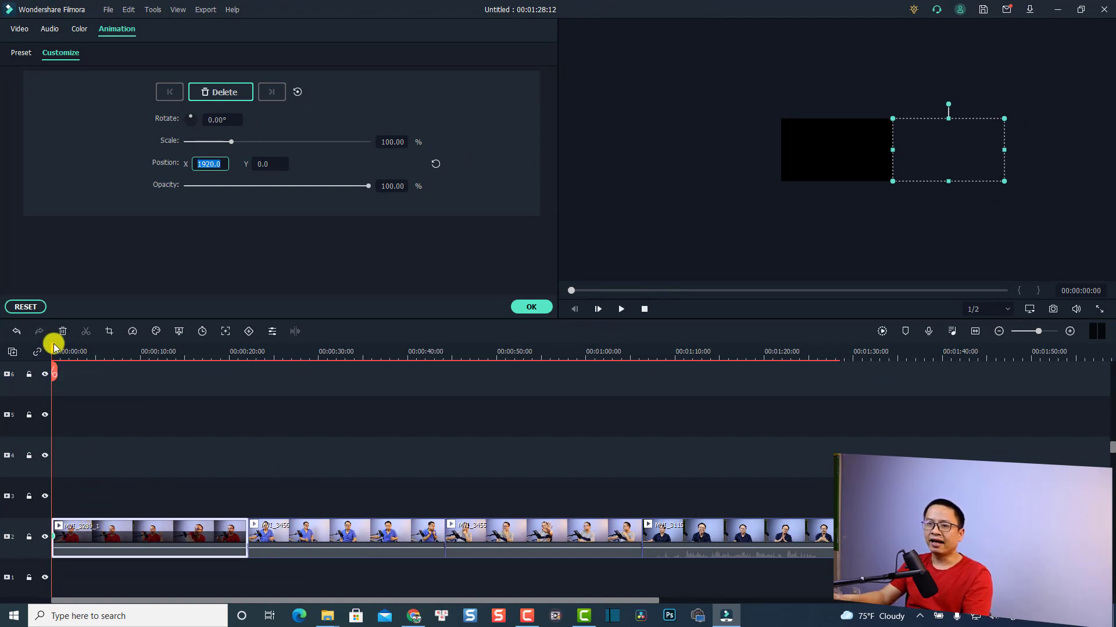
# - Add a second keyframe near the end of MVI_3289_1, at 00:00:21:21, by changing the clip's X position
pyautogui.moveTo(54, 349); pyautogui.dragTo(245, 355)
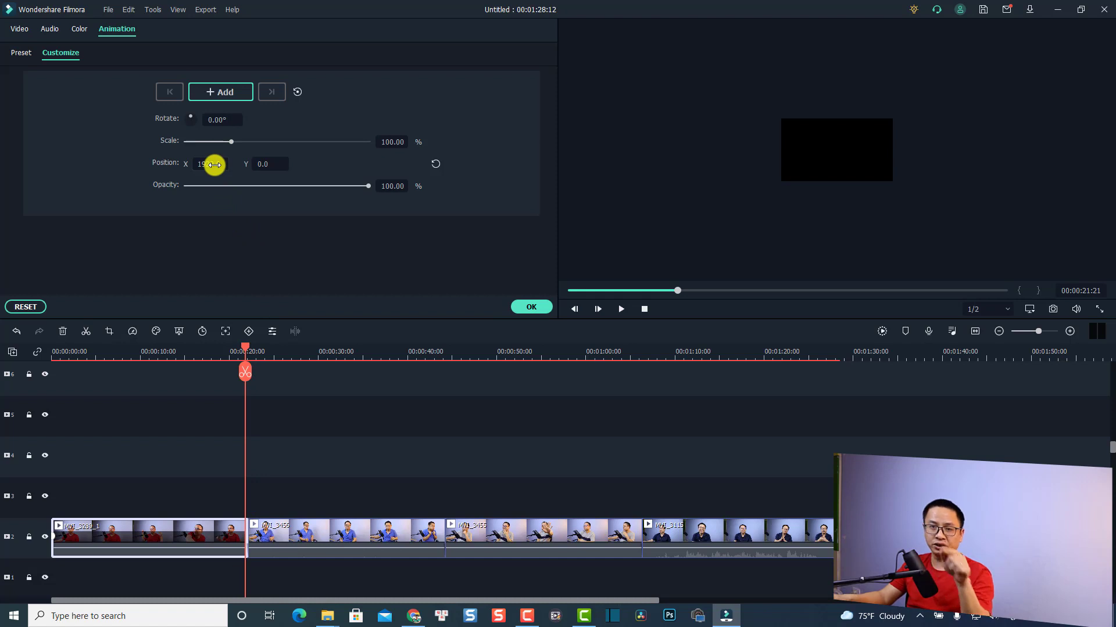
pyautogui.moveTo(215, 165); pyautogui.dragTo(481, 308)
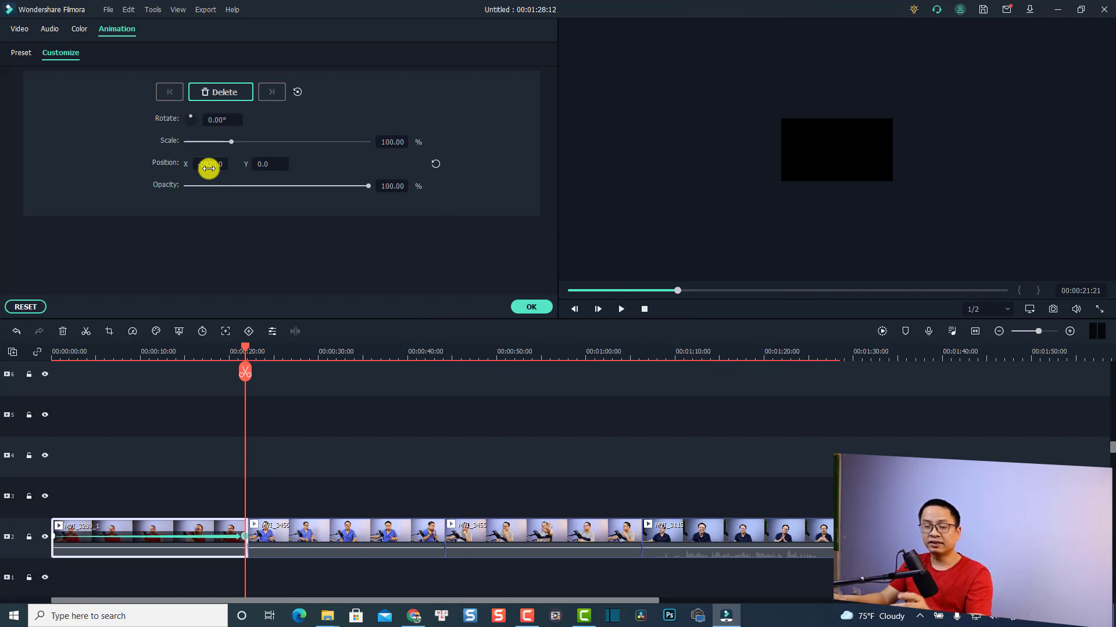
# - Play back the red-shirt clip's slide animation from the start of the timeline
pyautogui.click(55, 353)
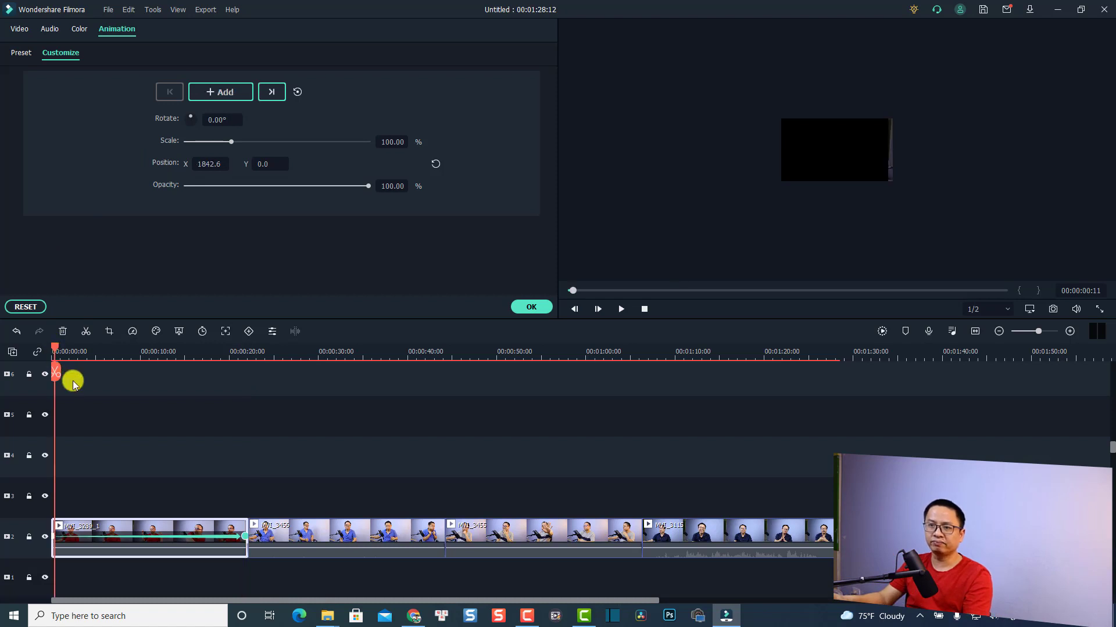
pyautogui.click(47, 354)
pyautogui.press('space')
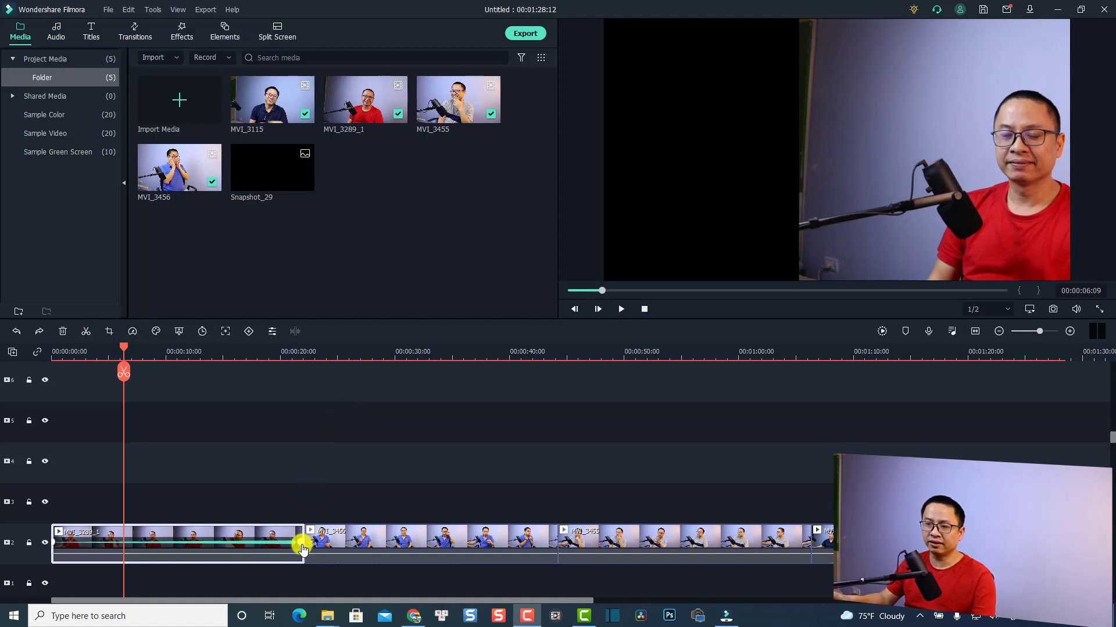
# - Move the second keyframe of MVI_3289_1 earlier, to 00:00:07:15, and play back the slide from the start
pyautogui.moveTo(302, 547); pyautogui.dragTo(137, 544)
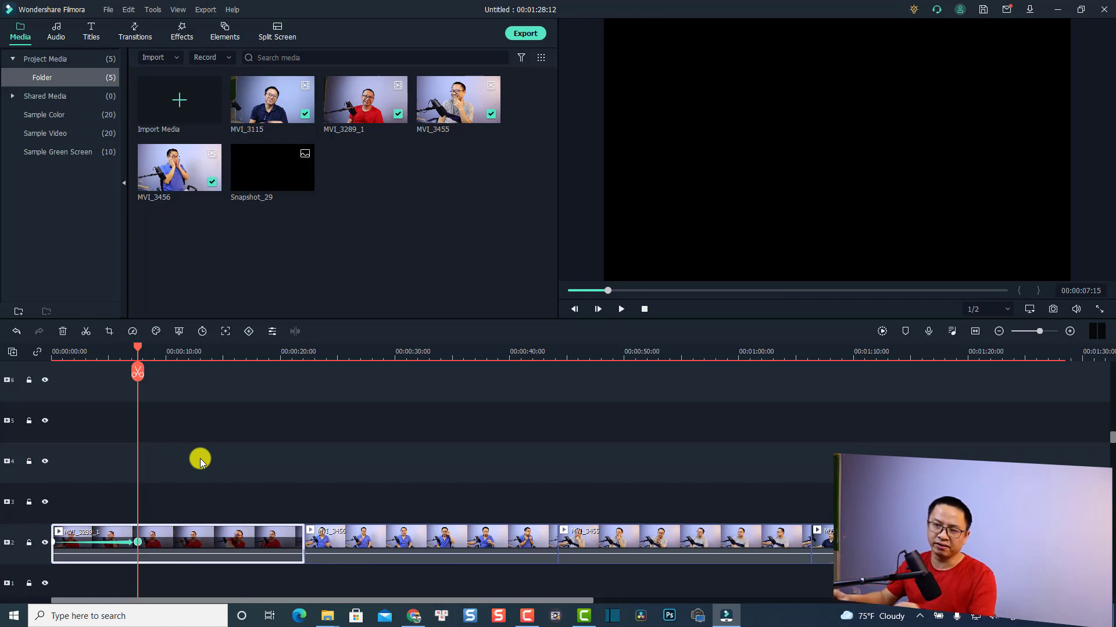
pyautogui.click(54, 358)
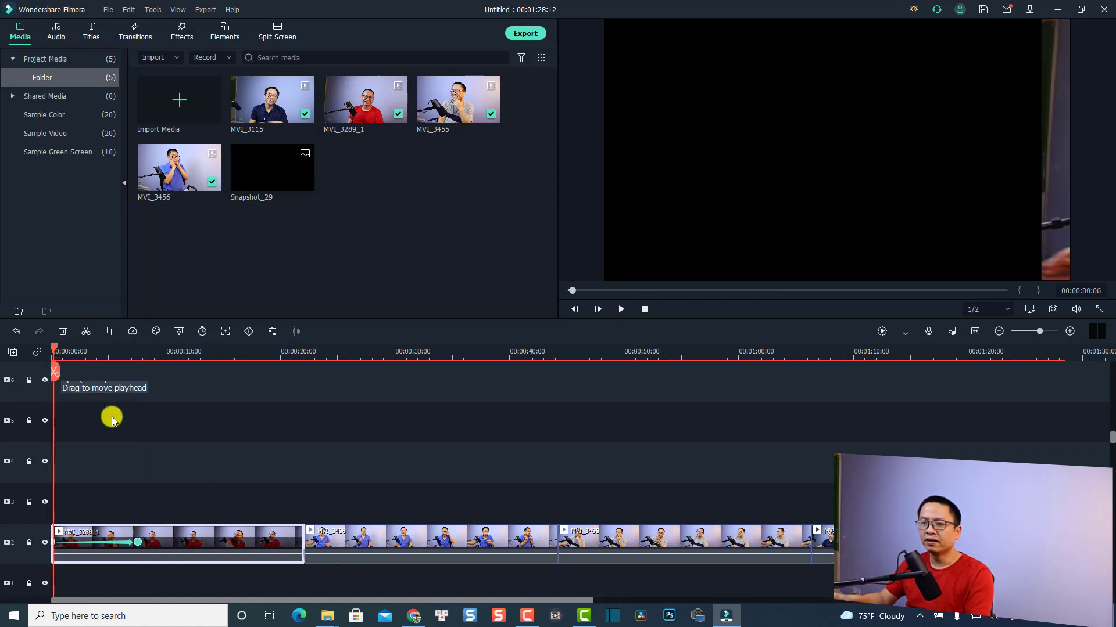
pyautogui.click(145, 461)
pyautogui.press('space')
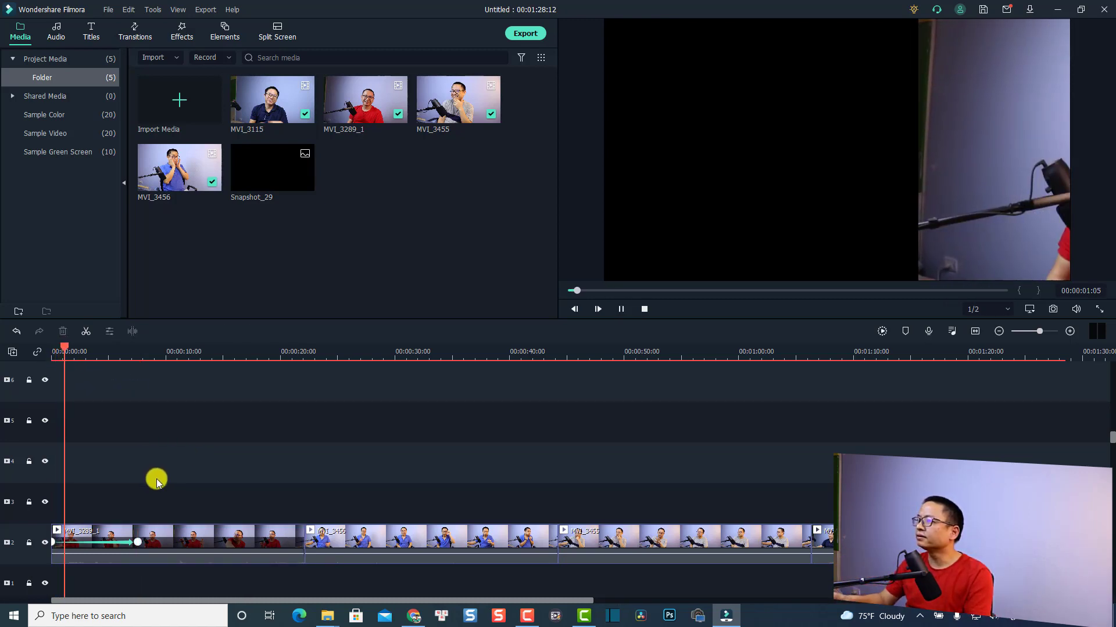
pyautogui.press('space')
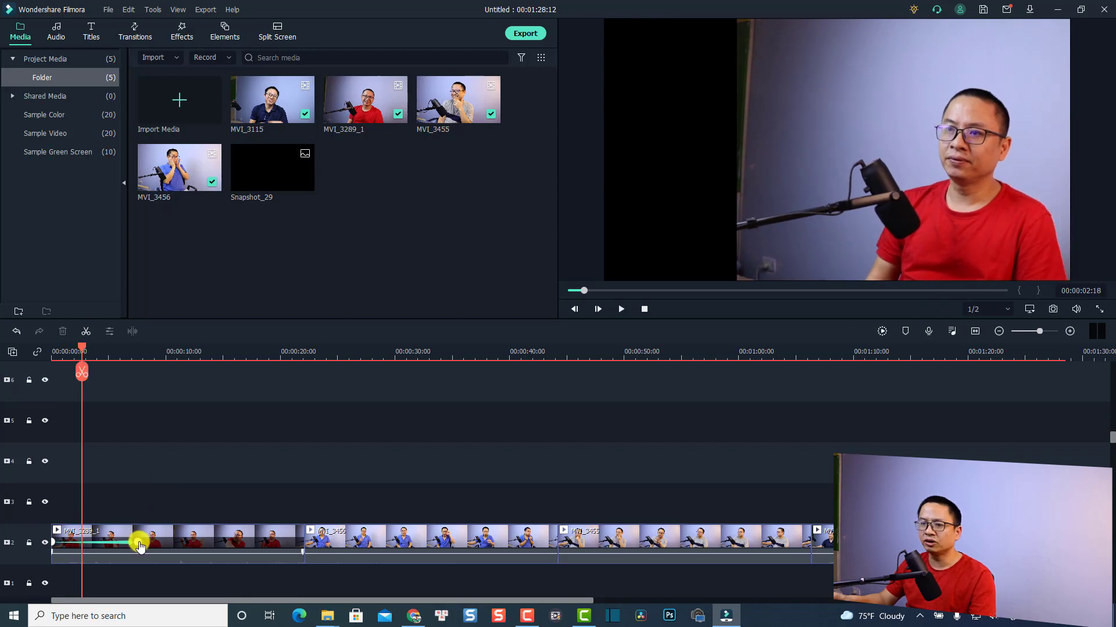
# - Move the second keyframe of MVI_3289_1 to about 6 seconds and play back the slide from the start
pyautogui.click(136, 545)
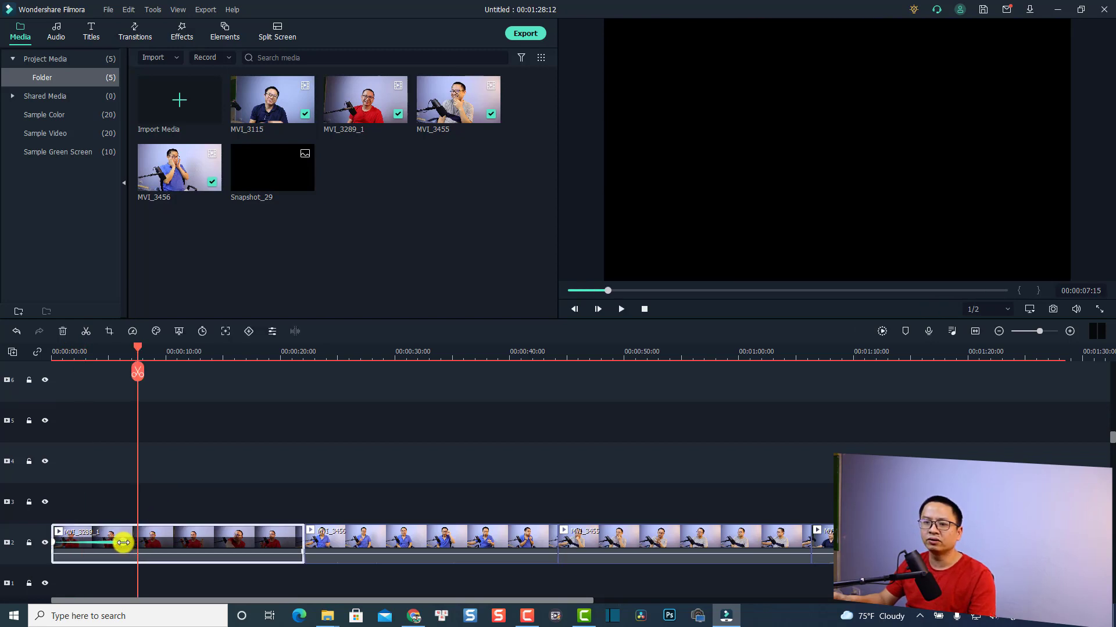
pyautogui.click(55, 354)
pyautogui.press('space')
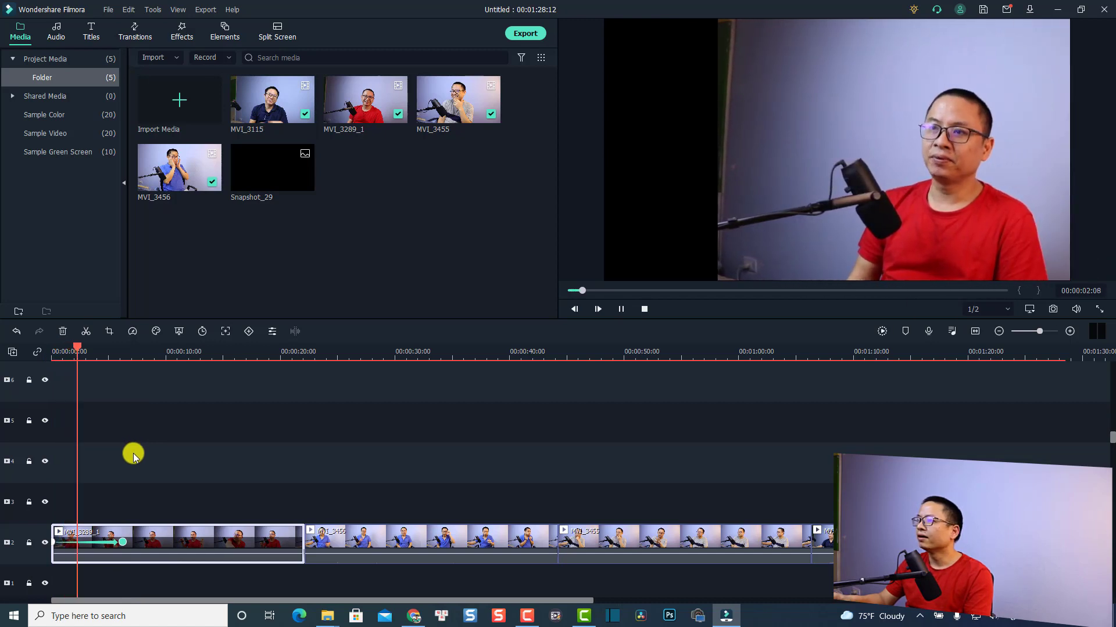
pyautogui.press('space')
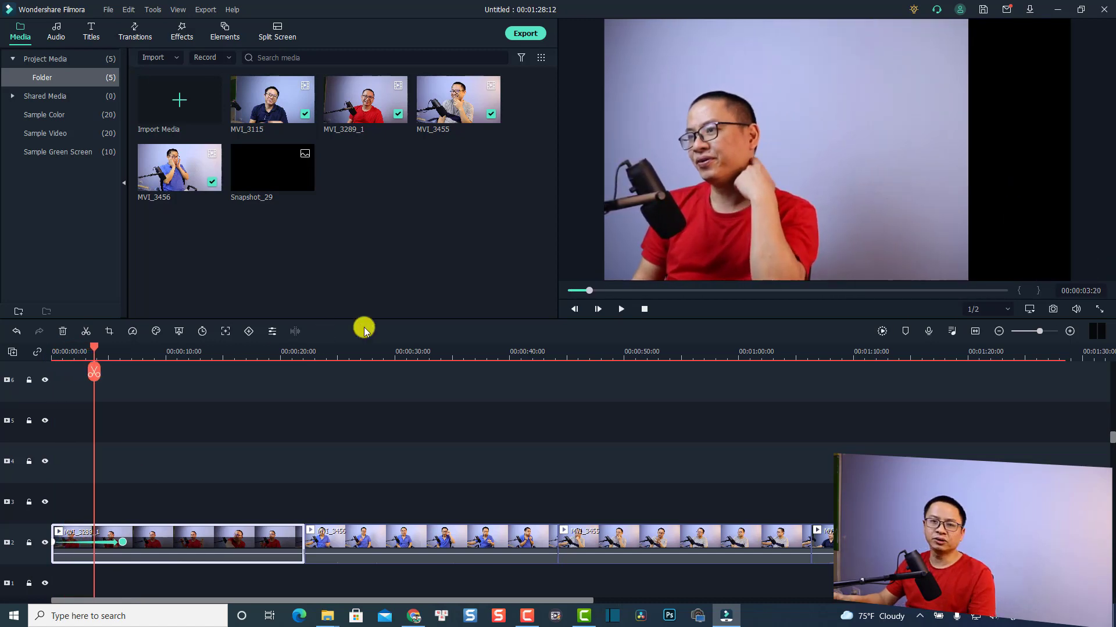
# - Split MVI_3289_1 at 00:00:06:14, just past its second keyframe, and delete the remaining part
pyautogui.click(118, 353)
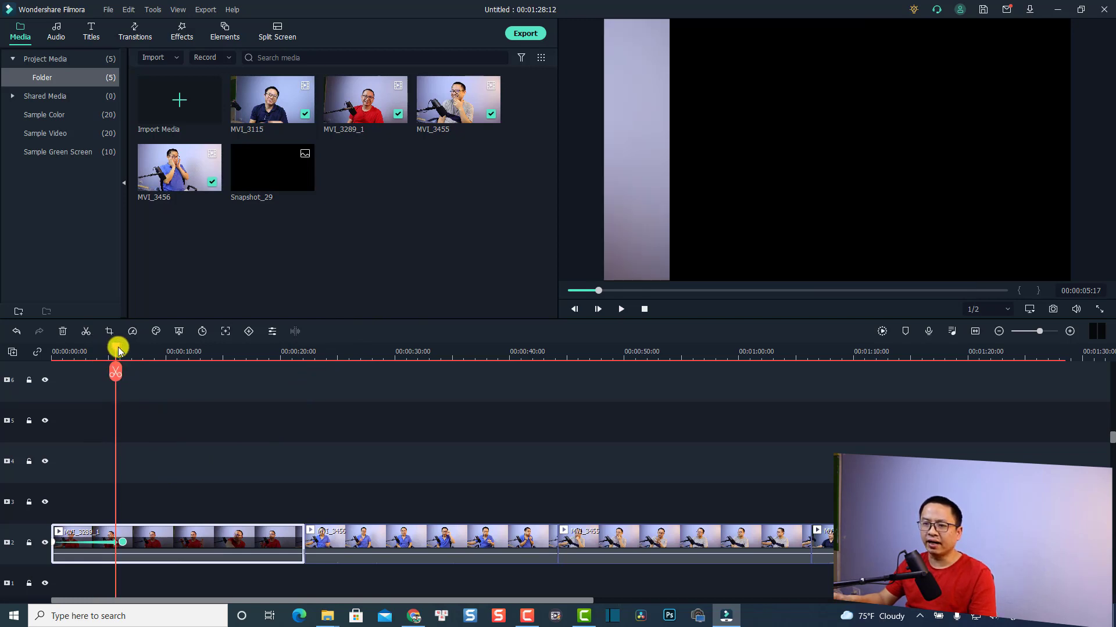
pyautogui.click(124, 350)
pyautogui.click(127, 350)
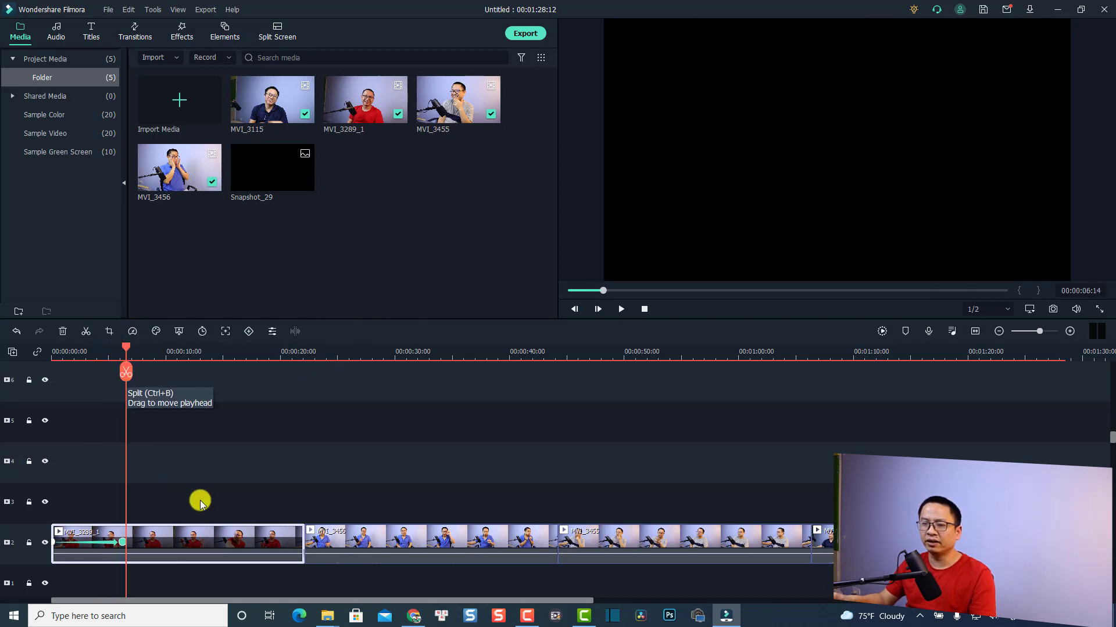
pyautogui.click(126, 373)
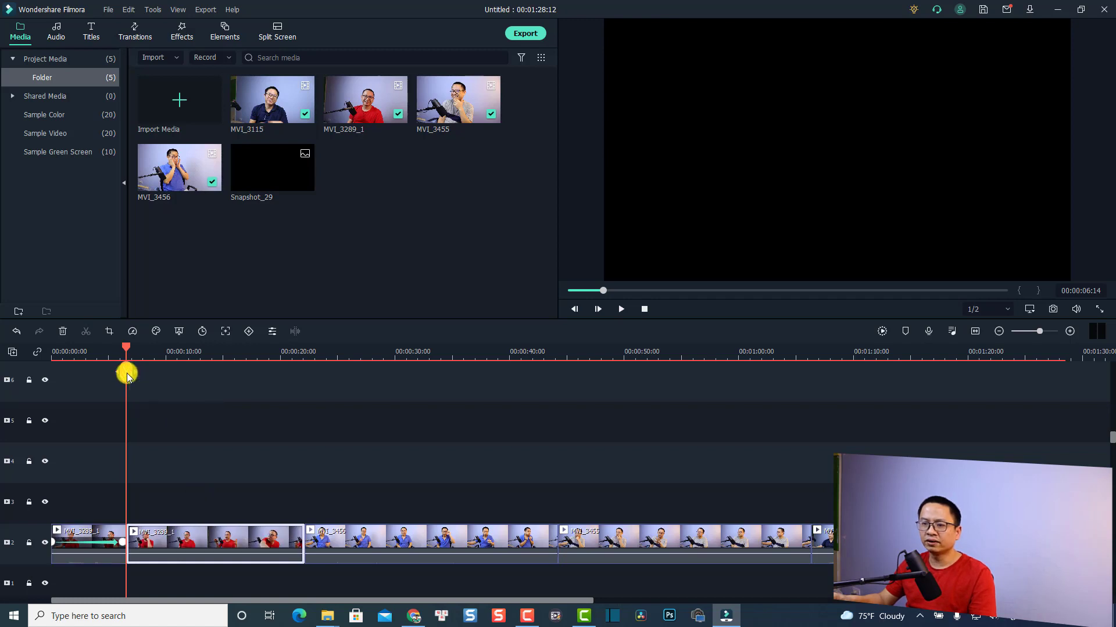
pyautogui.press('Delete')
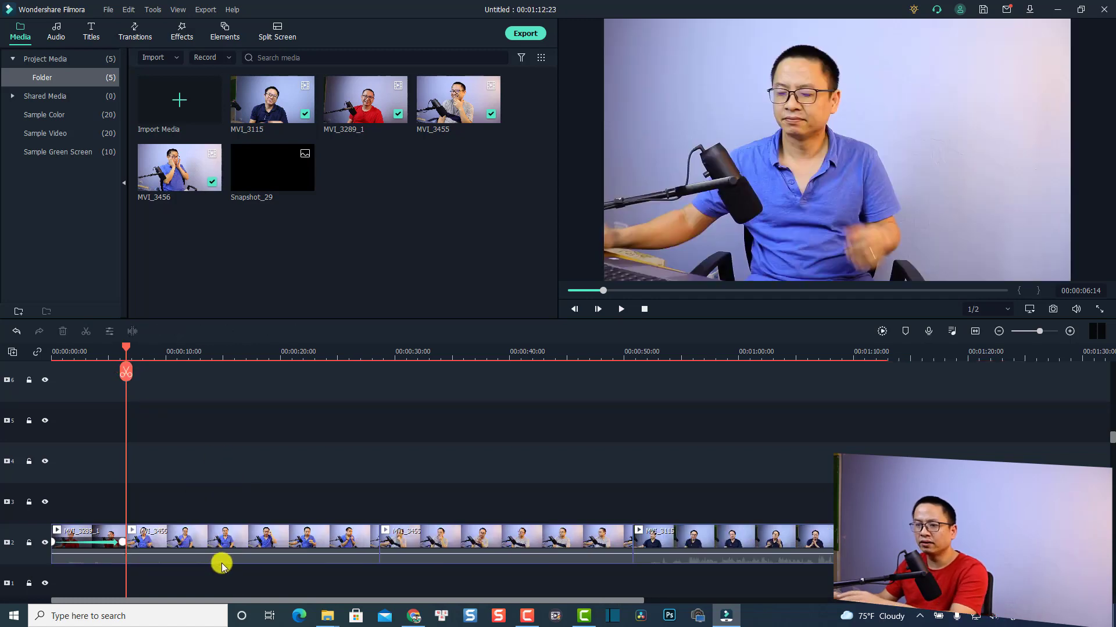
# - Stack MVI_3456, MVI_3455 and MVI_3115 on tracks 3, 4 and 5, all aligned to the start of the timeline
pyautogui.click(240, 538)
pyautogui.moveTo(240, 530); pyautogui.dragTo(146, 476)
pyautogui.moveTo(461, 530); pyautogui.dragTo(125, 468)
pyautogui.moveTo(664, 531); pyautogui.dragTo(83, 429)
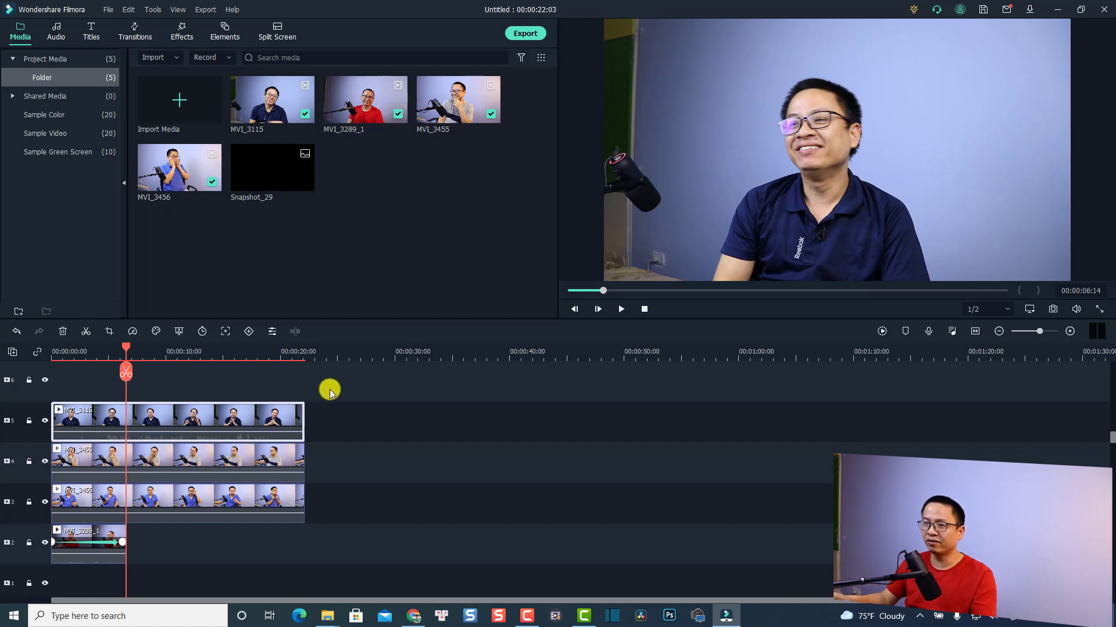
# - Split the three stacked clips together at 00:00:06:14 and delete everything after the cut
pyautogui.moveTo(332, 387); pyautogui.dragTo(242, 530)
pyautogui.click(126, 372)
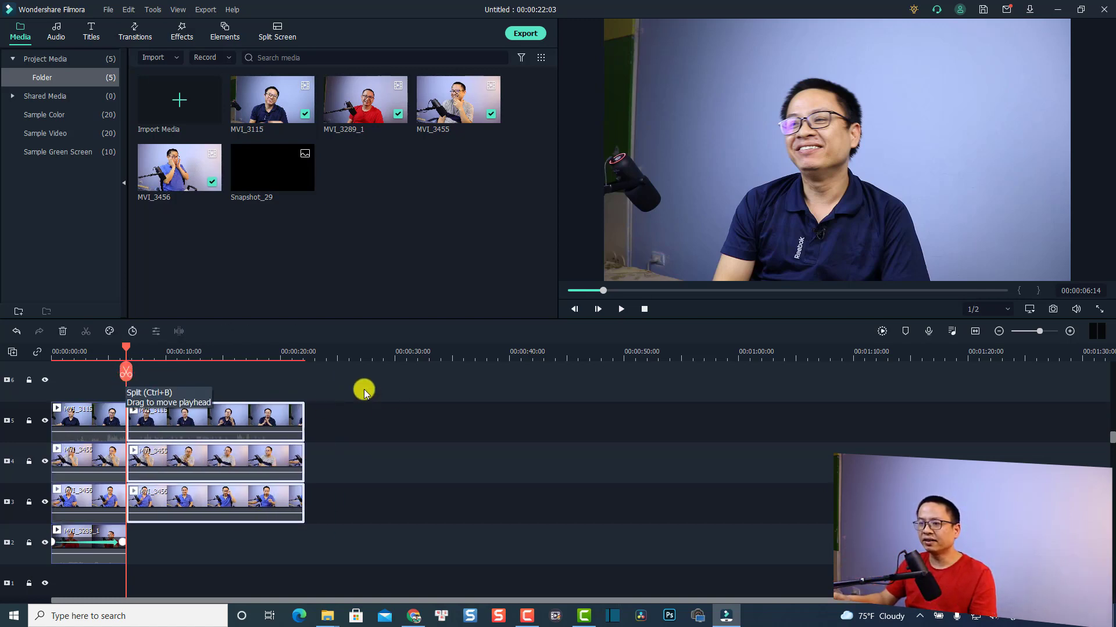
pyautogui.moveTo(344, 383); pyautogui.dragTo(256, 530)
pyautogui.press('Delete')
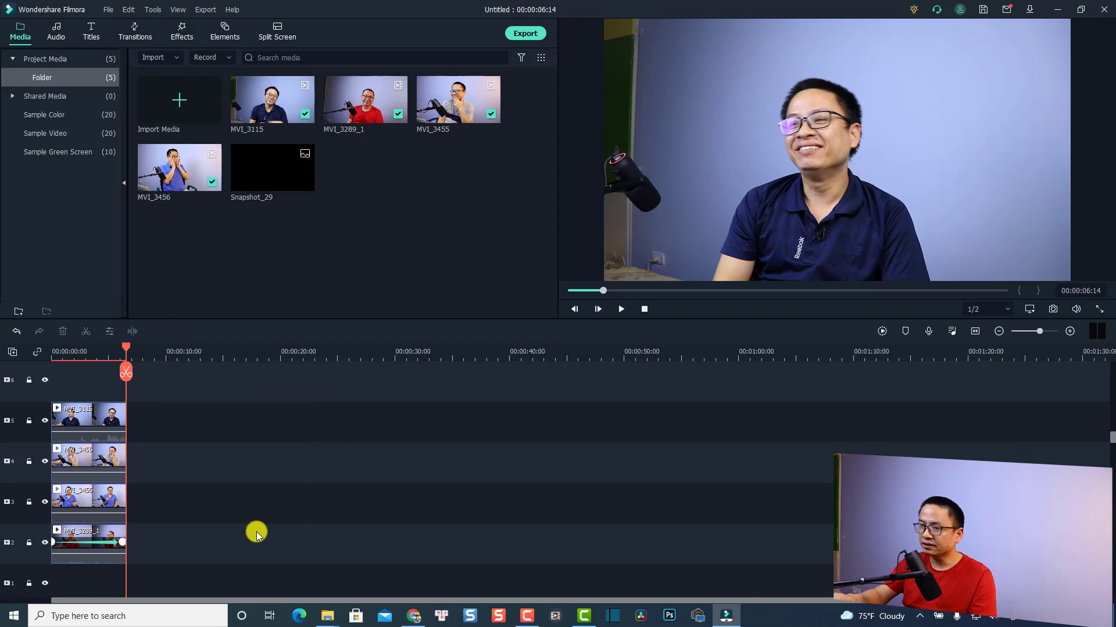
# - Place the shortened MVI_3456, MVI_3455 and MVI_3115 end to end after MVI_3289_1 on track 2
pyautogui.moveTo(99, 506); pyautogui.dragTo(164, 538)
pyautogui.moveTo(99, 459); pyautogui.dragTo(244, 540)
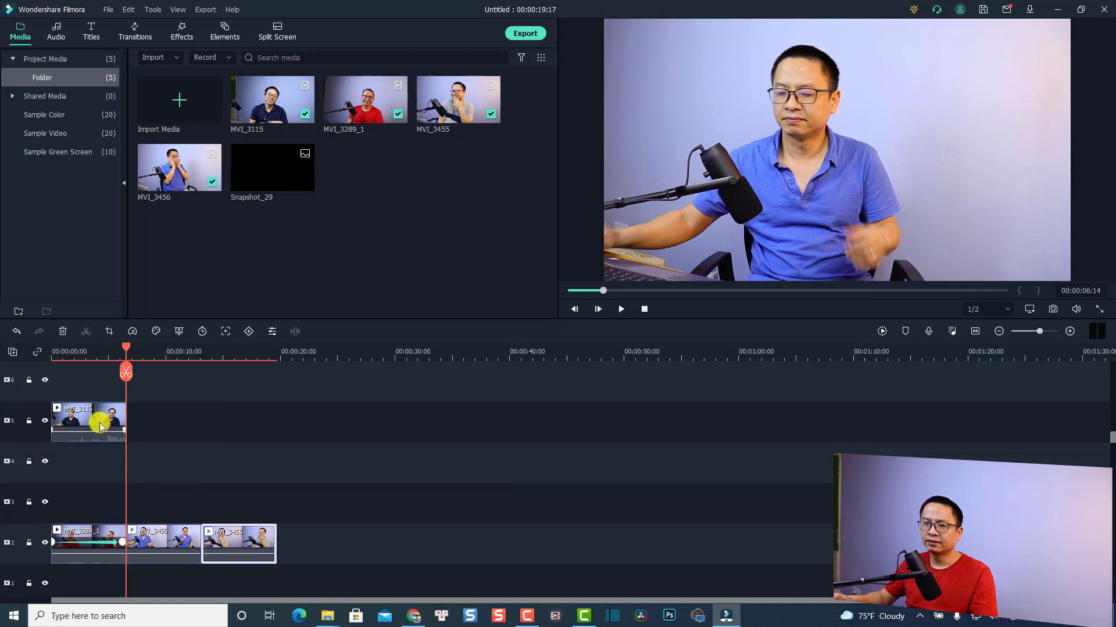
pyautogui.moveTo(91, 419); pyautogui.dragTo(326, 529)
pyautogui.click(976, 330)
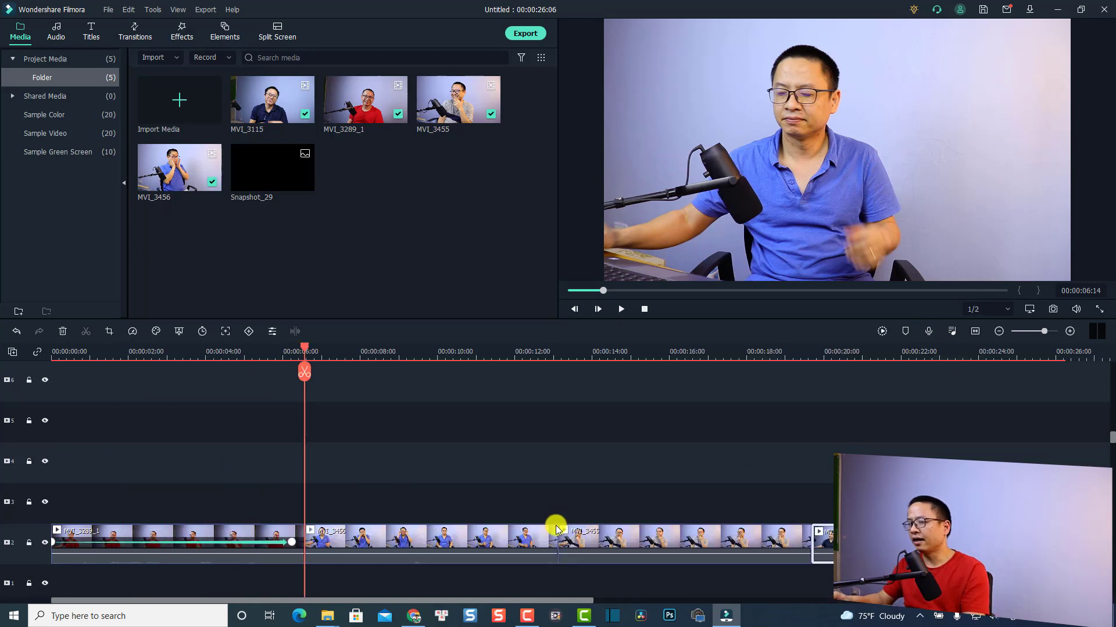
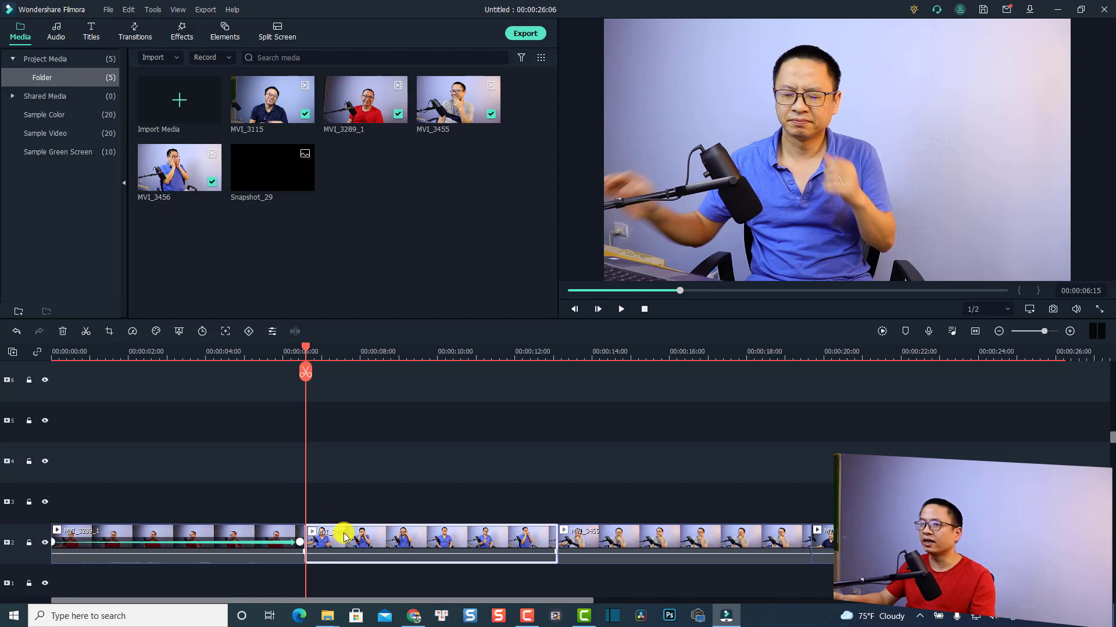
# - Add a keyframe at the start of the blue-shirt clip MVI_3456, at 00:00:06:15, with position X 1920
pyautogui.click(250, 332)
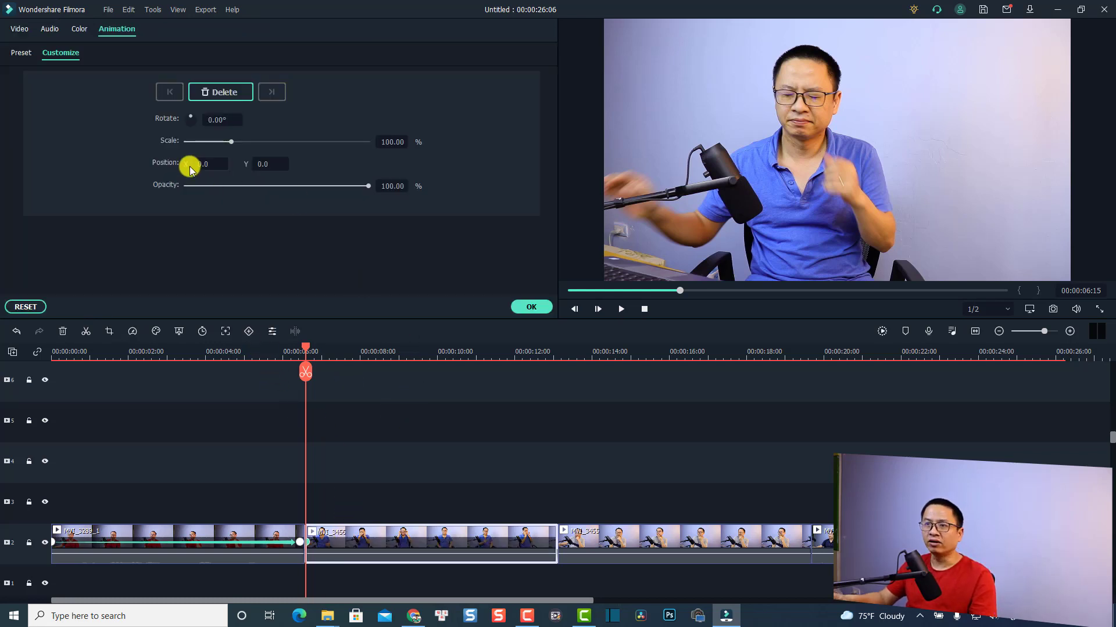
pyautogui.click(204, 163)
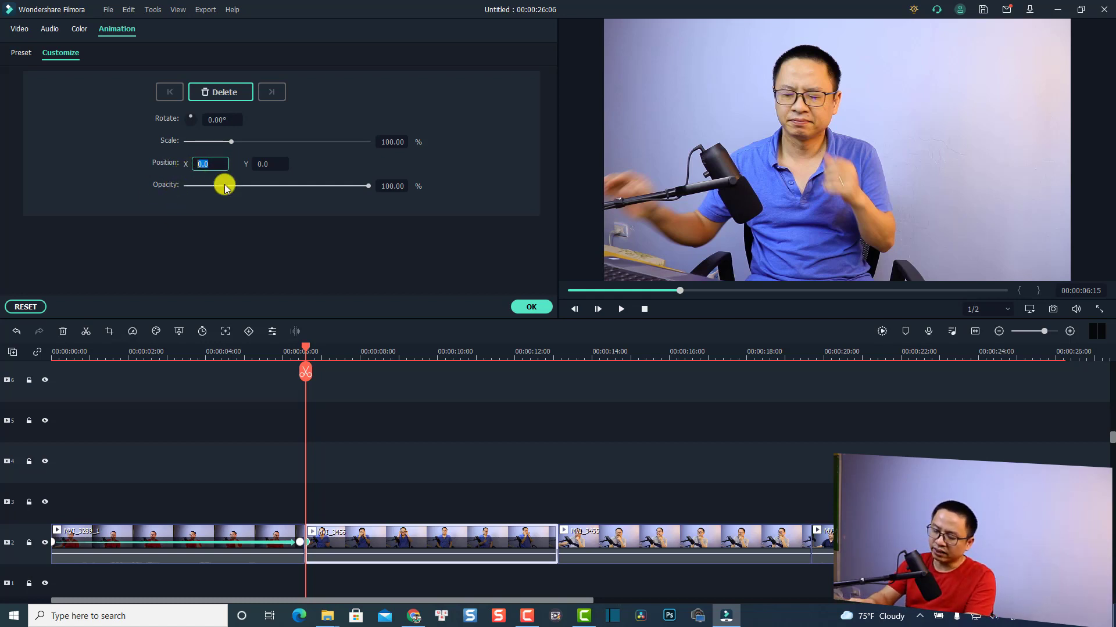
pyautogui.write('1920')
pyautogui.press('Return')
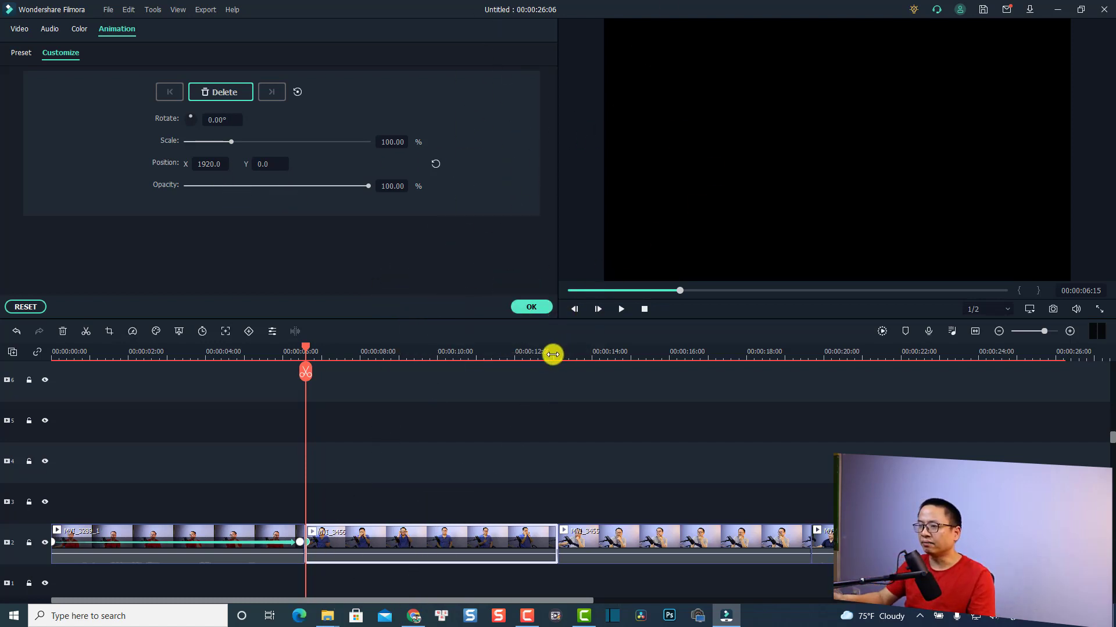
# - Add an end keyframe to MVI_3456 at 00:00:13:01 with position X -1920 and apply the animation
pyautogui.click(553, 354)
pyautogui.click(556, 350)
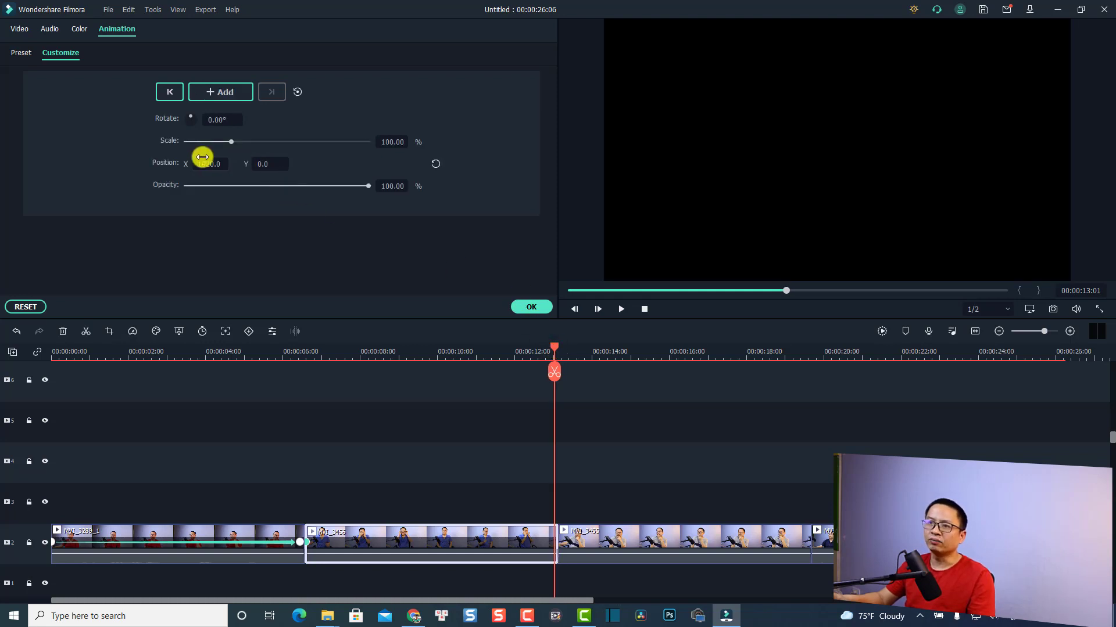
pyautogui.press('Return')
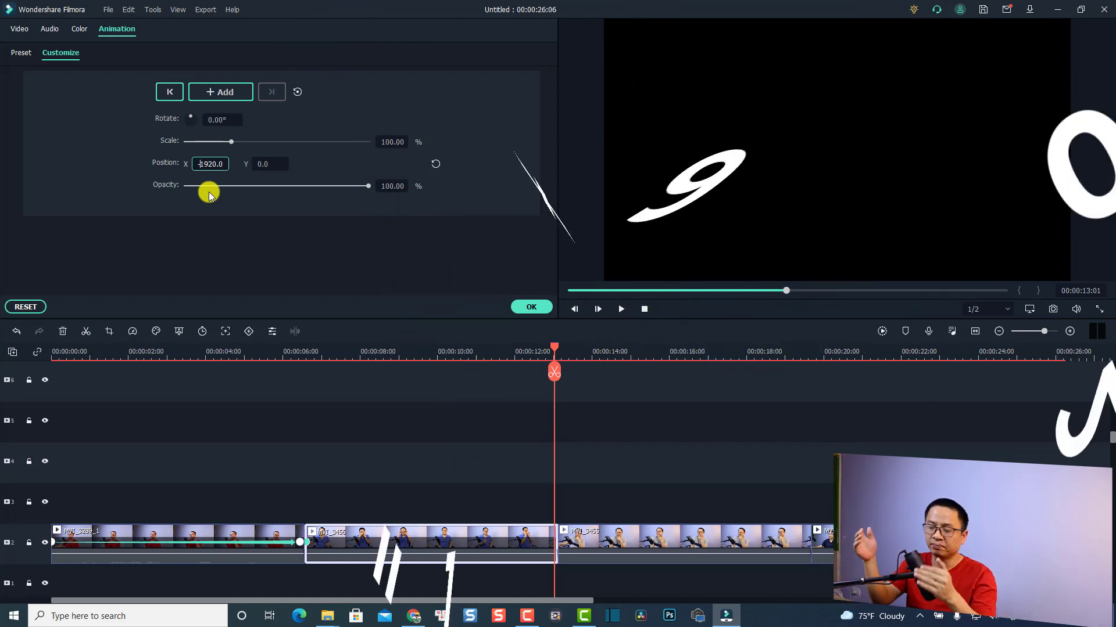
pyautogui.press('Return')
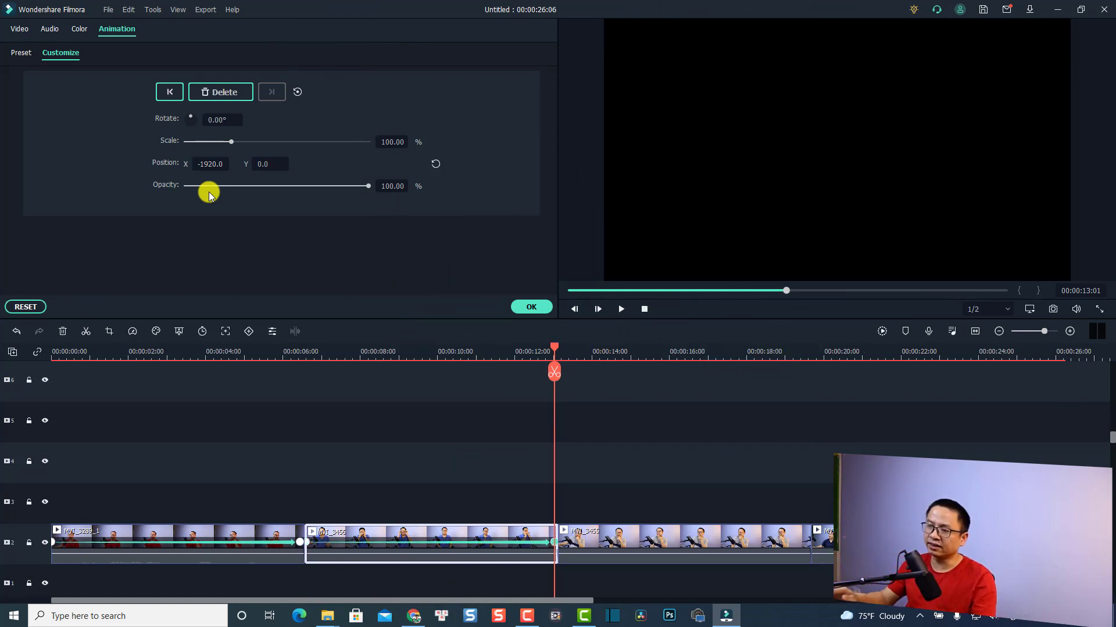
pyautogui.click(531, 307)
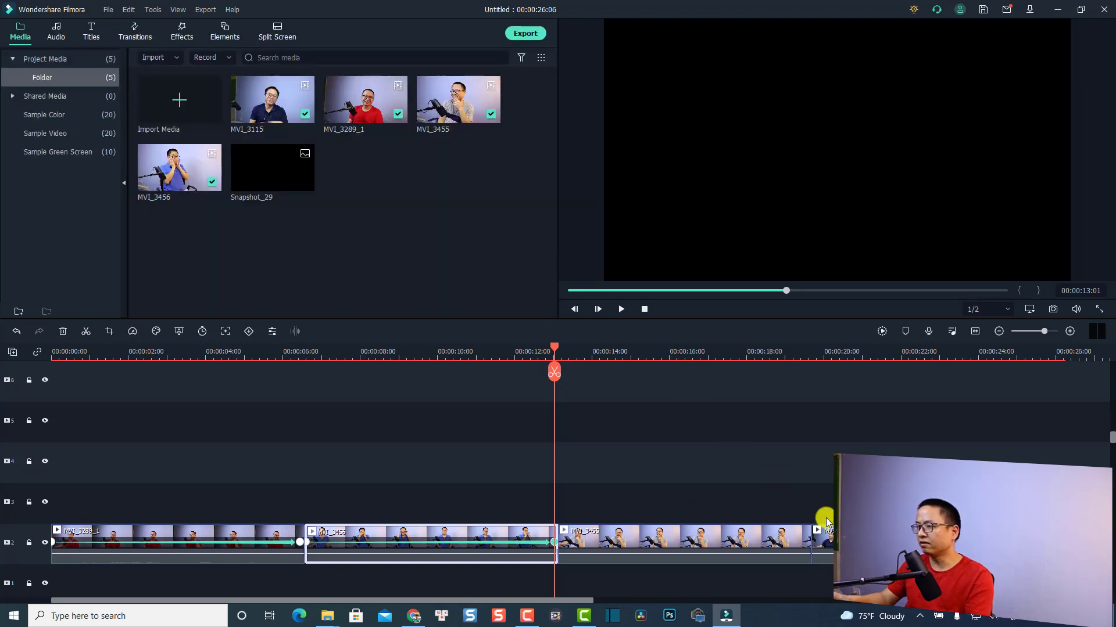
# - Add a keyframe at the start of the grey-shirt clip MVI_3455, at 00:00:13:04, with position X 1920
pyautogui.click(571, 360)
pyautogui.moveTo(577, 358); pyautogui.dragTo(559, 350)
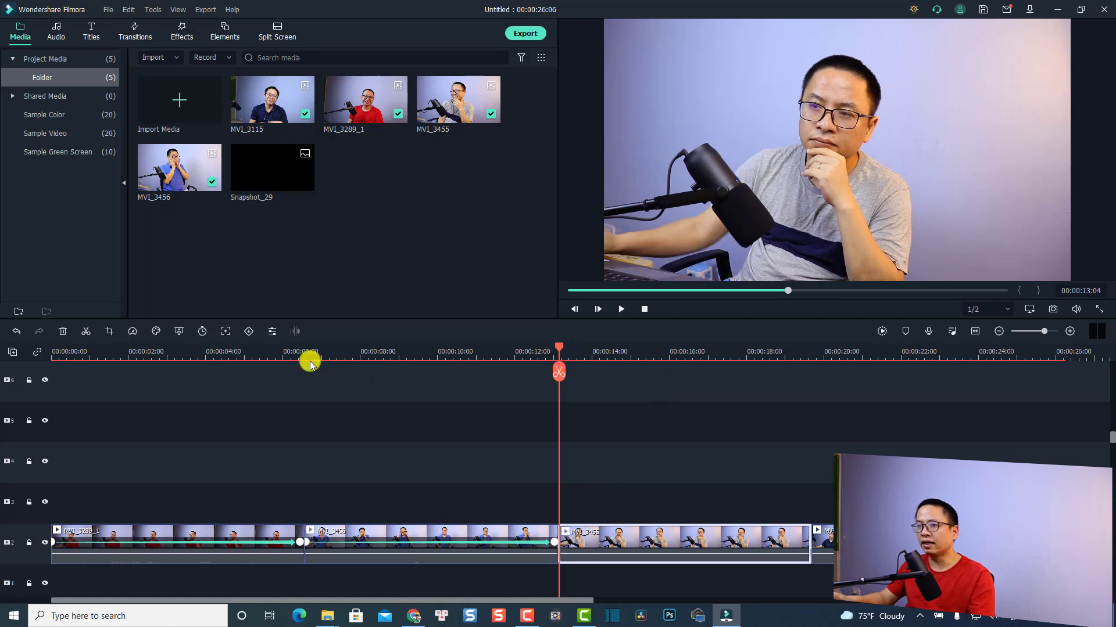
pyautogui.click(248, 330)
pyautogui.click(209, 164)
pyautogui.write('-20')
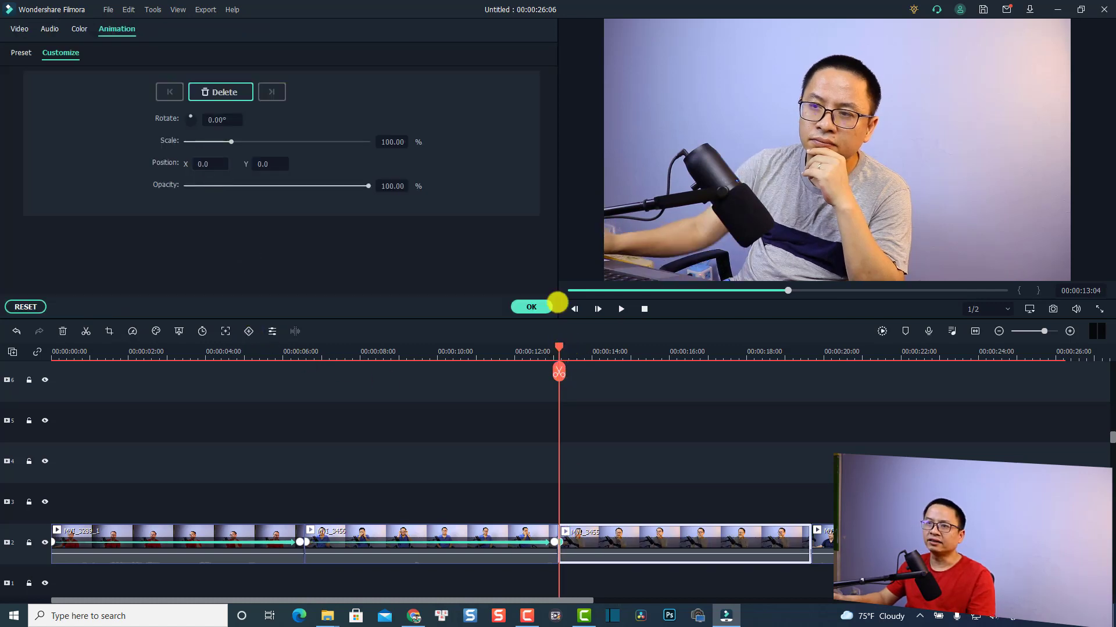
pyautogui.press('Return')
pyautogui.click(211, 165)
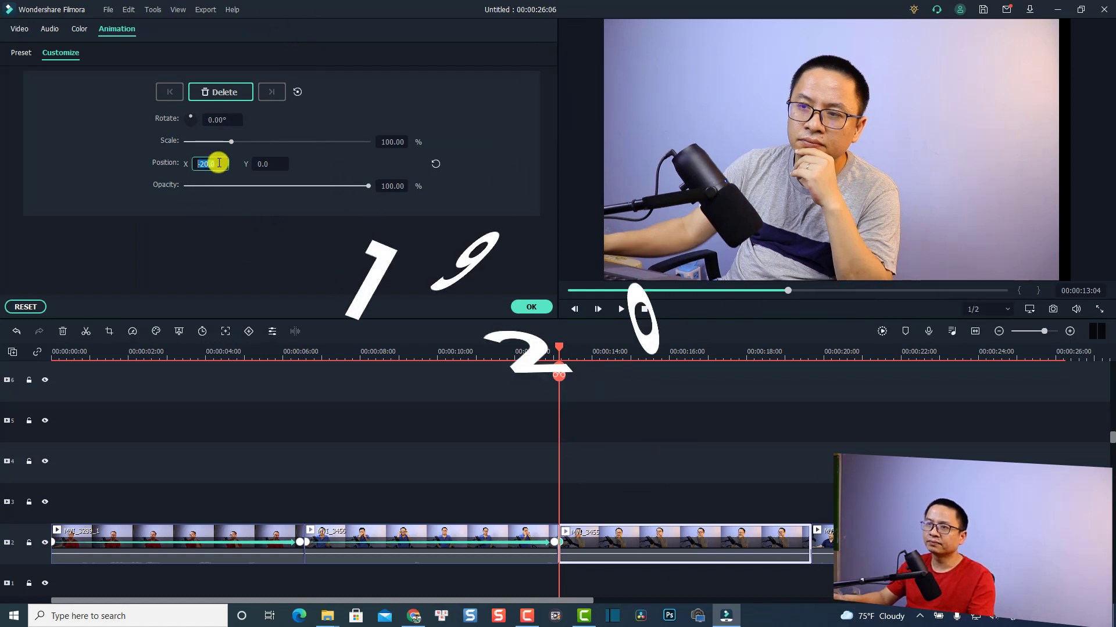
pyautogui.press('Return')
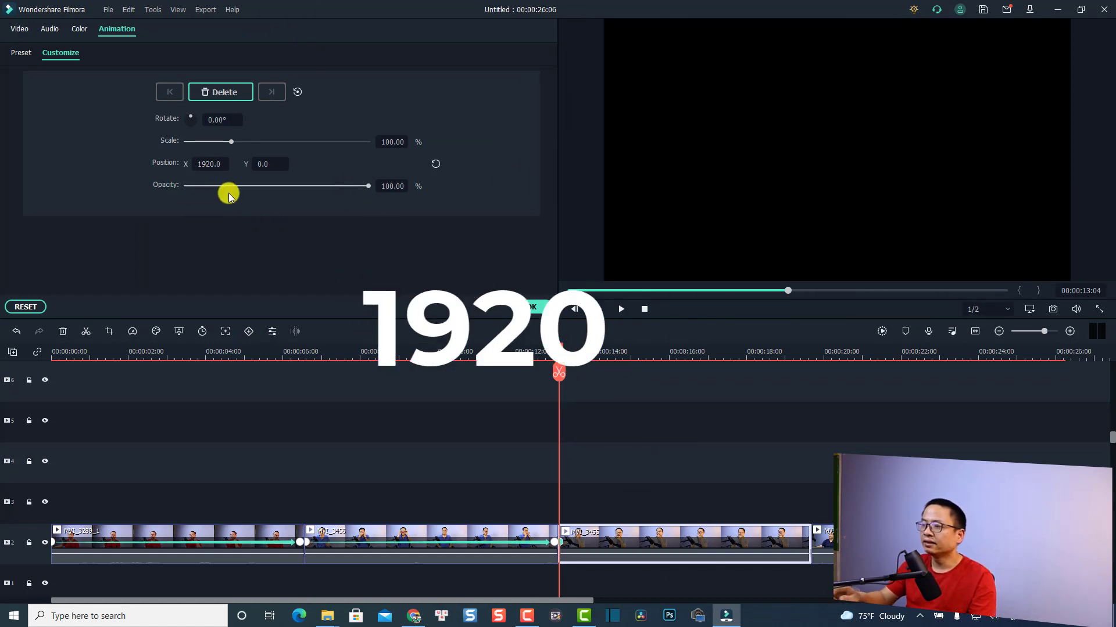
# - Add an end keyframe to MVI_3455 at 00:00:19:16 with position X -1920
pyautogui.click(810, 351)
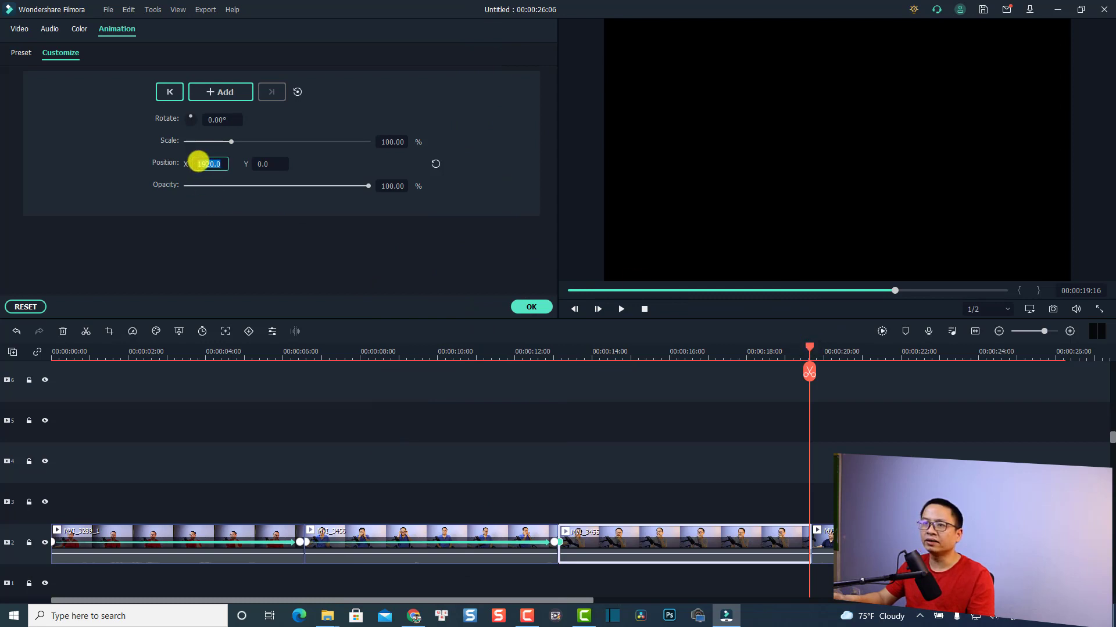
pyautogui.write('-')
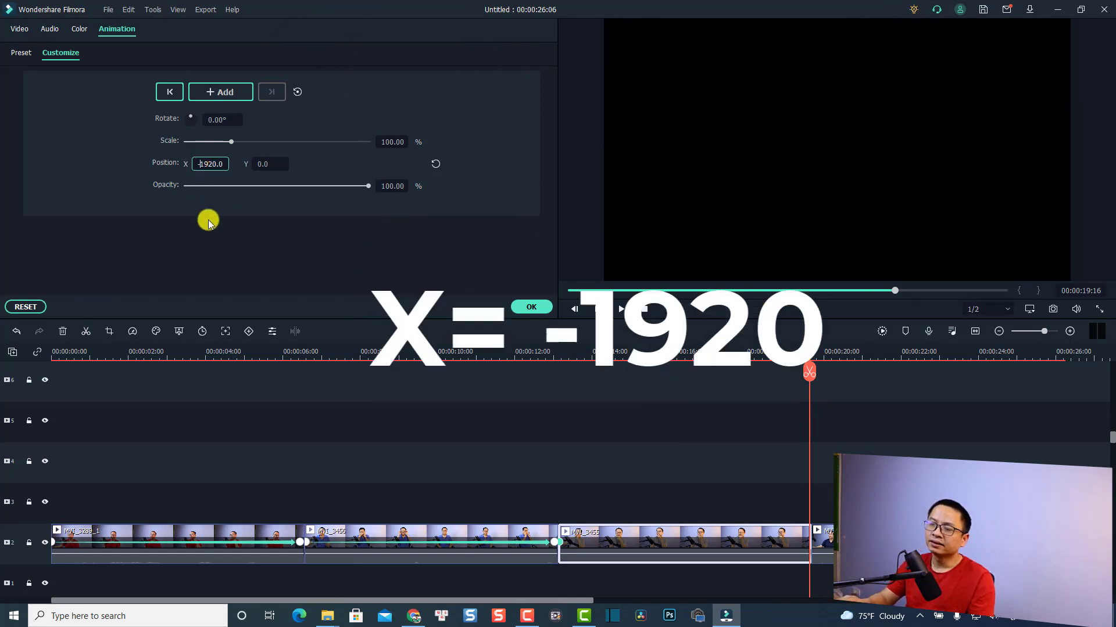
pyautogui.press('Return')
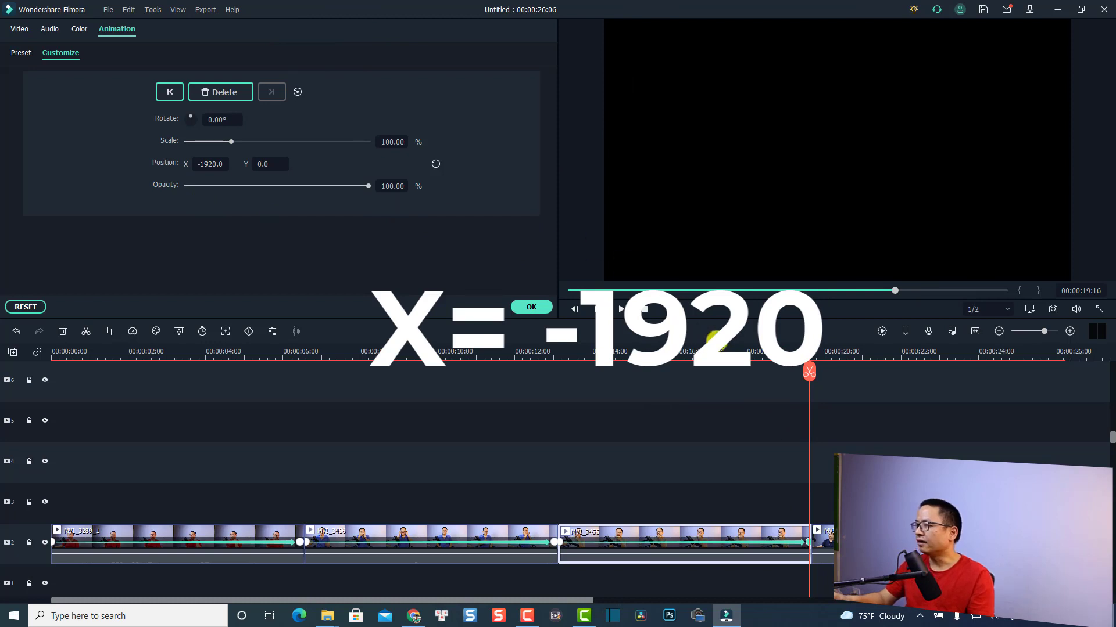
# - Add a keyframe at the start of the navy-shirt clip MVI_3115, at 00:00:19:18, with position X 1920
pyautogui.moveTo(822, 354); pyautogui.dragTo(813, 350)
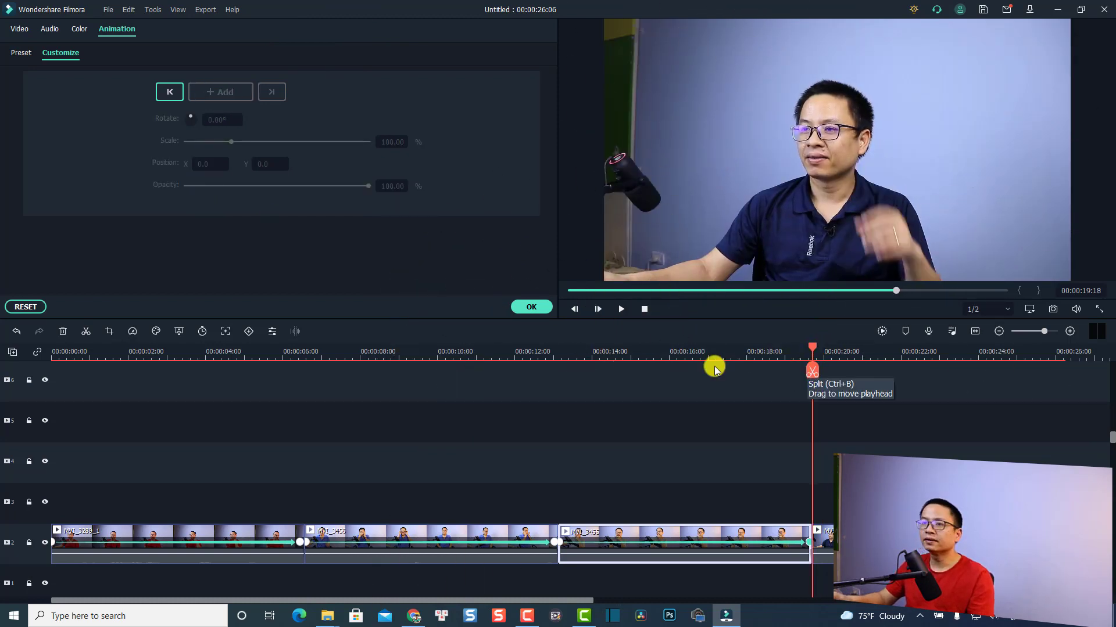
pyautogui.click(823, 530)
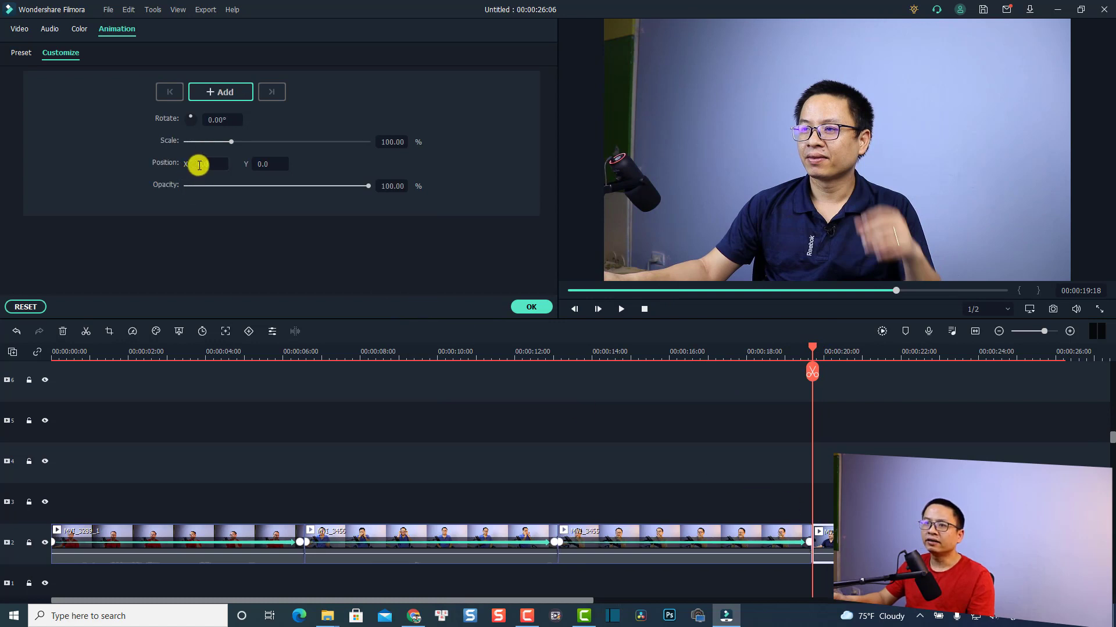
pyautogui.write('1920')
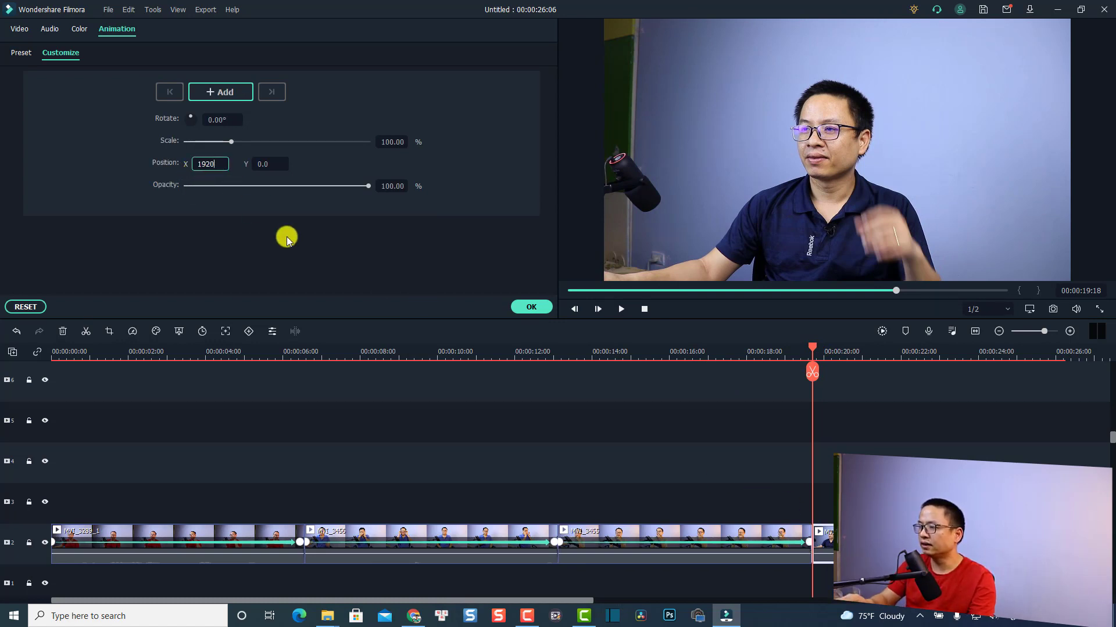
pyautogui.press('Return')
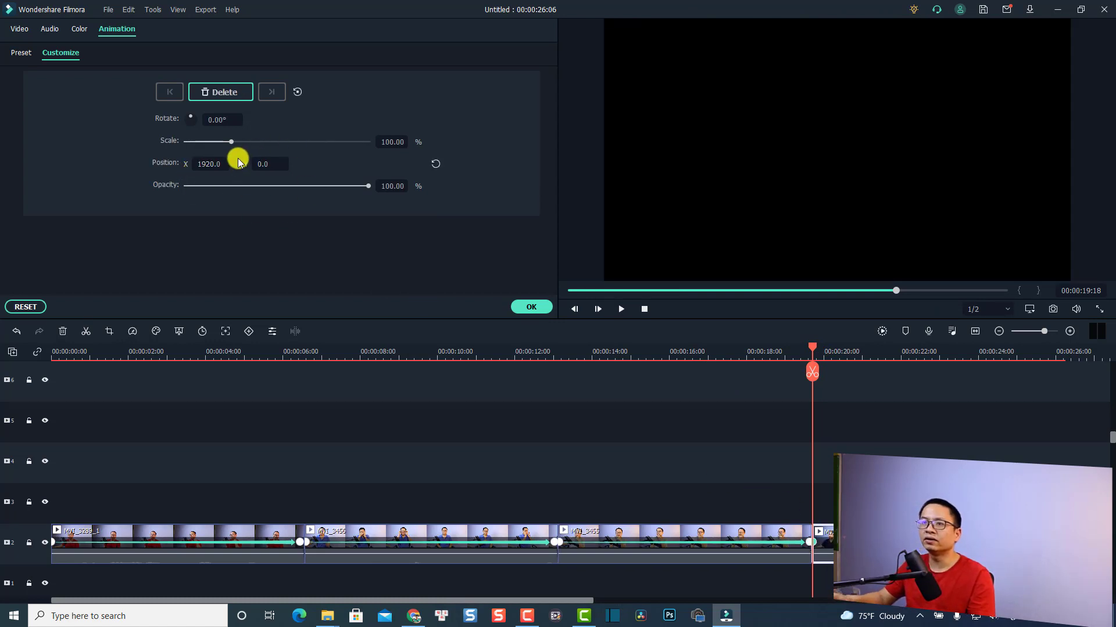
# - Add an end keyframe to MVI_3115 at 00:00:26:04 with position X -1920 and apply the animation
pyautogui.click(1065, 355)
pyautogui.click(1065, 352)
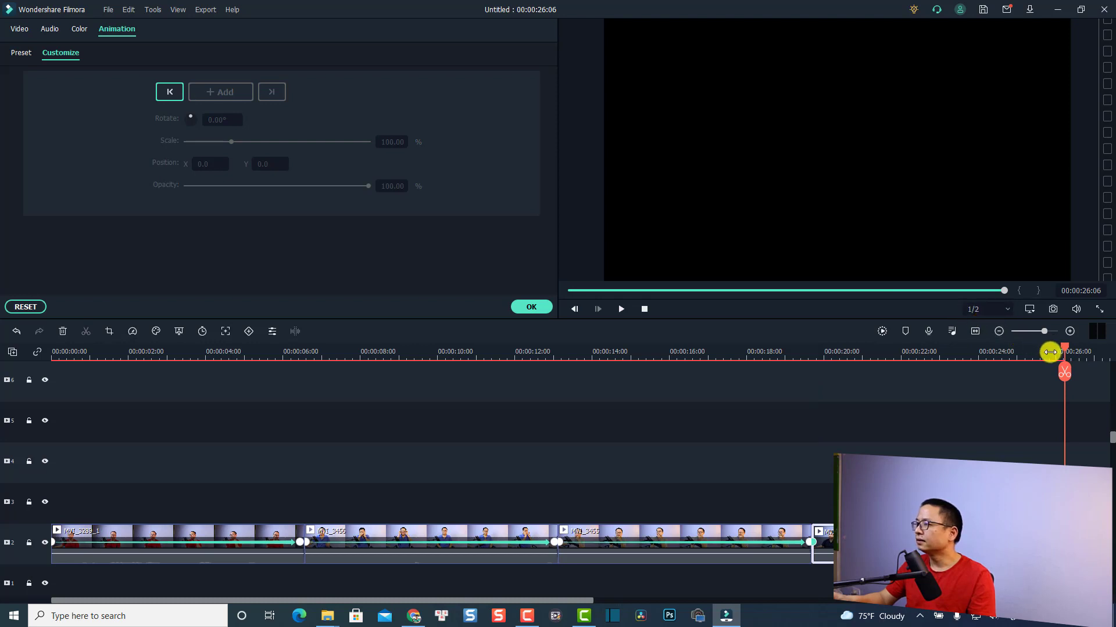
pyautogui.click(1055, 351)
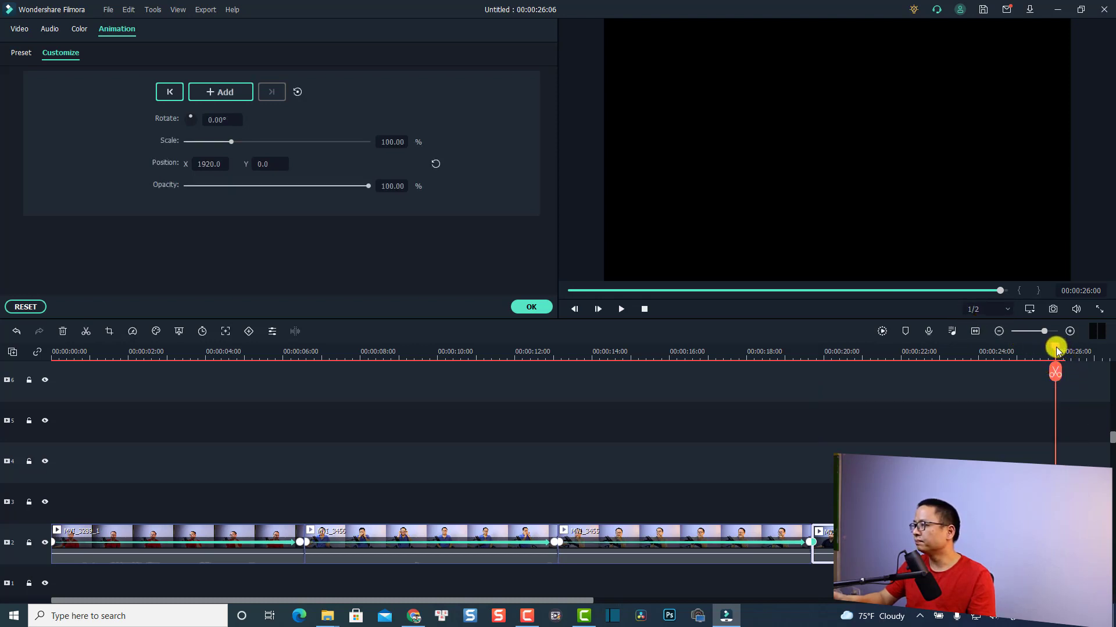
pyautogui.moveTo(1057, 350); pyautogui.dragTo(1061, 351)
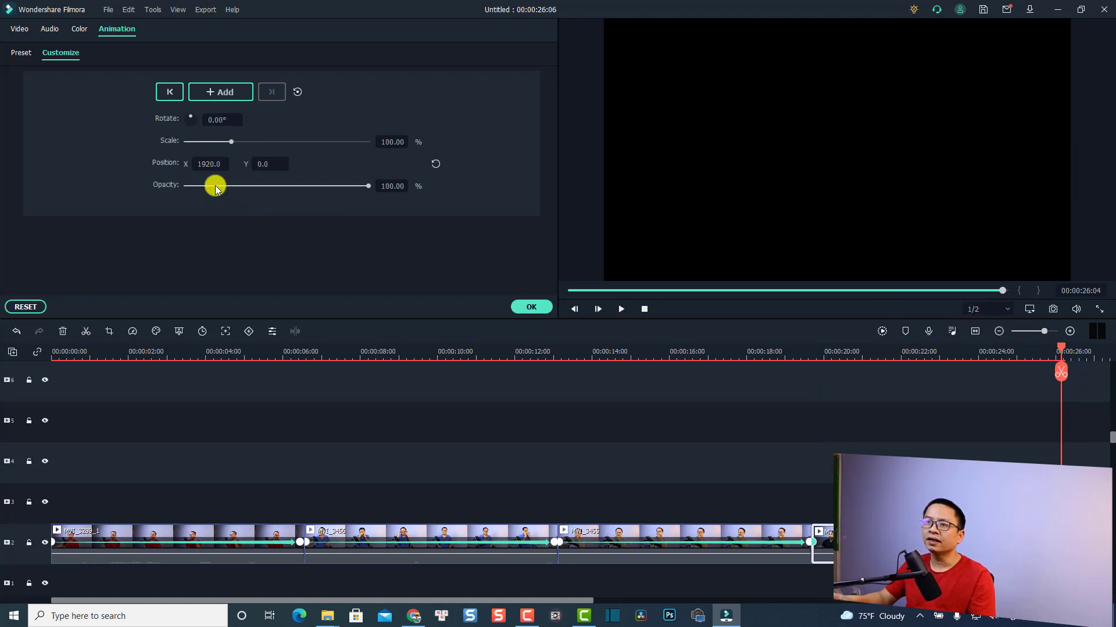
pyautogui.click(200, 163)
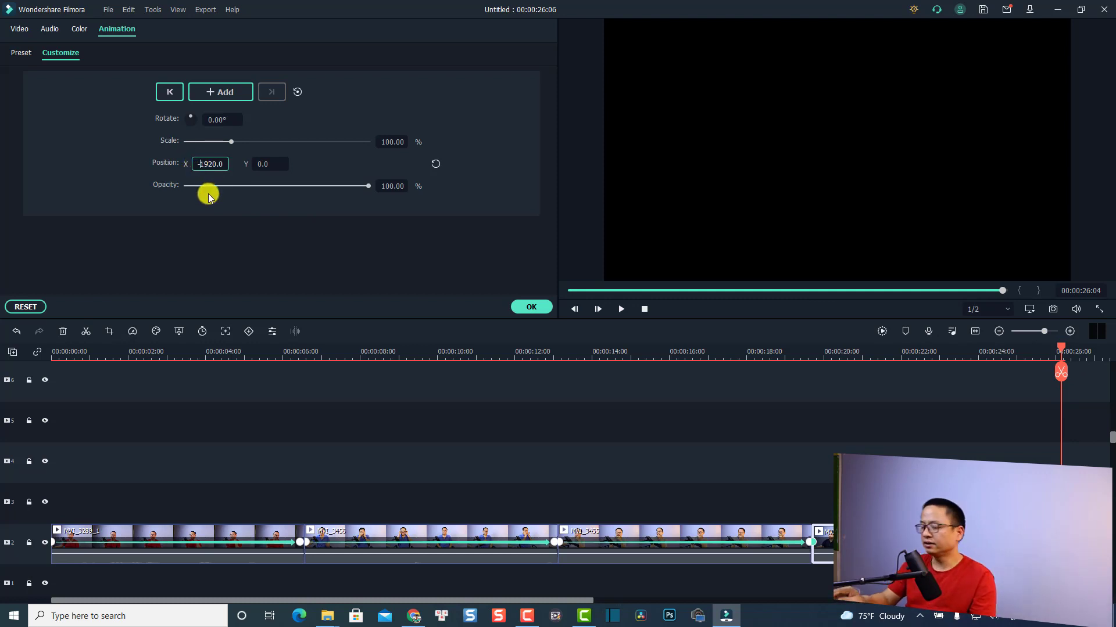
pyautogui.click(531, 307)
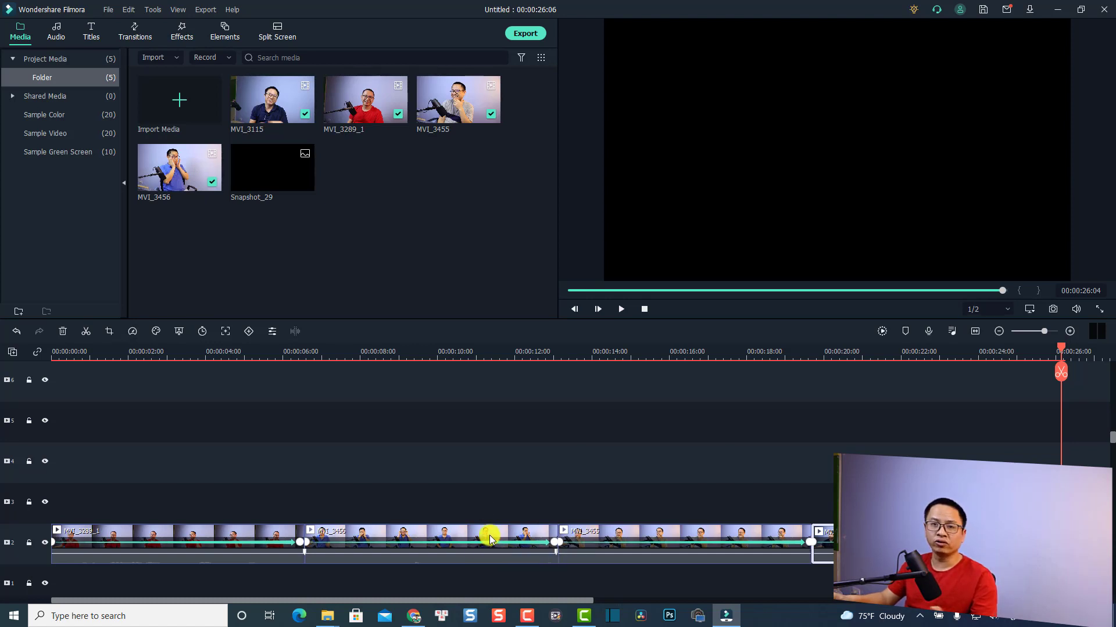
# - Play the timeline from the start and stop once the red-shirt clip's trailing edge has entered the frame
pyautogui.click(53, 356)
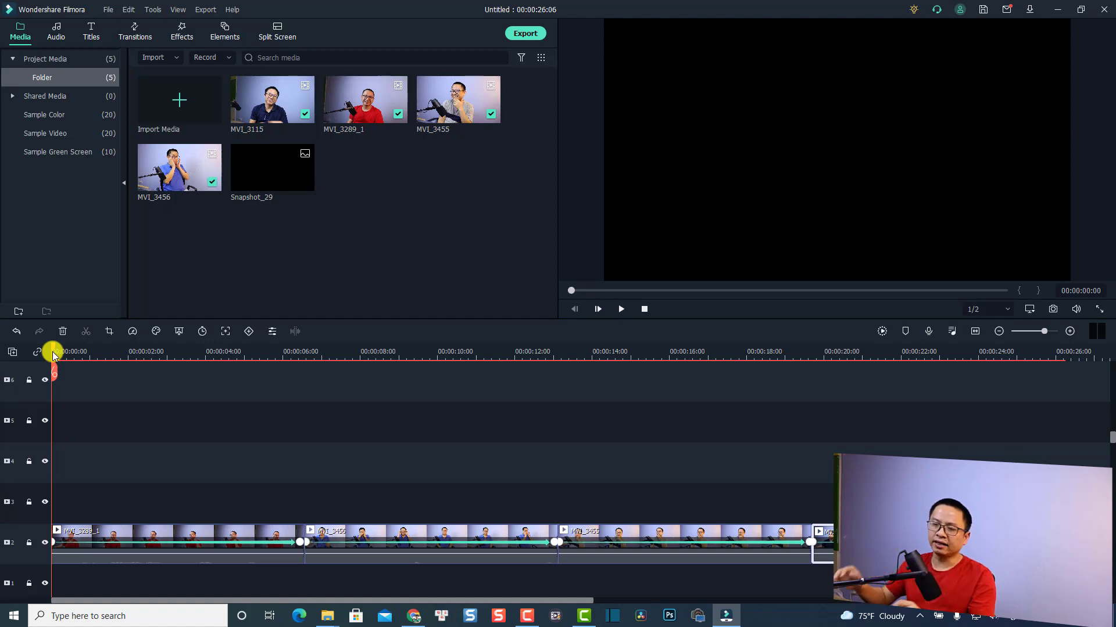
pyautogui.press('space')
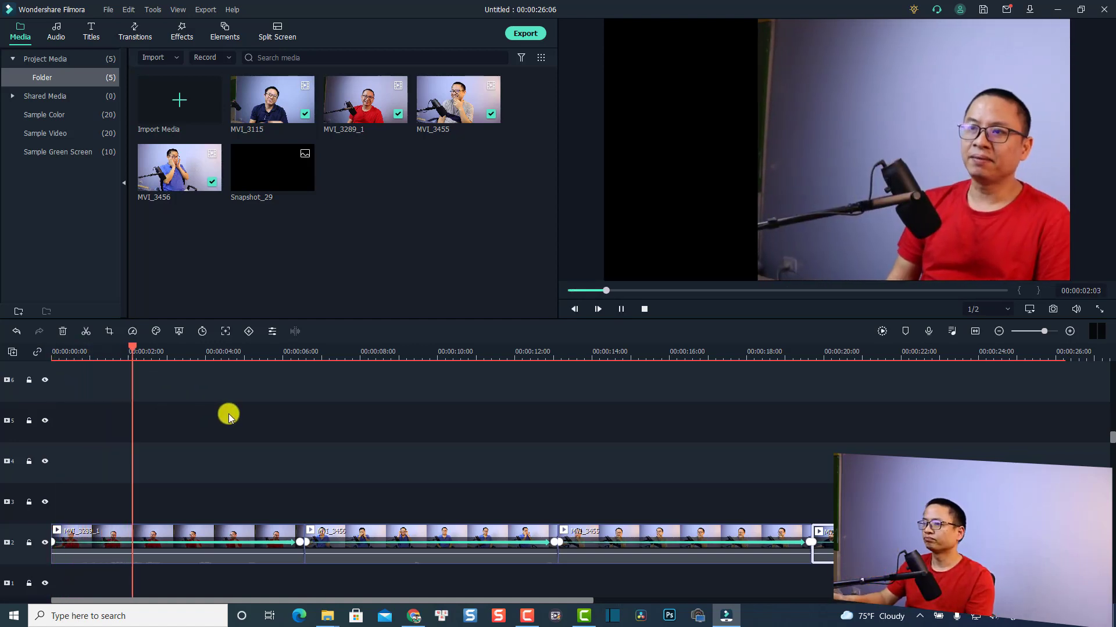
pyautogui.press('space')
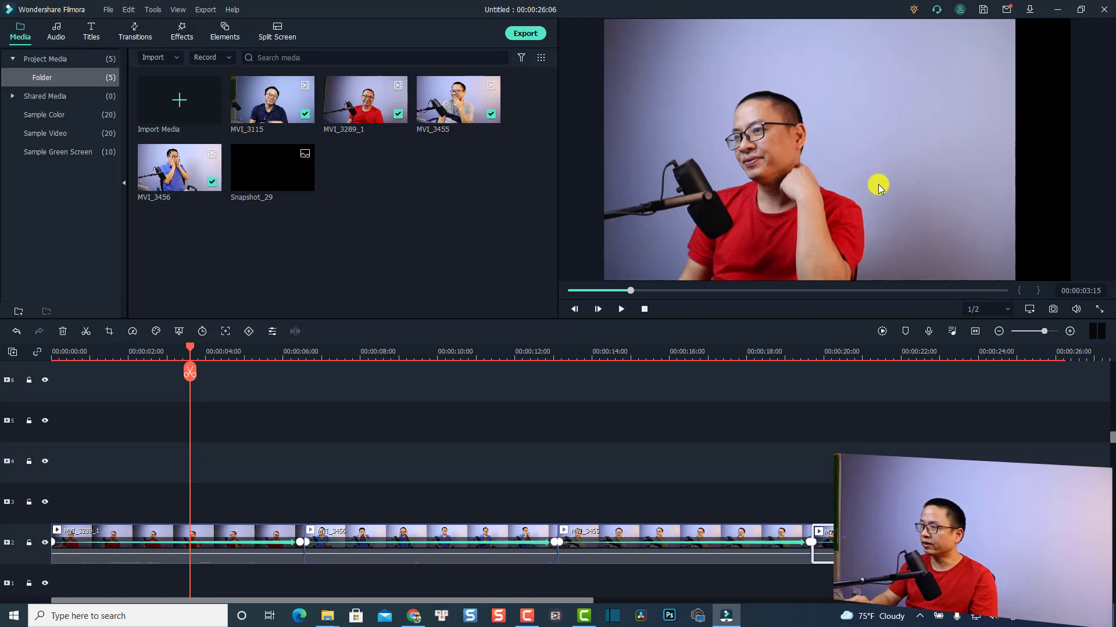
# - Move the blue-shirt clip MVI_3456 to track 3, starting at 00:00:03:06 where the red-shirt clip's right edge enters the frame
pyautogui.press('Right')
pyautogui.press('Right')
pyautogui.press('Left')
pyautogui.press('Left')
pyautogui.press('Left')
pyautogui.press('Left')
pyautogui.press('Left')
pyautogui.press('Left')
pyautogui.press('Left')
pyautogui.press('Left')
pyautogui.press('Left')
pyautogui.press('Left')
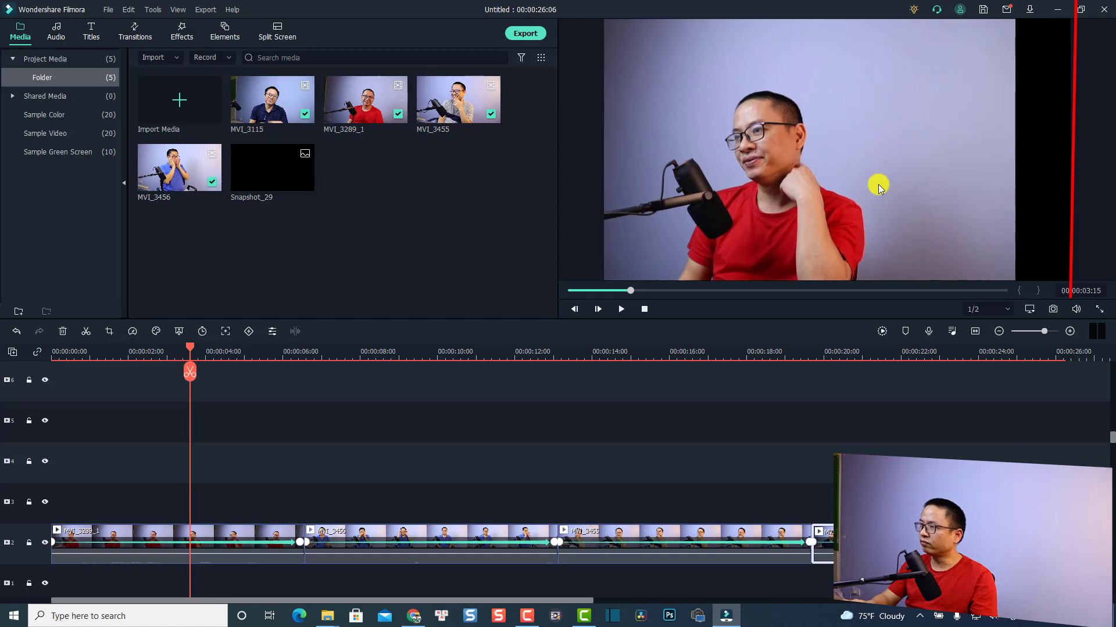
pyautogui.press('Left')
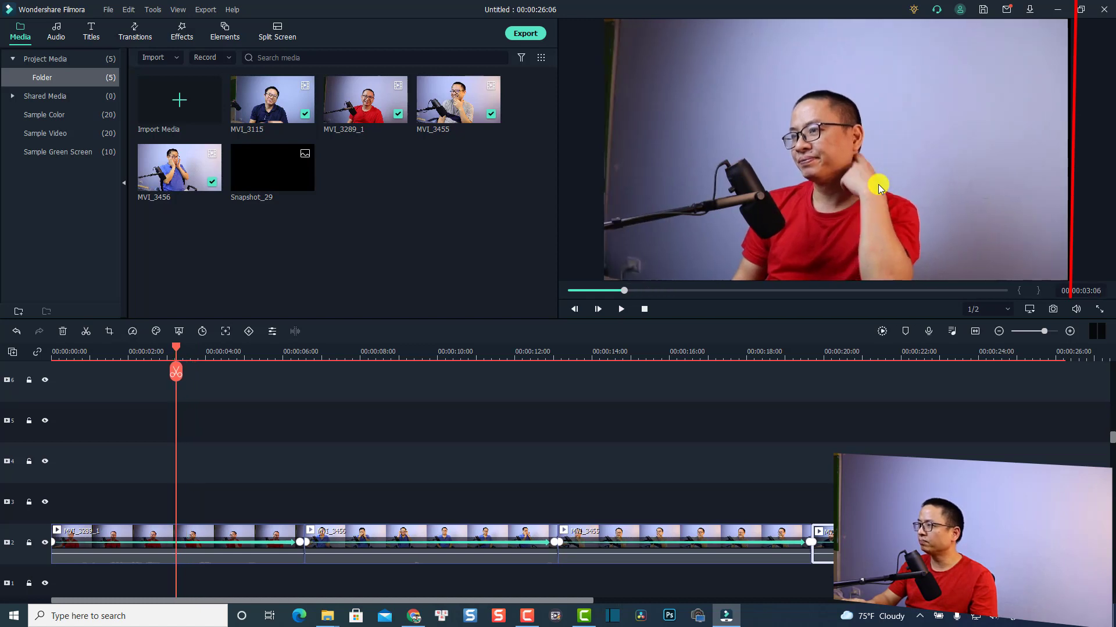
pyautogui.press('Left')
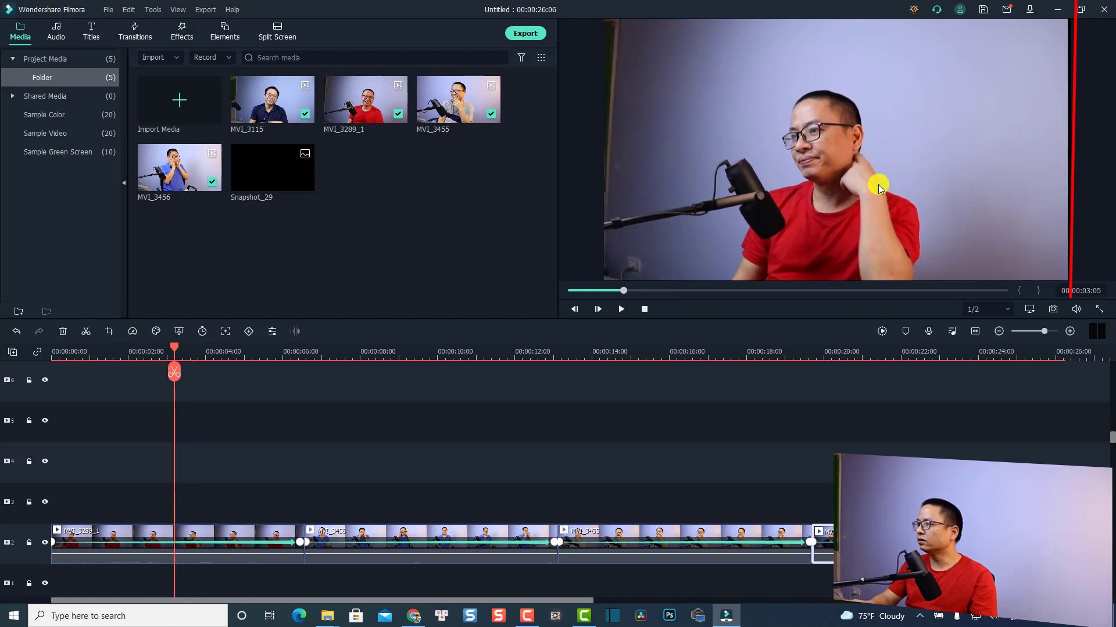
pyautogui.press('Right')
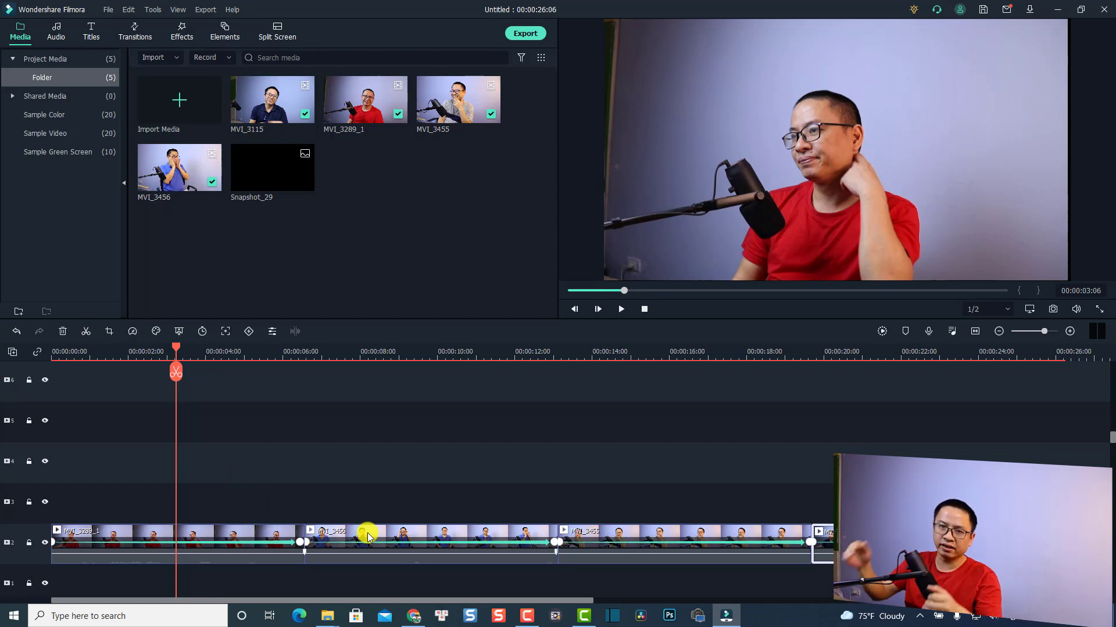
pyautogui.moveTo(371, 532); pyautogui.dragTo(261, 498)
# - Play the overlap of the red-shirt and blue-shirt clips until the blue-shirt clip's right edge has entered the frame
pyautogui.click(114, 357)
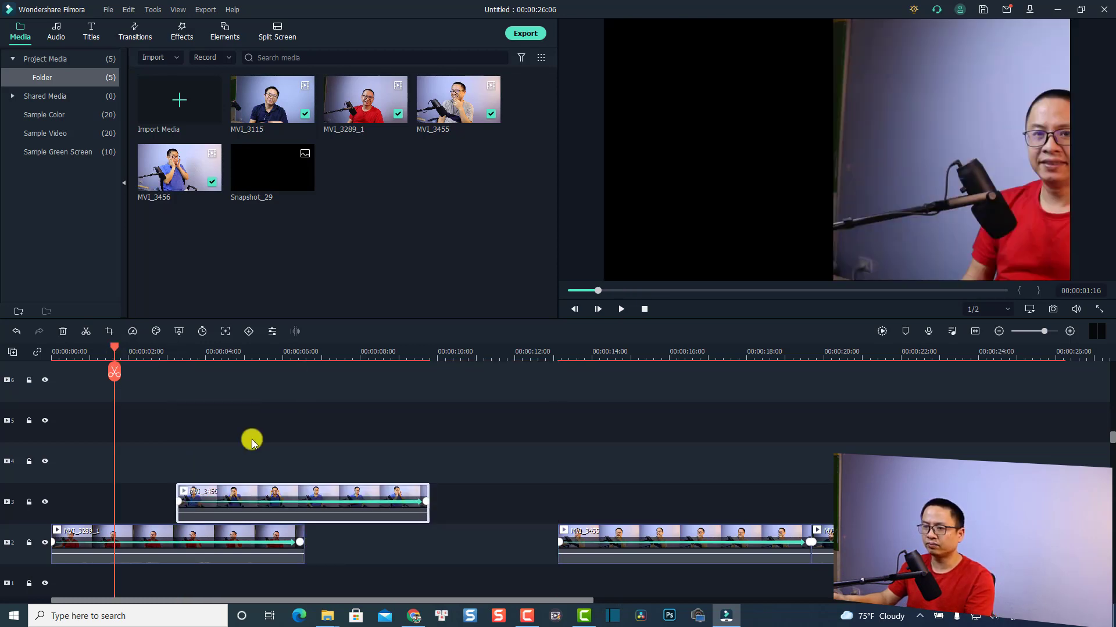
pyautogui.click(252, 439)
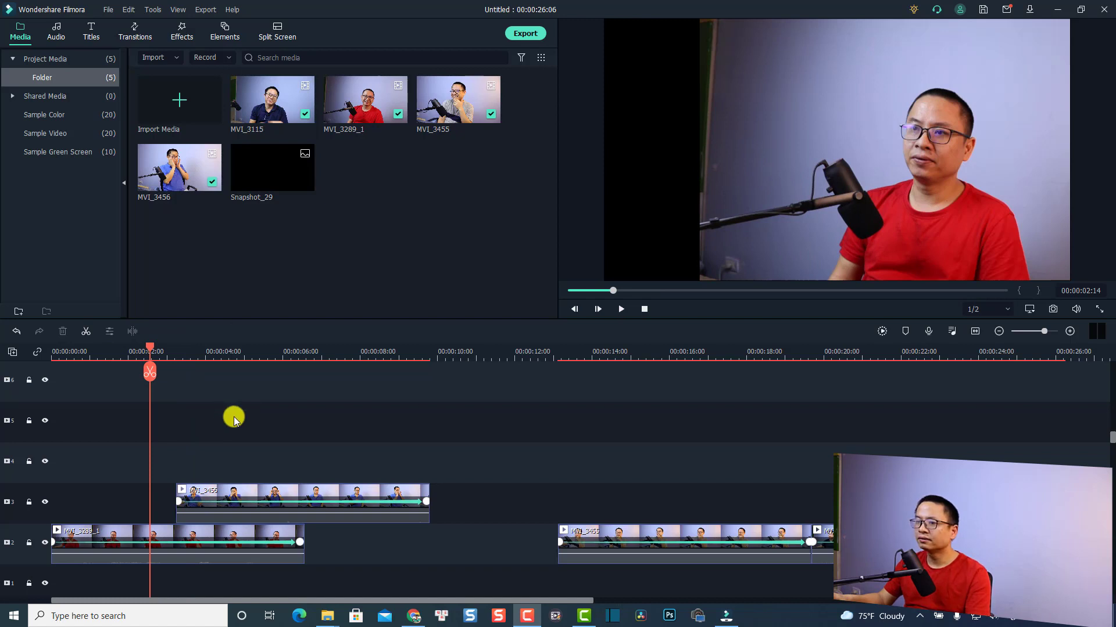
pyautogui.press('space')
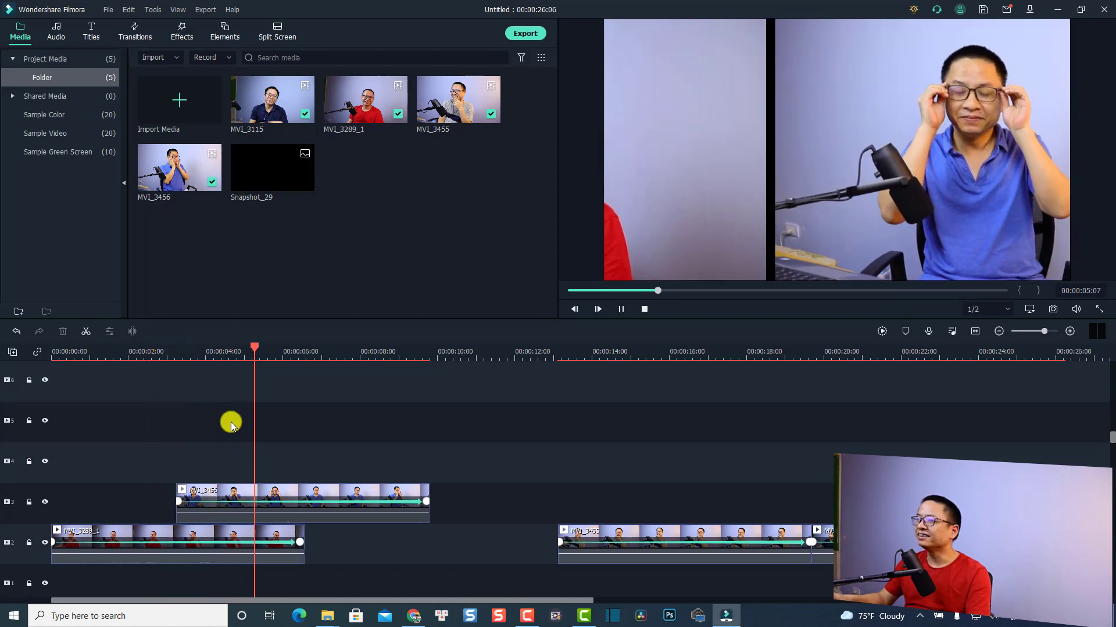
pyautogui.press('space')
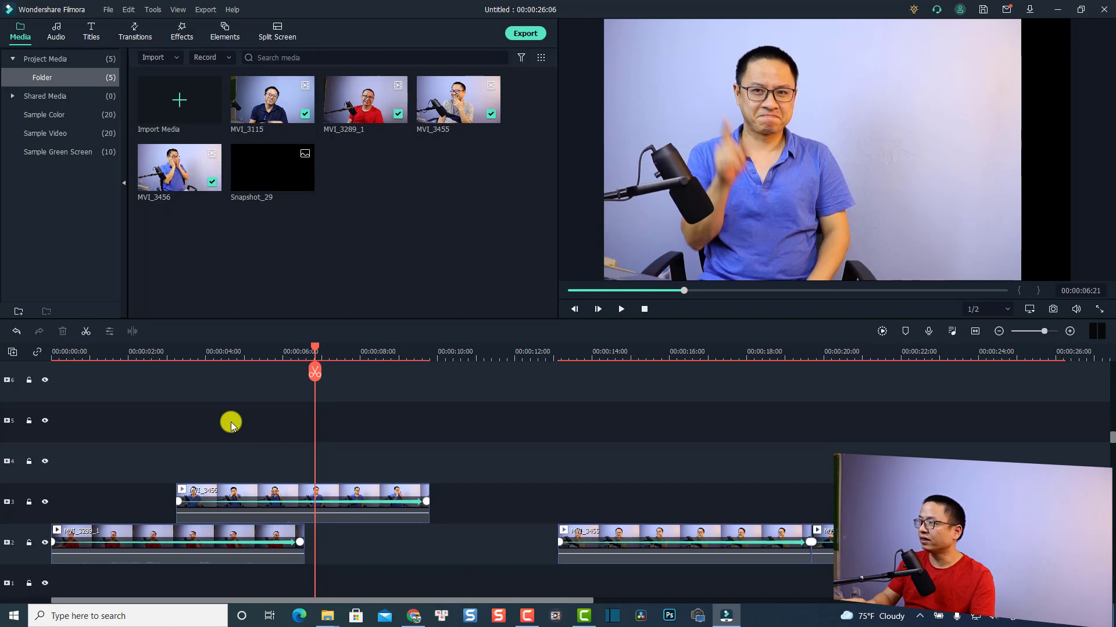
# - Move the grey-shirt clip MVI_3455 to track 4, starting at 00:00:06:13 where the blue-shirt clip's right edge enters the frame
pyautogui.press('Left')
pyautogui.press('Left')
pyautogui.press('Left')
pyautogui.press('Left')
pyautogui.press('Left')
pyautogui.press('Left')
pyautogui.press('Left')
pyautogui.press('Left')
pyautogui.press('Left')
pyautogui.press('Left')
pyautogui.press('Left')
pyautogui.press('Left')
pyautogui.press('Left')
pyautogui.press('Left')
pyautogui.press('Left')
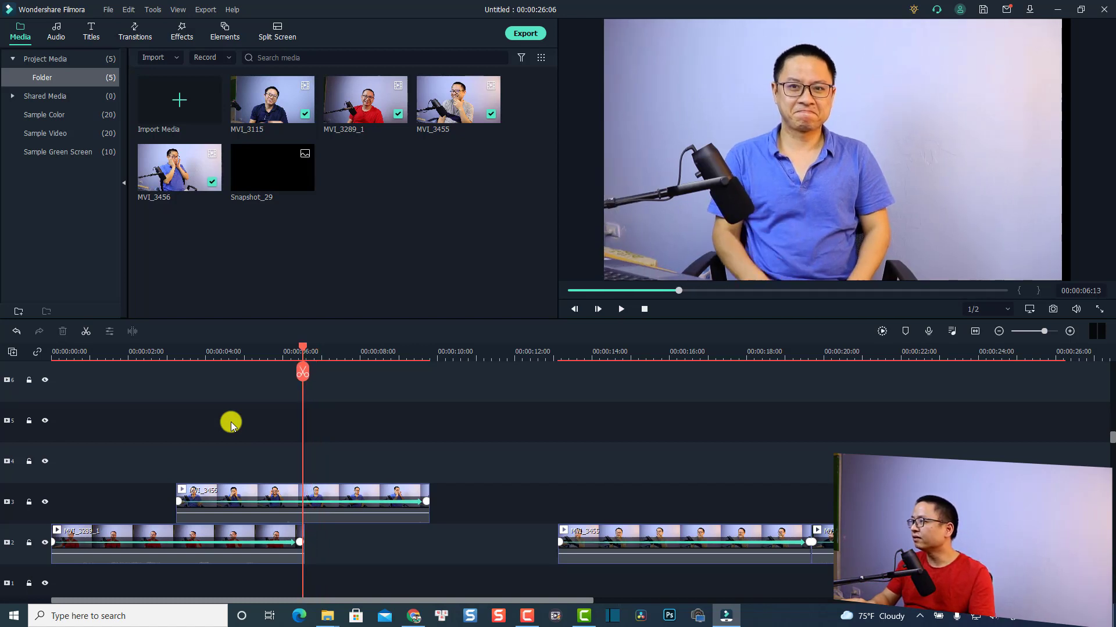
pyautogui.press('Right')
pyautogui.press('Right')
pyautogui.press('Right')
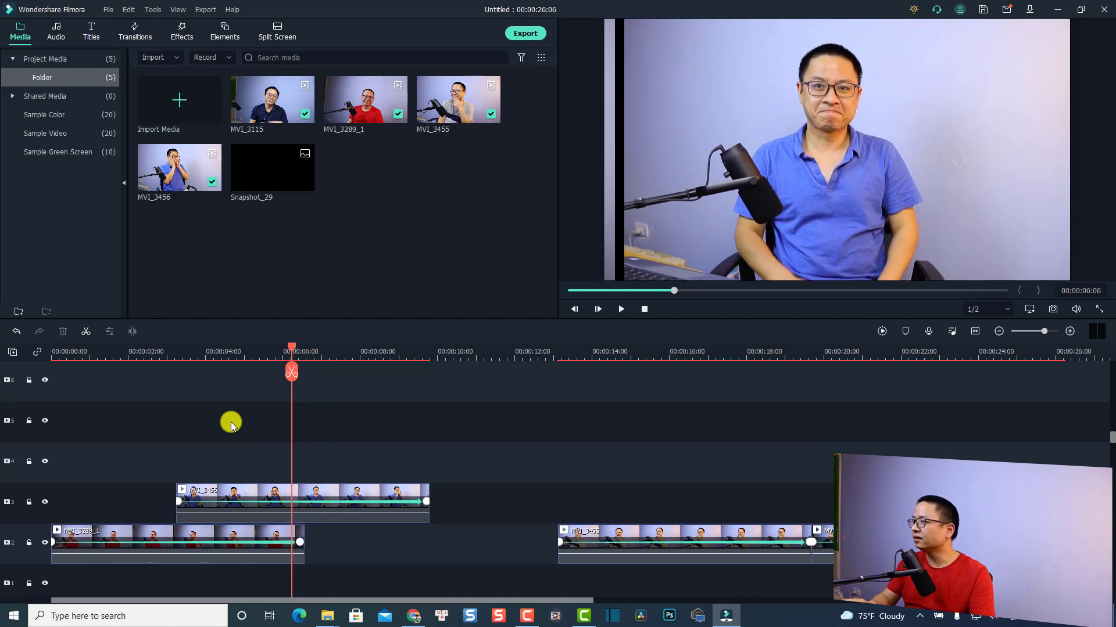
pyautogui.press('Right')
pyautogui.press('Right')
pyautogui.press('Right')
pyautogui.press('Right')
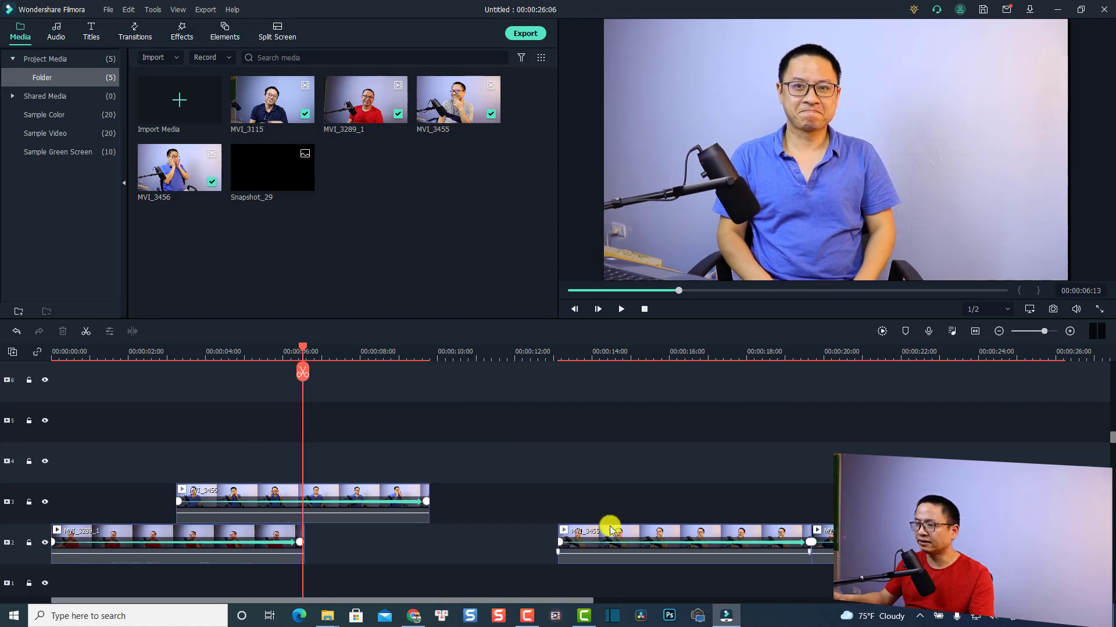
pyautogui.moveTo(608, 528); pyautogui.dragTo(347, 428)
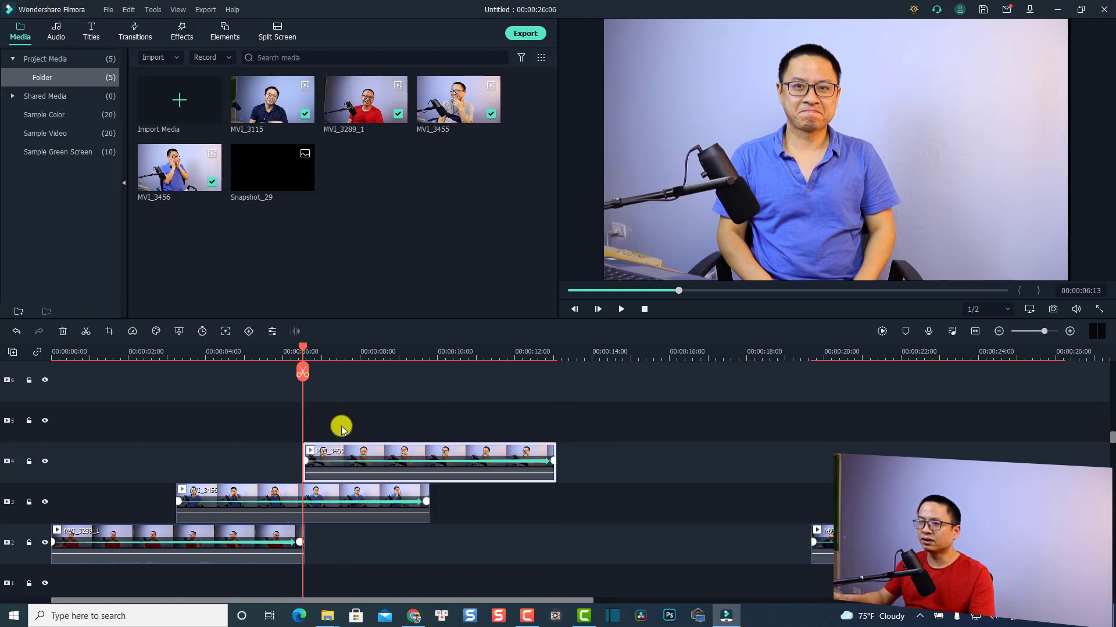
# - Play the transition from the blue-shirt clip to the grey-shirt clip to check the gap between them
pyautogui.click(256, 356)
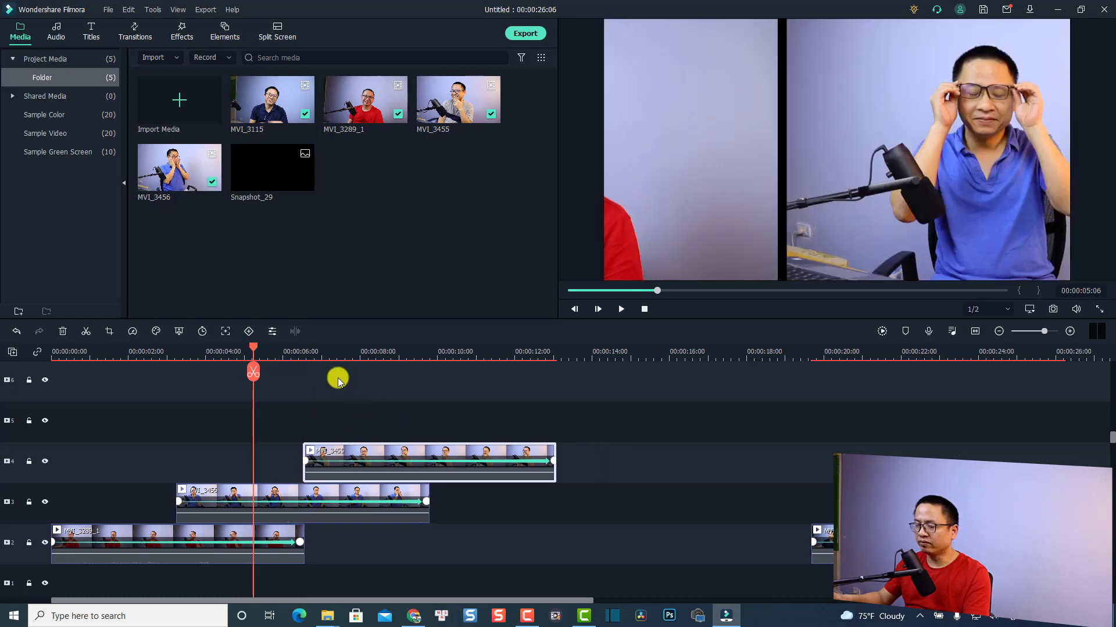
pyautogui.click(277, 352)
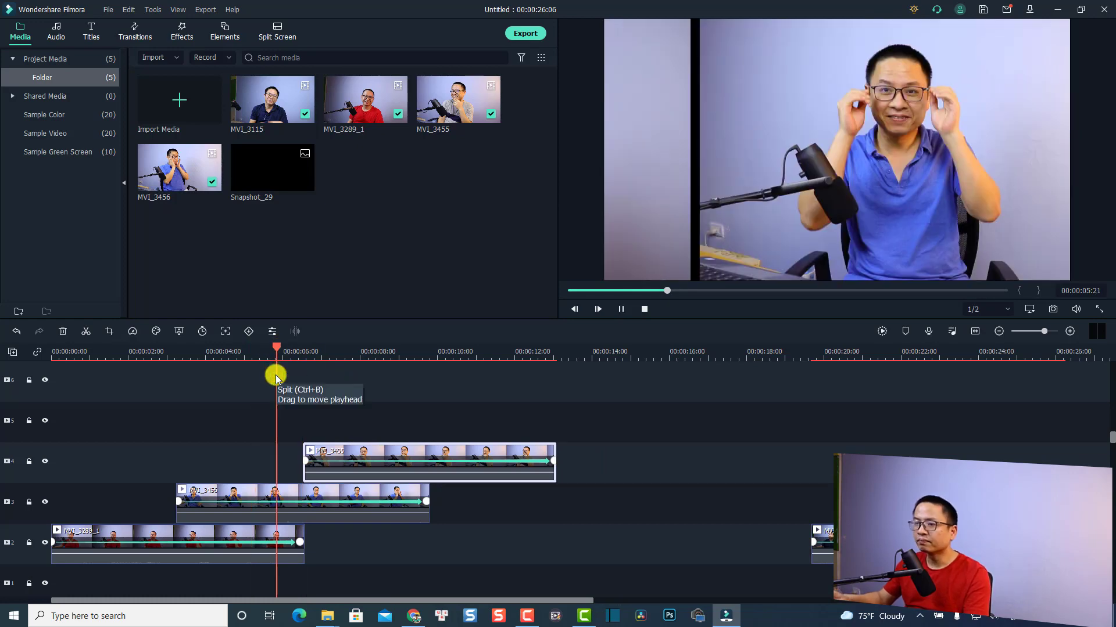
pyautogui.press('space')
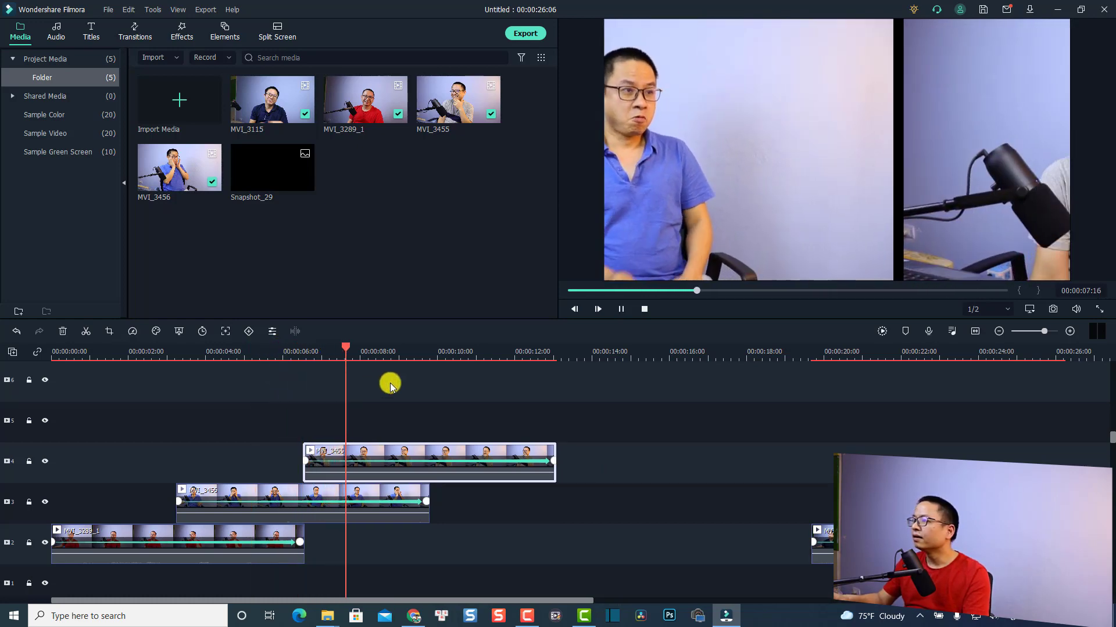
pyautogui.press('space')
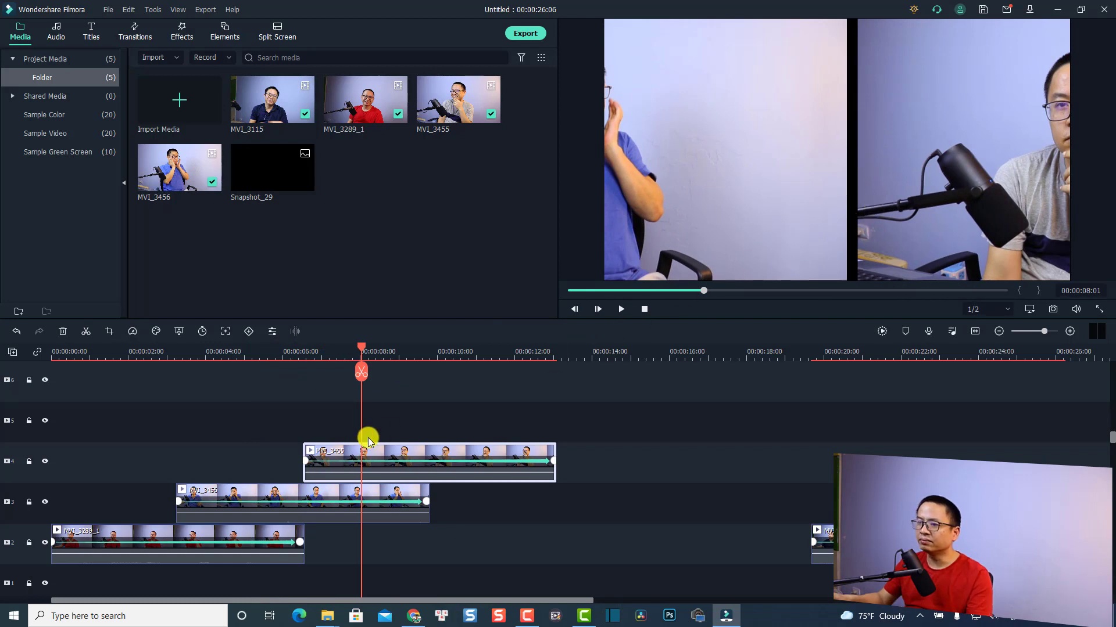
# - Try starting MVI_3455 earlier on track 4, at 00:00:06:11, and play its transition from the blue-shirt clip
pyautogui.click(299, 352)
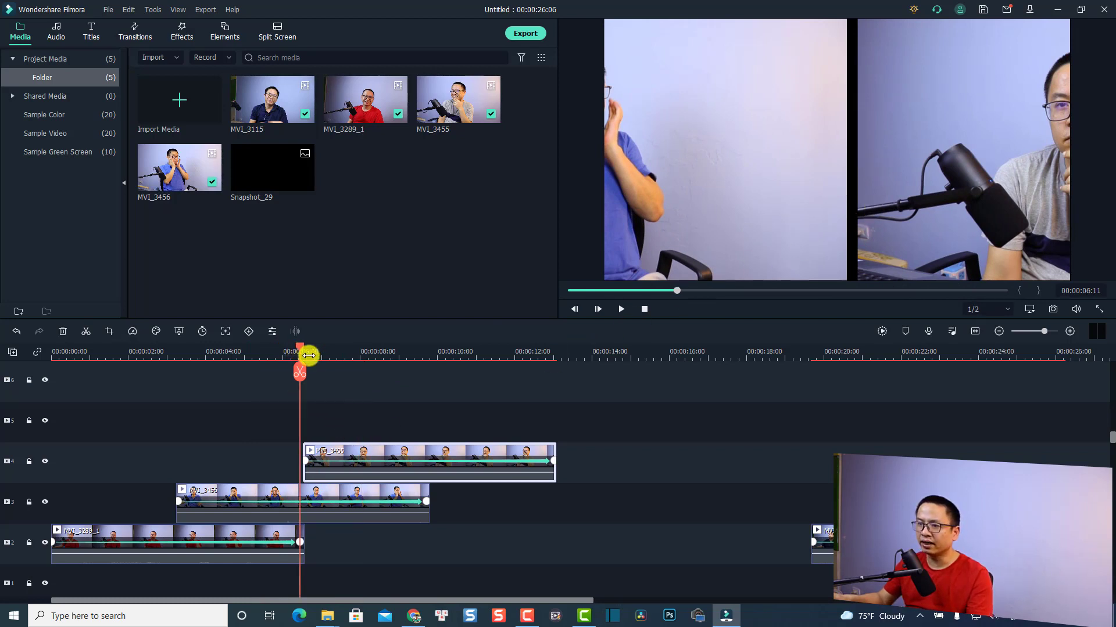
pyautogui.moveTo(333, 454); pyautogui.dragTo(319, 447)
pyautogui.click(278, 353)
pyautogui.click(357, 402)
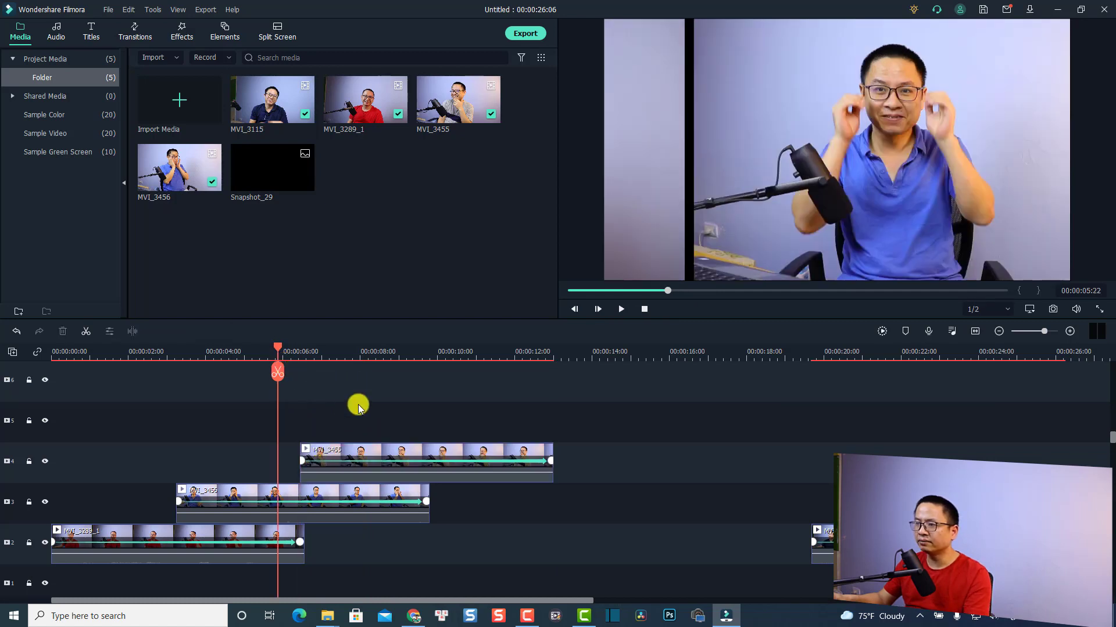
pyautogui.press('space')
pyautogui.press('space')
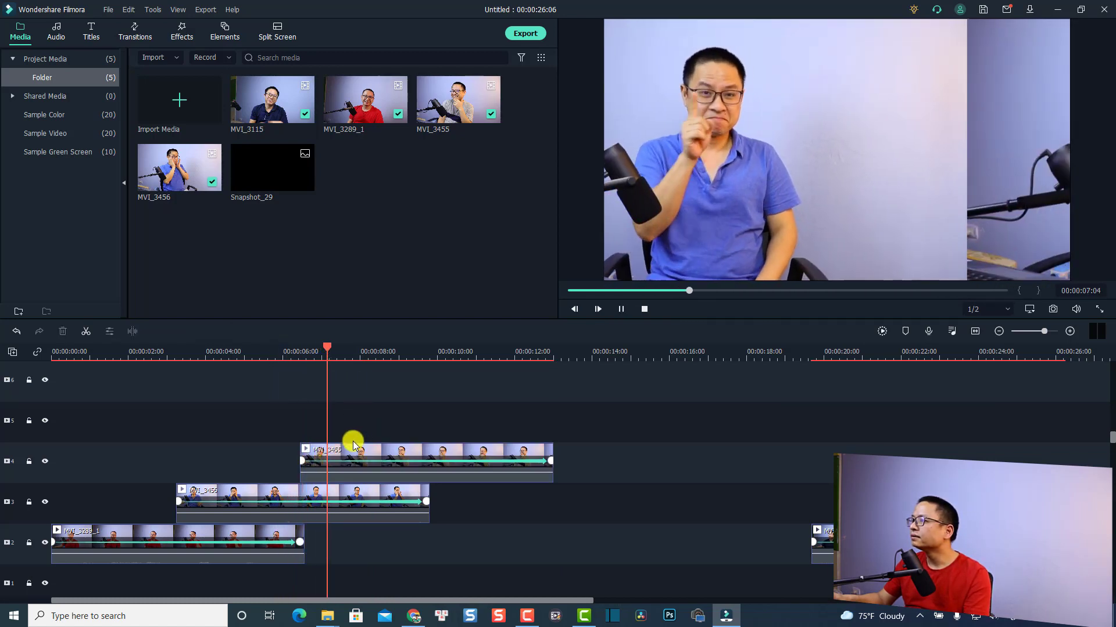
# - Move MVI_3455 to start at 00:00:06:14 on track 4 and play the transition again
pyautogui.click(304, 354)
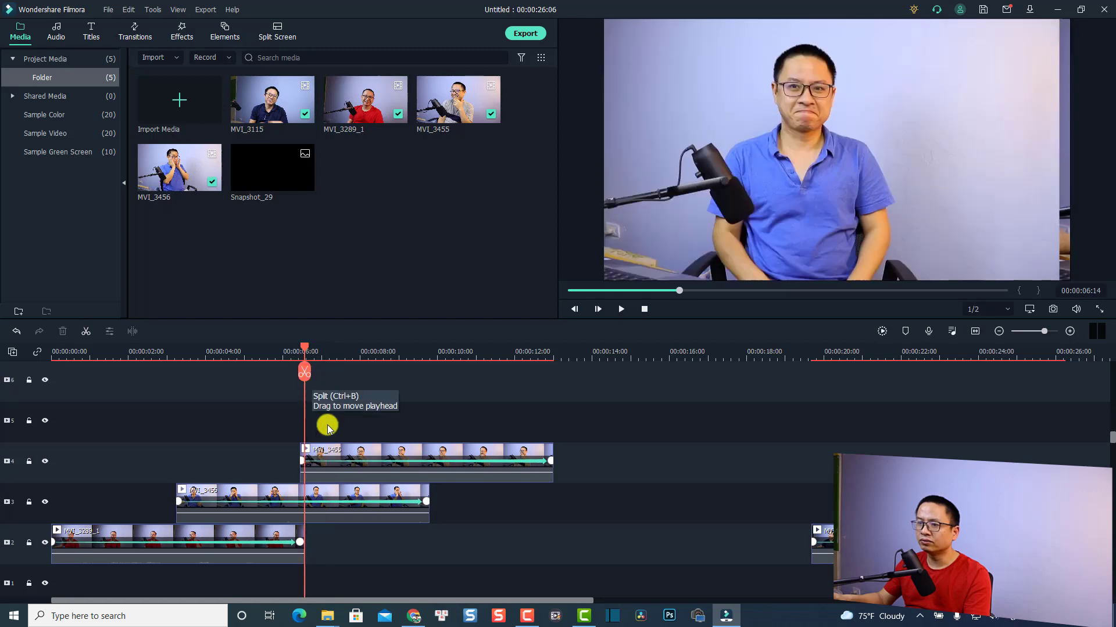
pyautogui.click(339, 448)
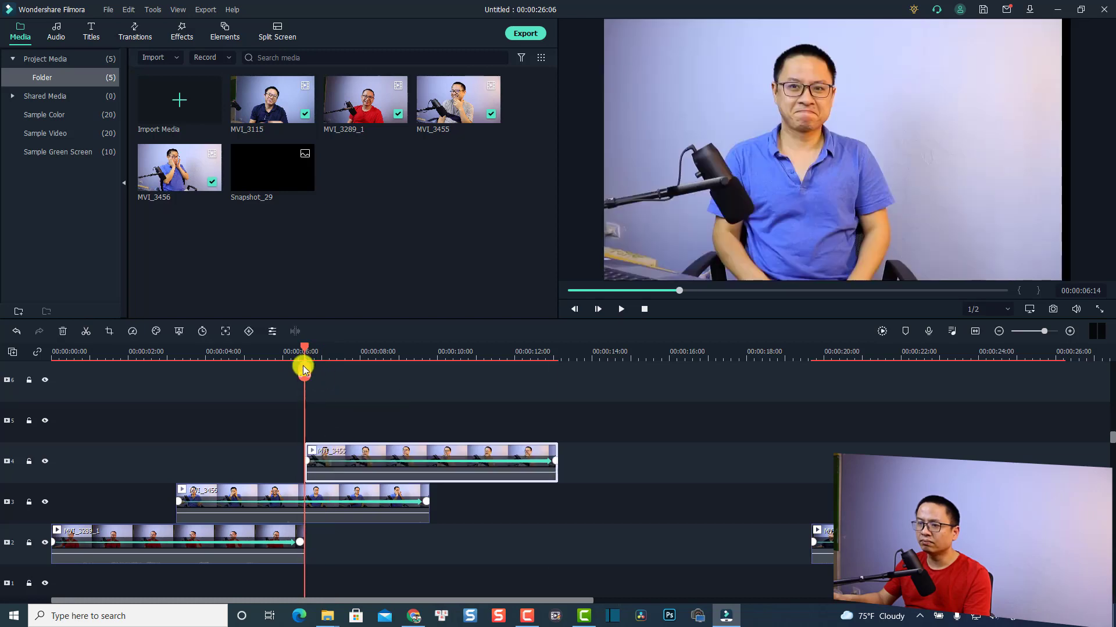
pyautogui.click(270, 353)
pyautogui.click(367, 388)
pyautogui.press('space')
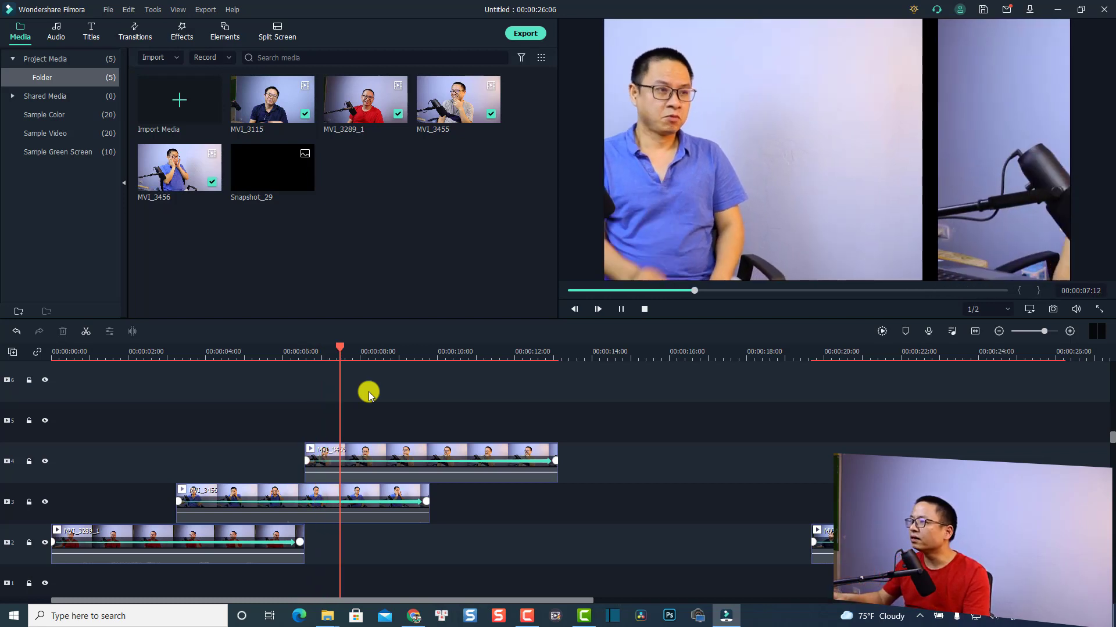
pyautogui.press('space')
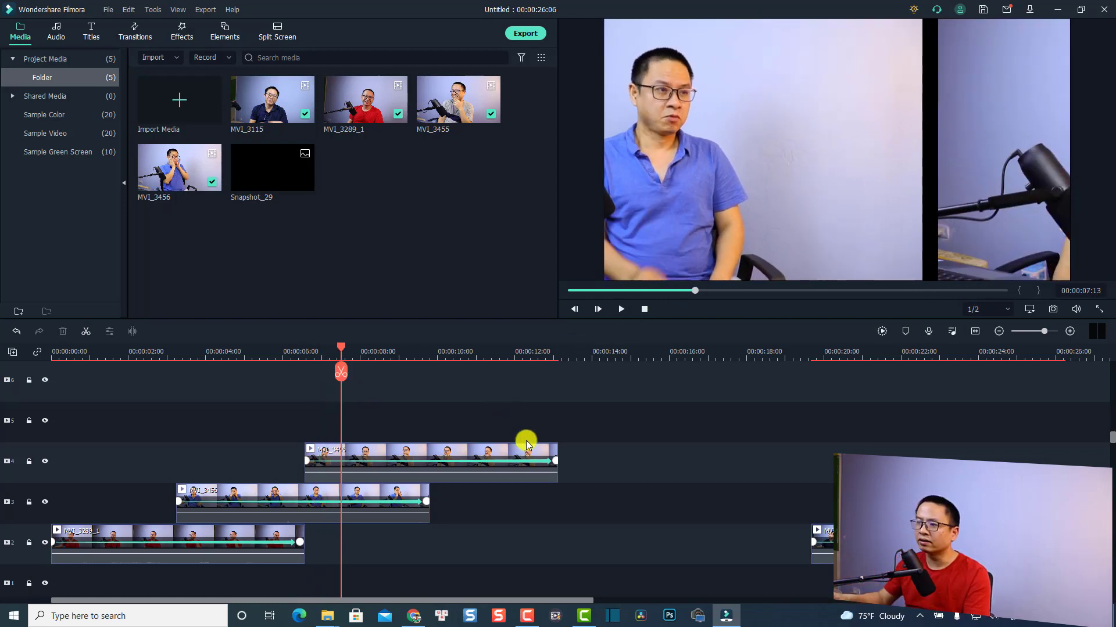
# - Replay the transition from the blue-shirt clip to the grey-shirt clip to check the gap and where the grey-shirt clip's right edge appears
pyautogui.press('space')
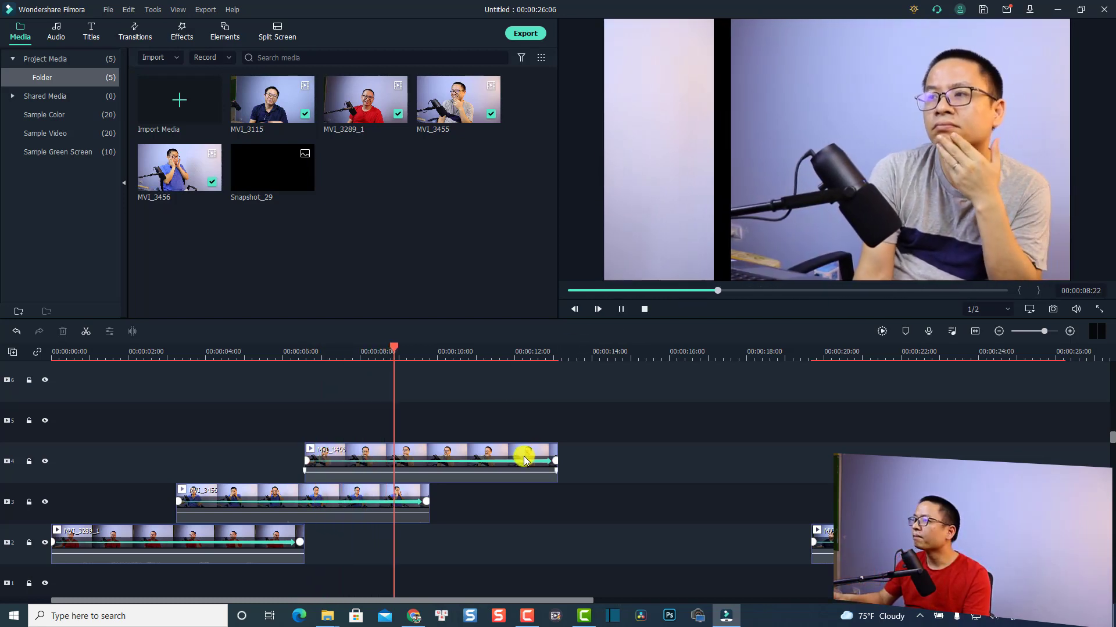
pyautogui.press('space')
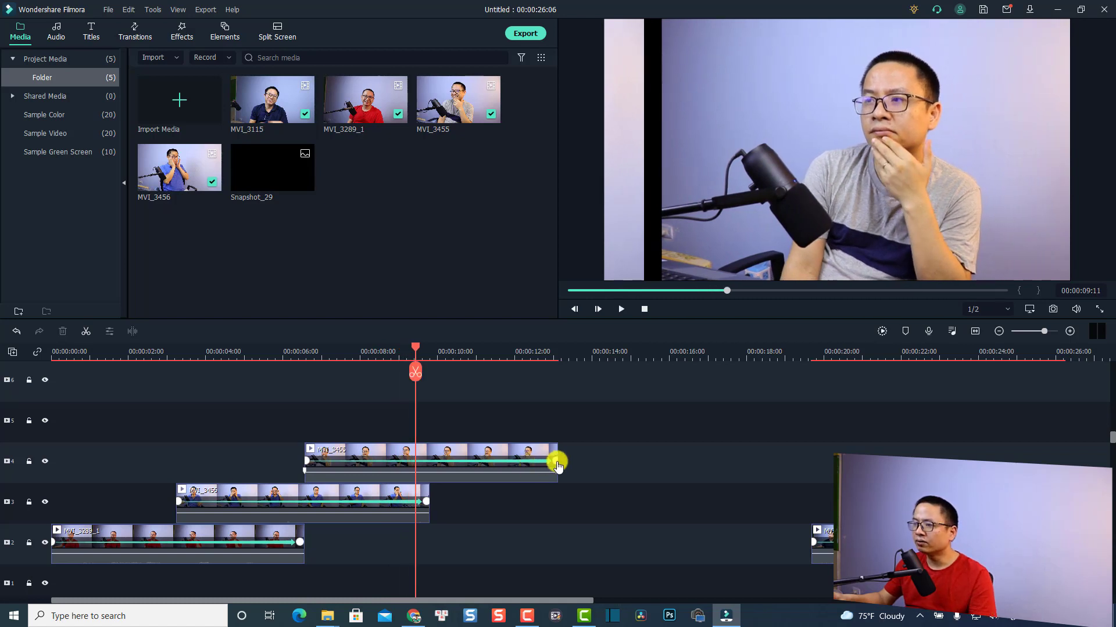
pyautogui.click(557, 464)
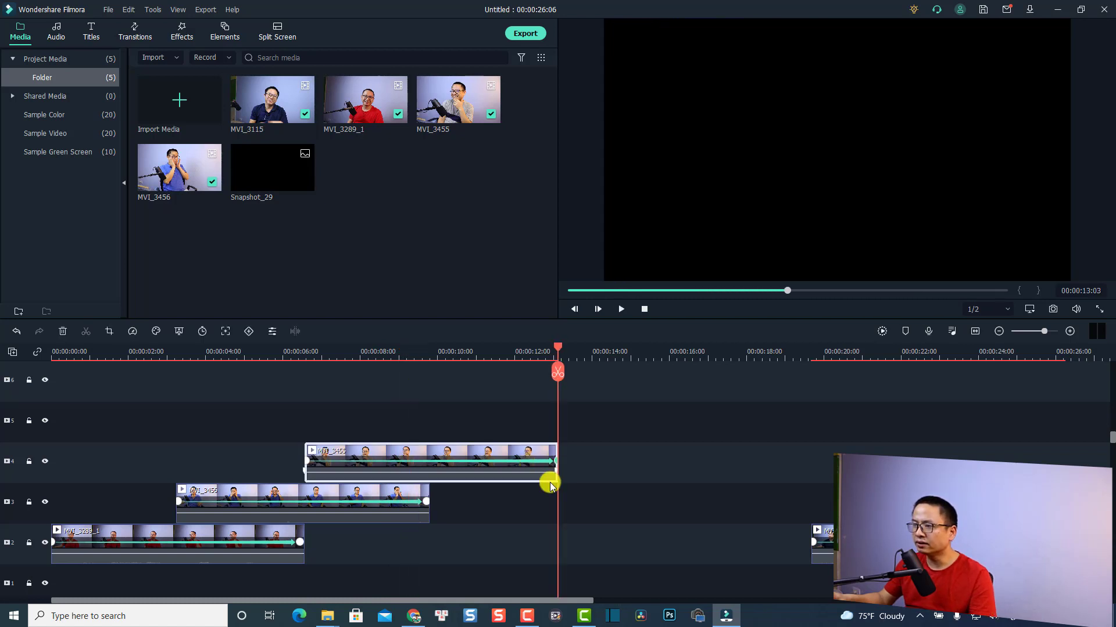
pyautogui.click(297, 353)
pyautogui.click(356, 407)
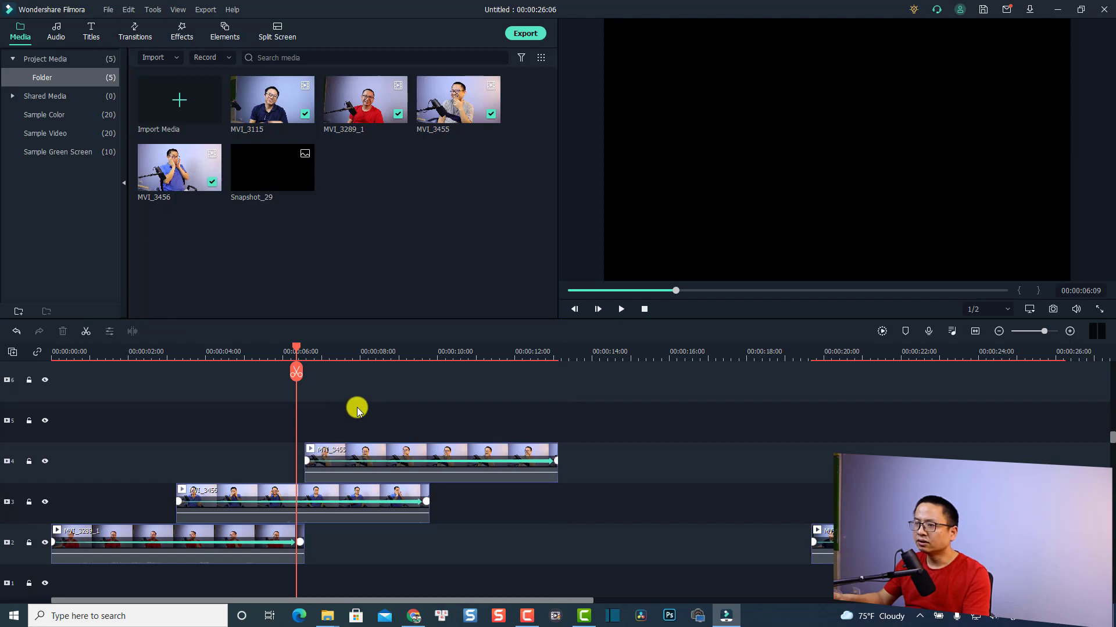
pyautogui.press('space')
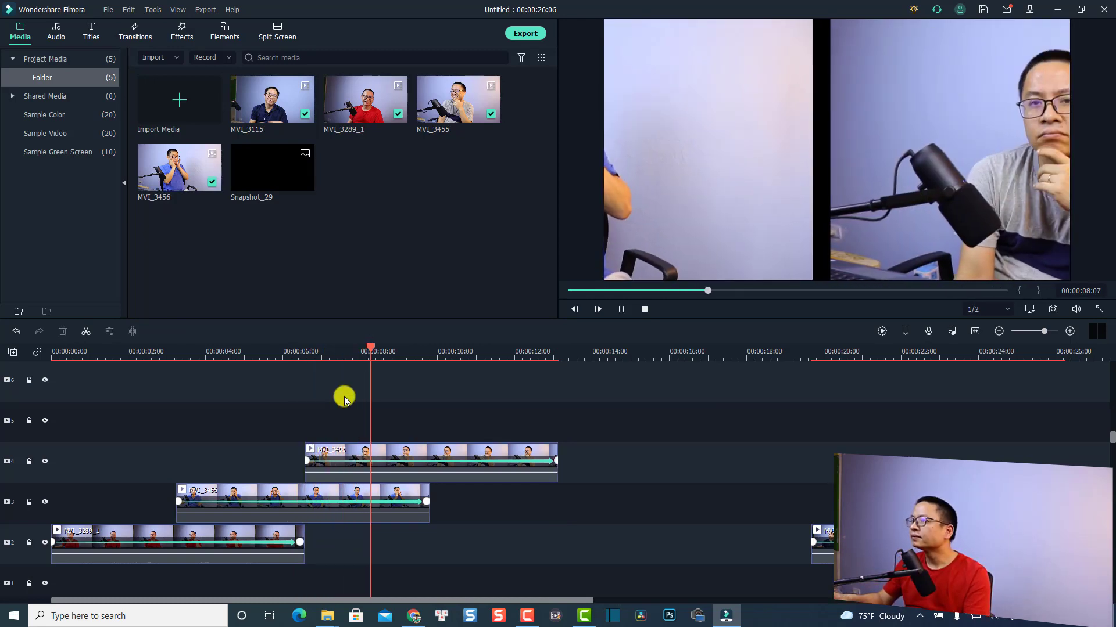
pyautogui.press('space')
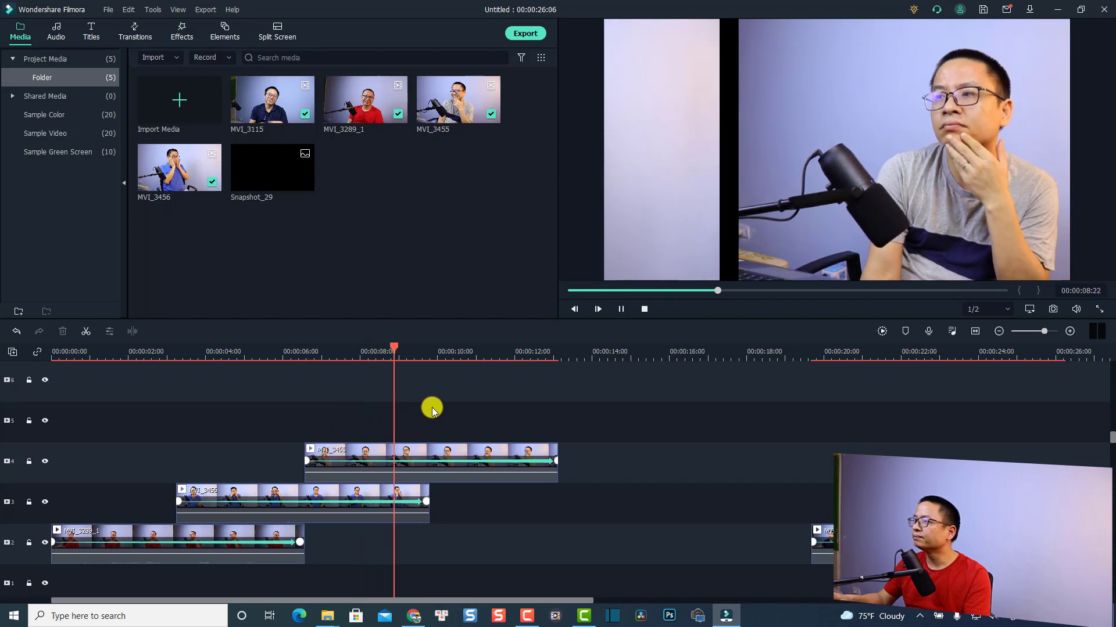
pyautogui.press('space')
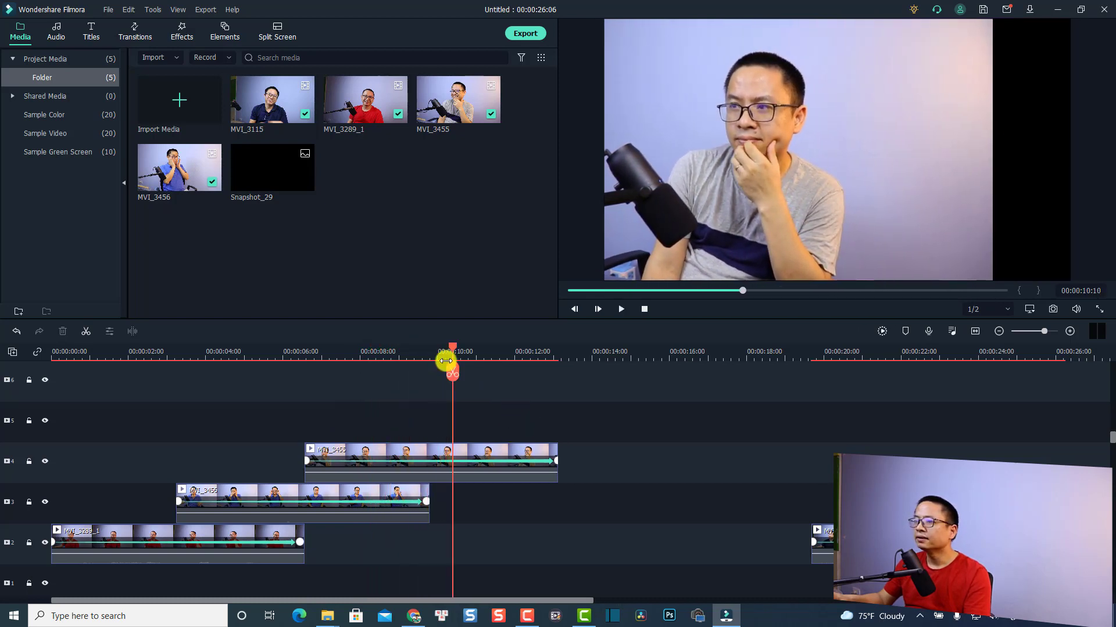
# - Move the navy-shirt clip MVI_3115 to track 5, starting at 00:00:09:23 where the grey-shirt clip's right edge enters the frame, and play the transition
pyautogui.click(436, 356)
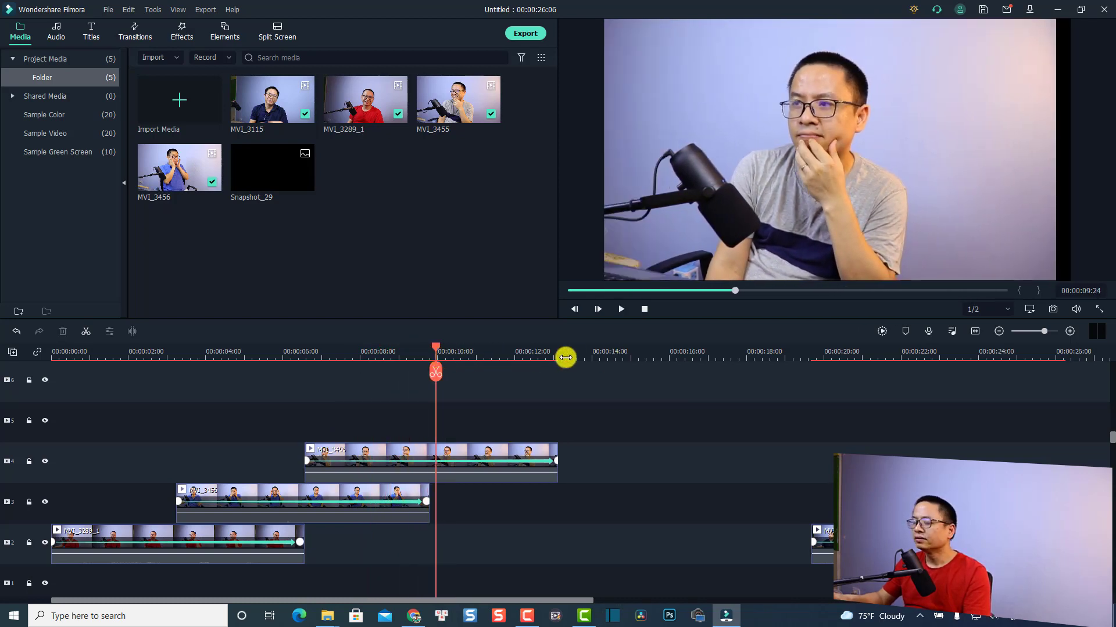
pyautogui.press('Left')
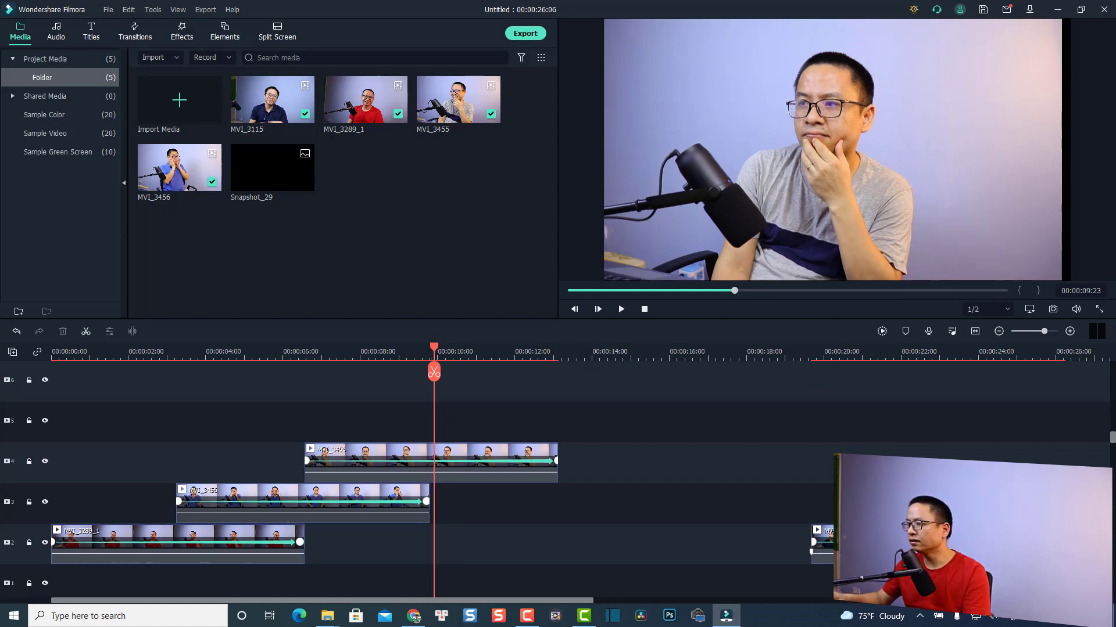
pyautogui.moveTo(860, 430); pyautogui.dragTo(491, 389)
pyautogui.click(413, 354)
pyautogui.press('space')
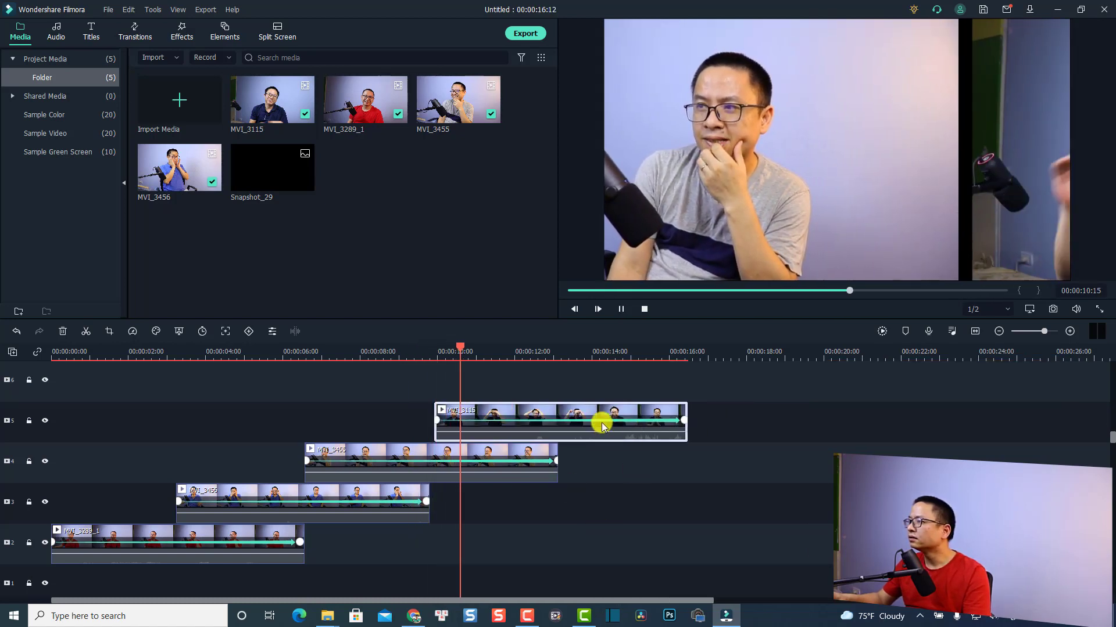
pyautogui.press('space')
# - Shift MVI_3115 one frame earlier to start at 00:00:09:22 on track 5 and play its transition from the grey-shirt clip
pyautogui.click(424, 353)
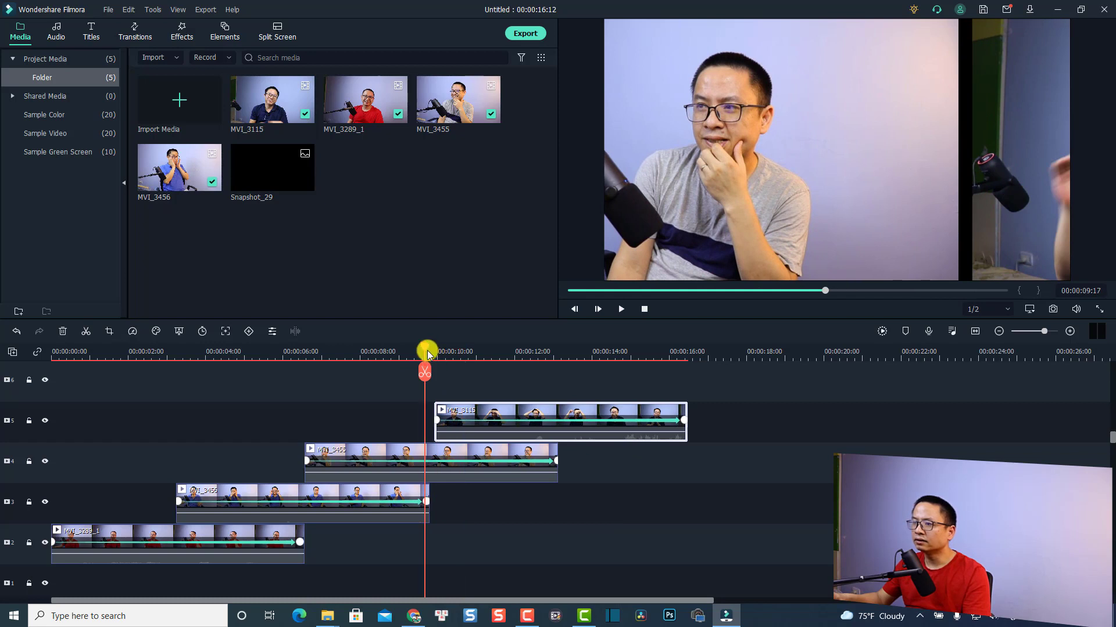
pyautogui.press('Right')
pyautogui.press('Right')
pyautogui.press('Right')
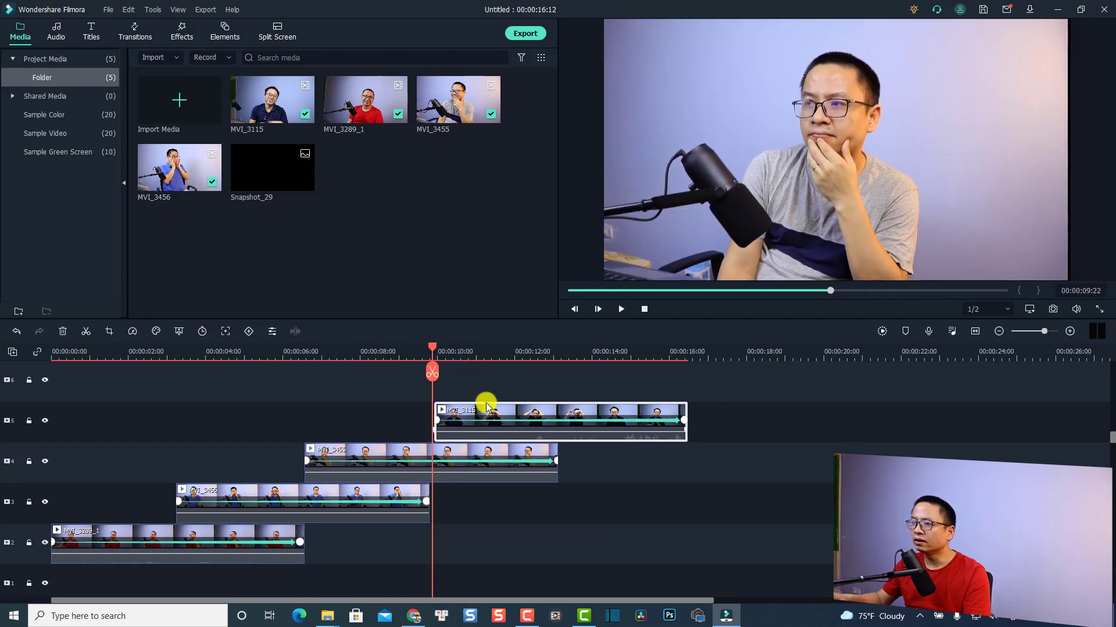
pyautogui.moveTo(486, 411); pyautogui.dragTo(485, 411)
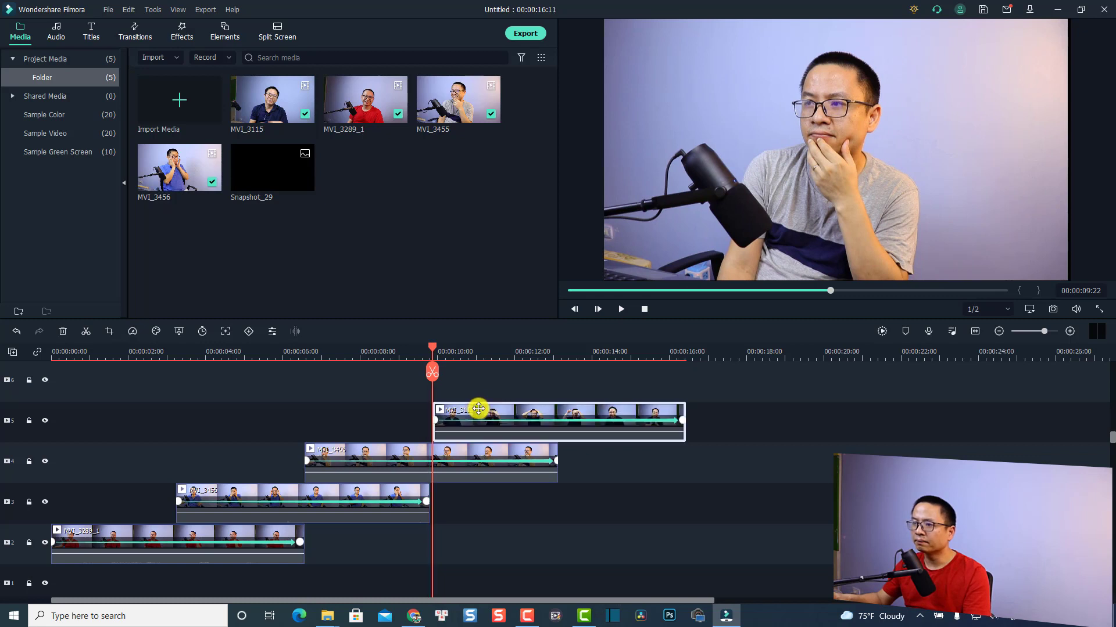
pyautogui.press('space')
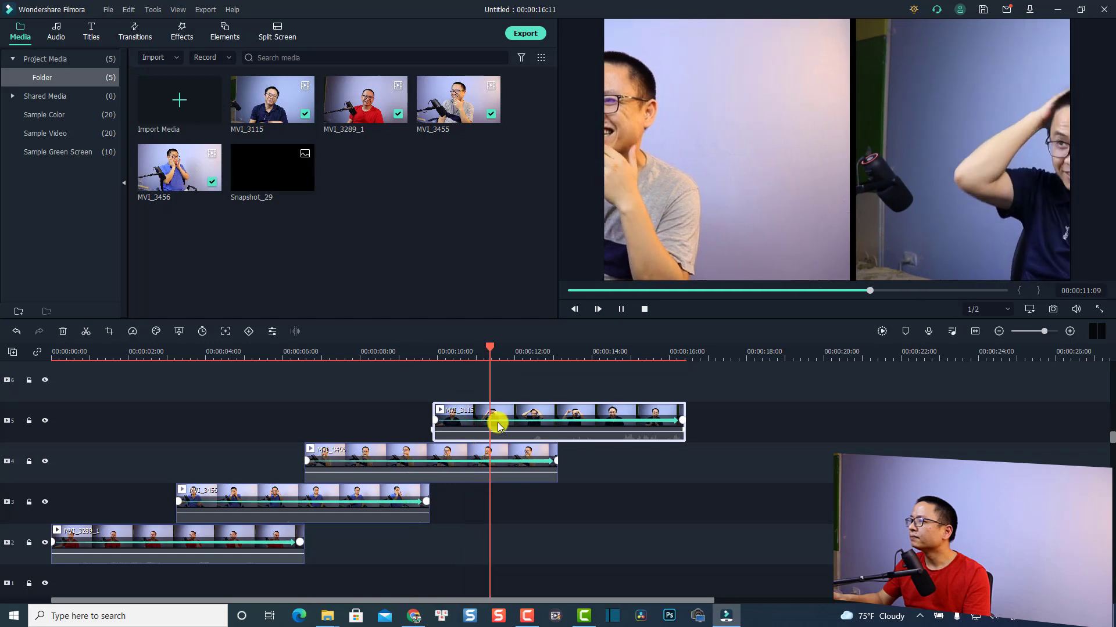
pyautogui.press('space')
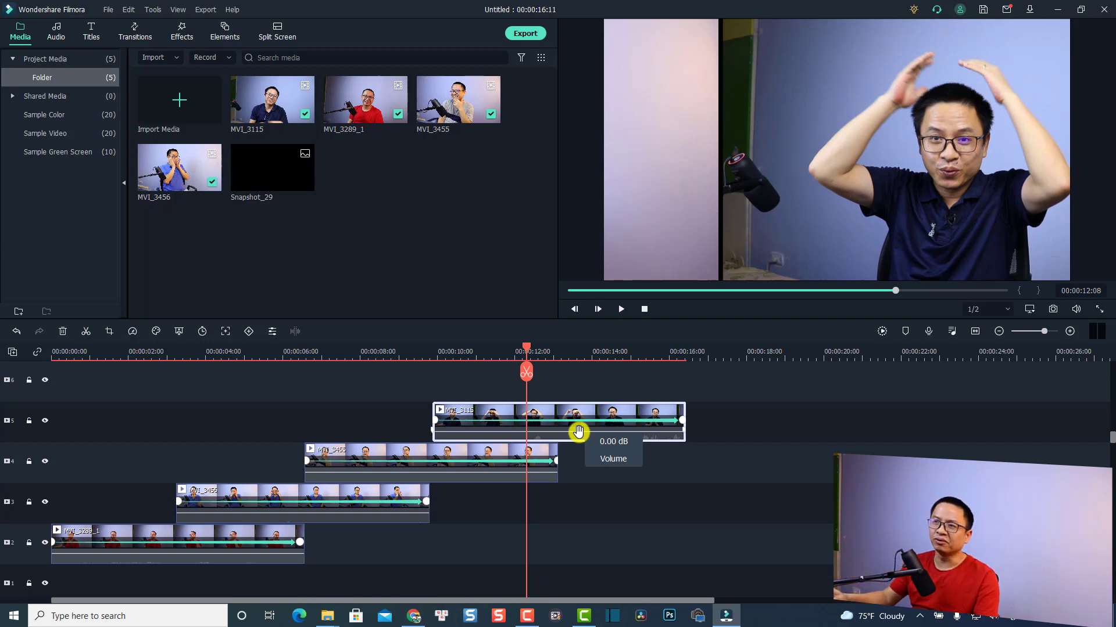
# - Add Wondershare Back To School Overlay 03 on track 6 from the timeline start, extend it to the last clip's end, and preview it
pyautogui.click(181, 35)
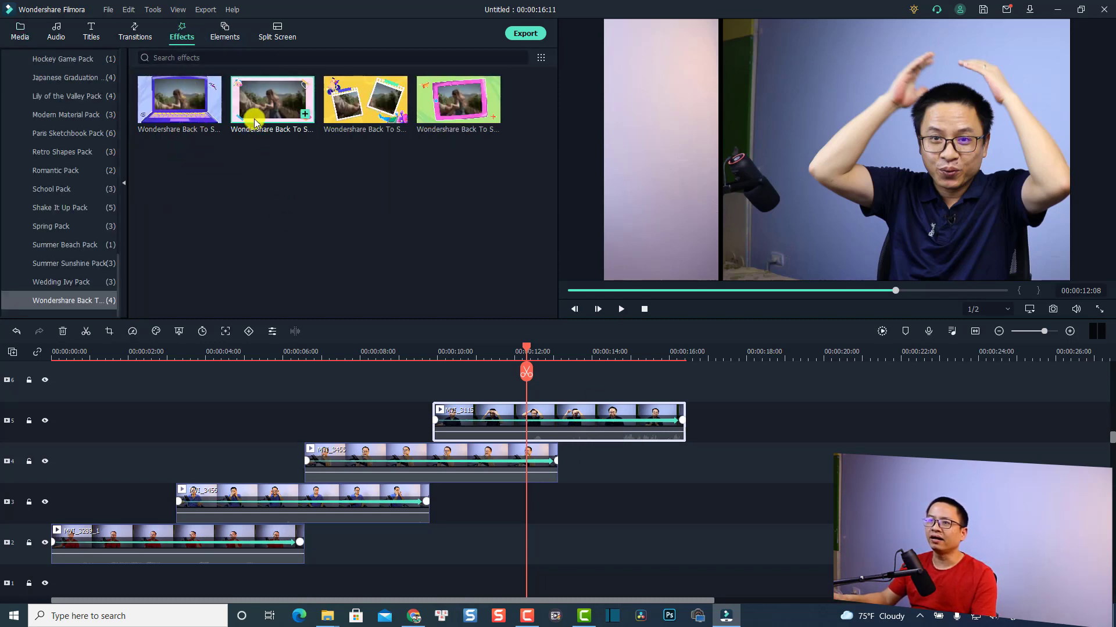
pyautogui.moveTo(253, 119); pyautogui.dragTo(43, 414)
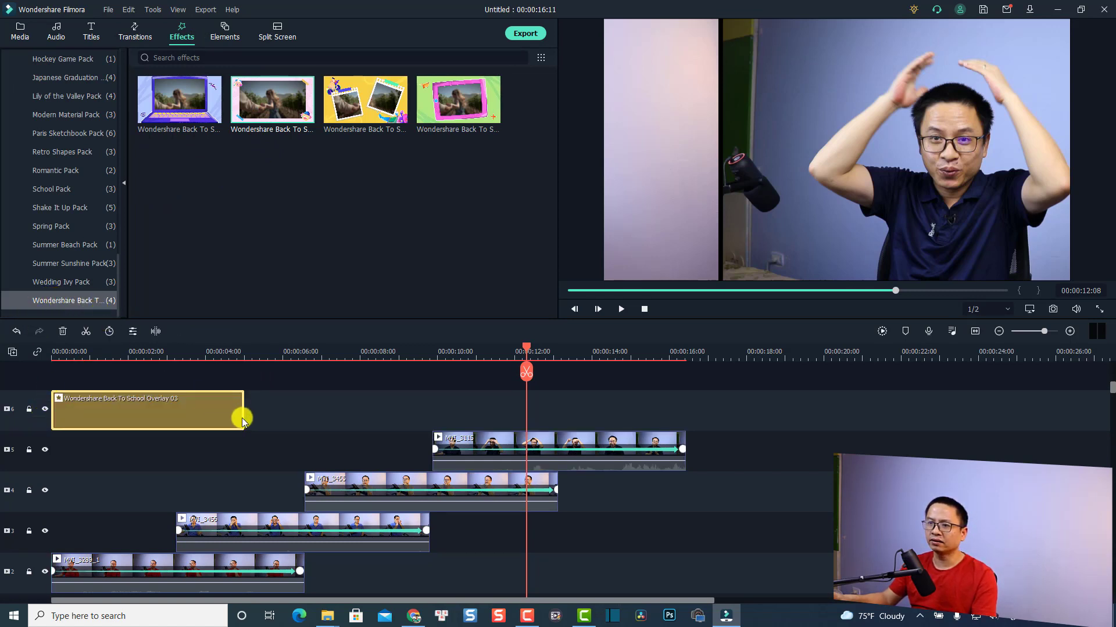
pyautogui.moveTo(244, 417); pyautogui.dragTo(685, 391)
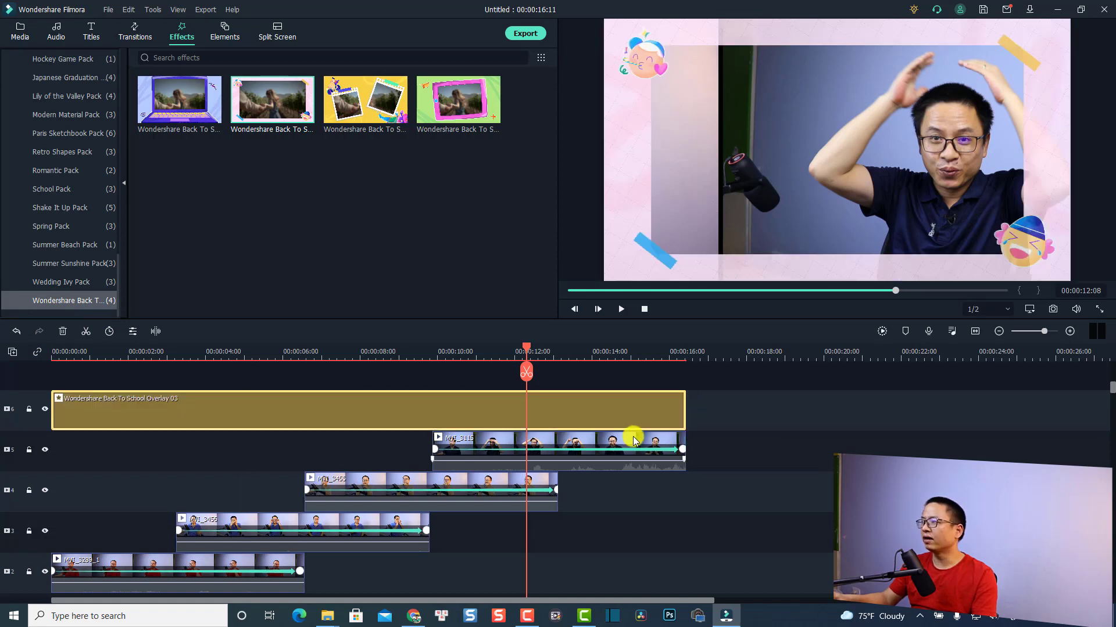
pyautogui.click(105, 360)
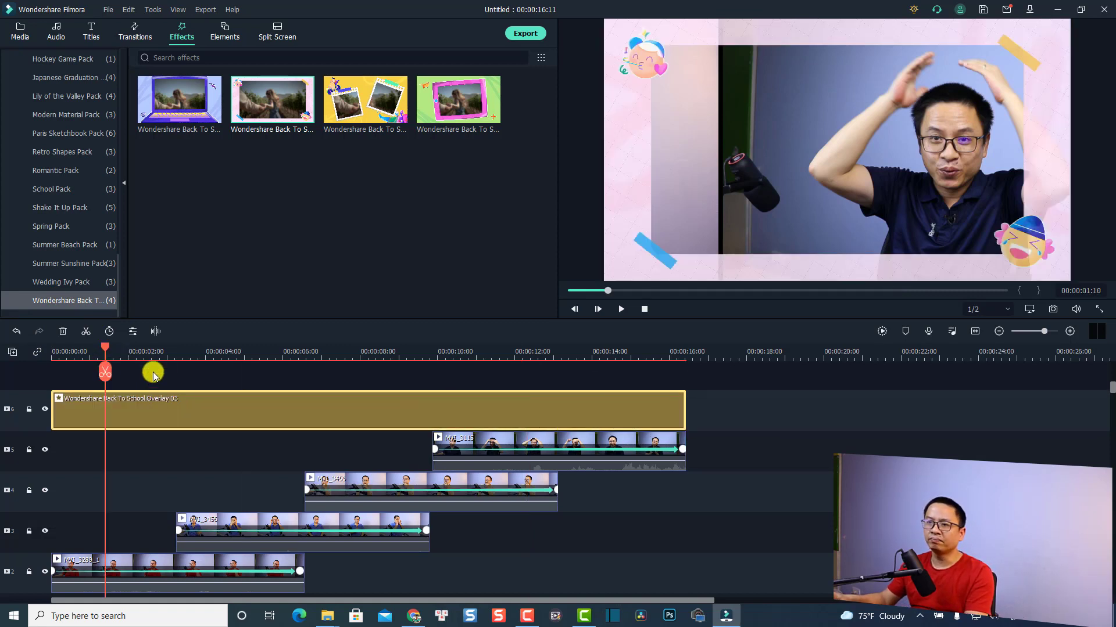
pyautogui.press('space')
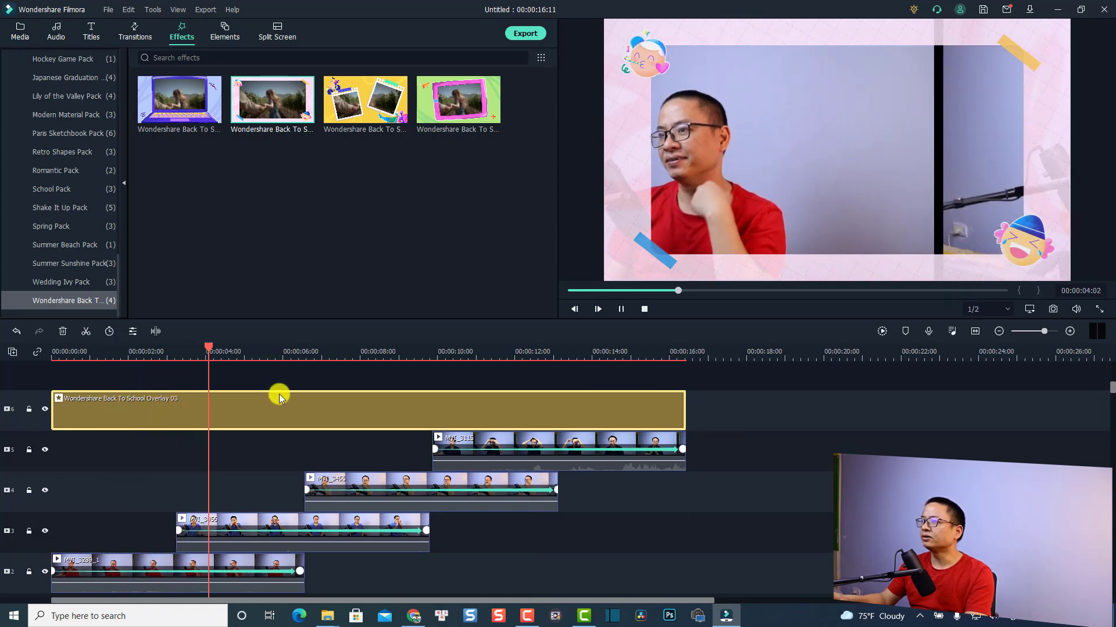
pyautogui.press('space')
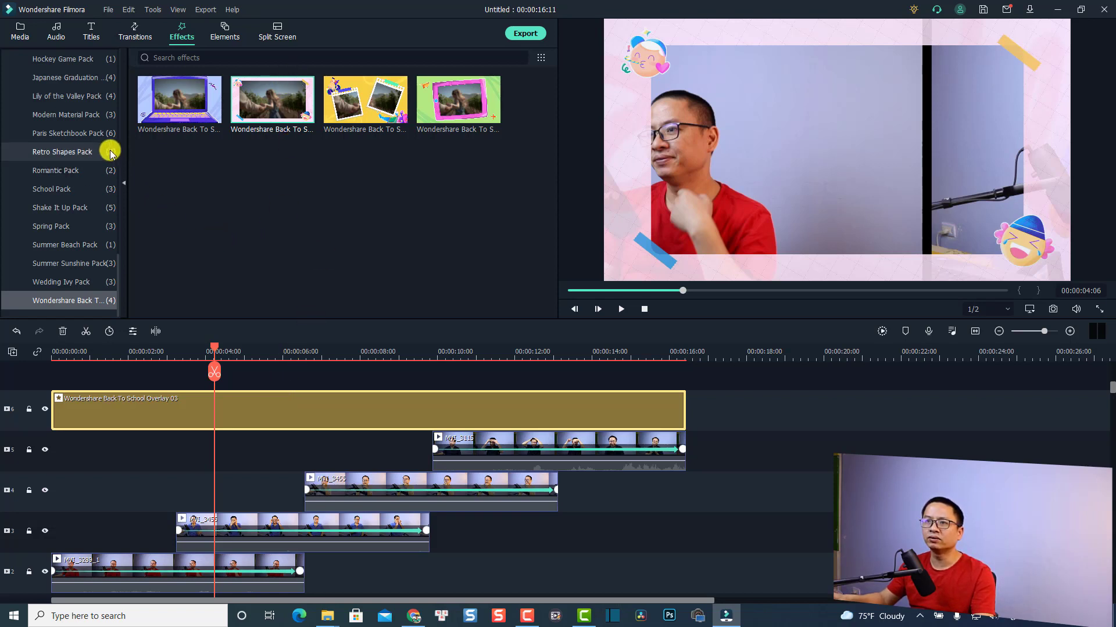
# - Find the Film 3 overlay among the Frame effects and add it on track 7 at the start of the timeline
pyautogui.scroll(3, 112, 112)
pyautogui.scroll(5, 112, 119)
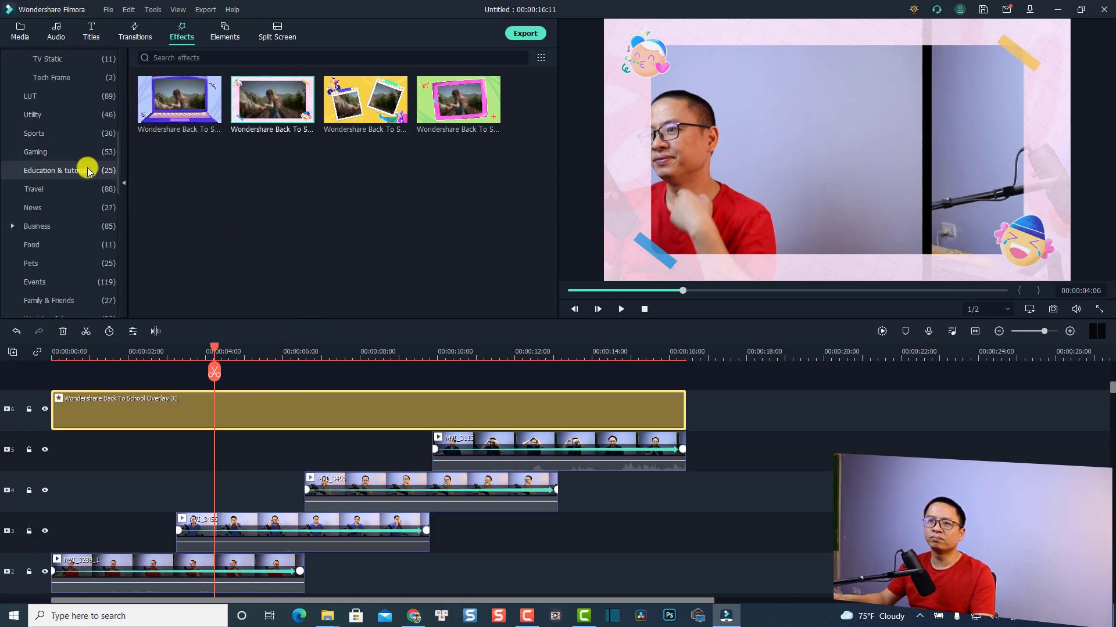
pyautogui.scroll(5, 61, 157)
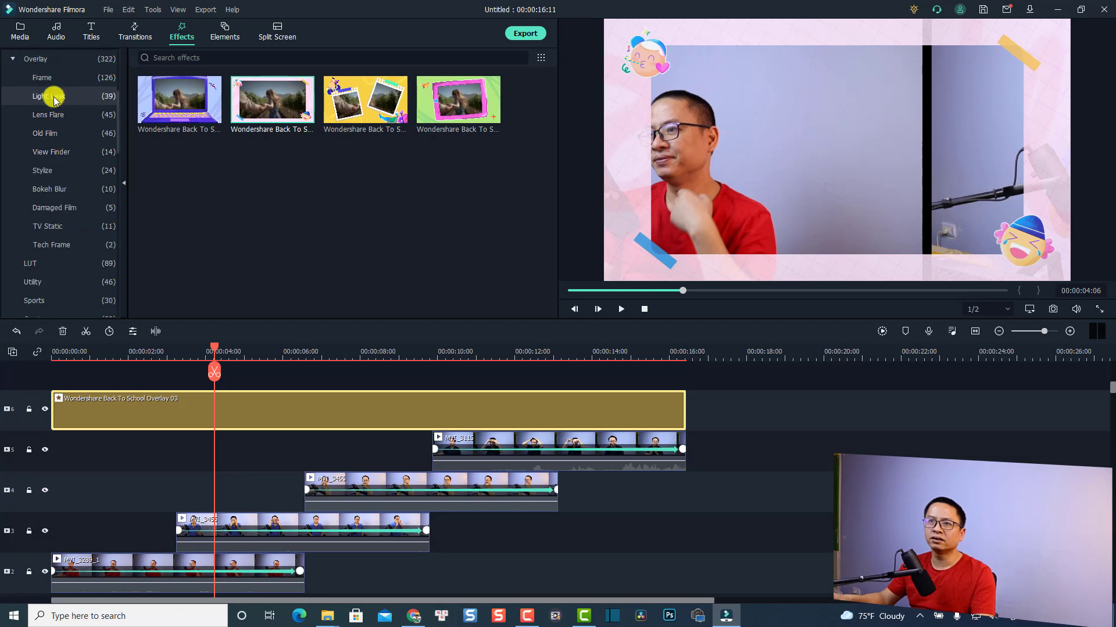
pyautogui.click(54, 96)
pyautogui.click(84, 136)
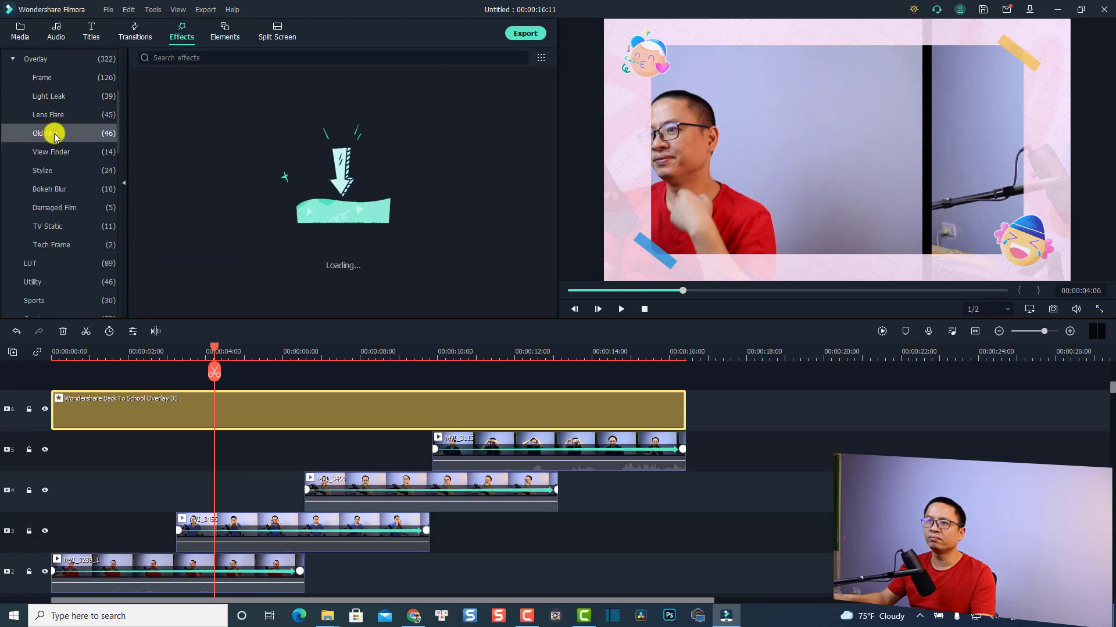
pyautogui.click(50, 83)
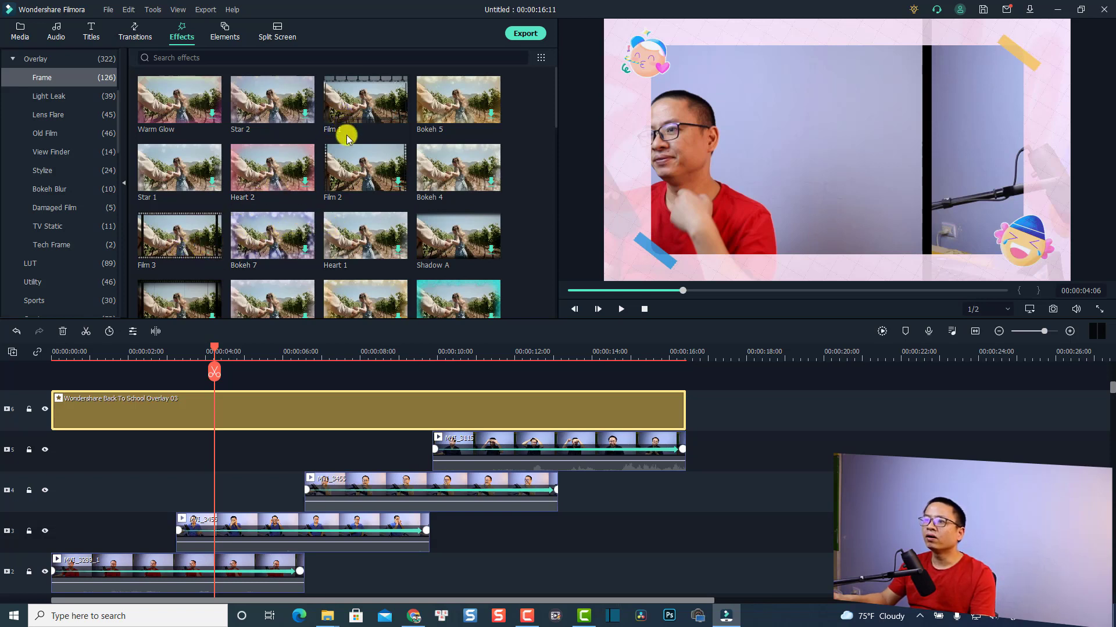
pyautogui.moveTo(165, 247); pyautogui.dragTo(73, 366)
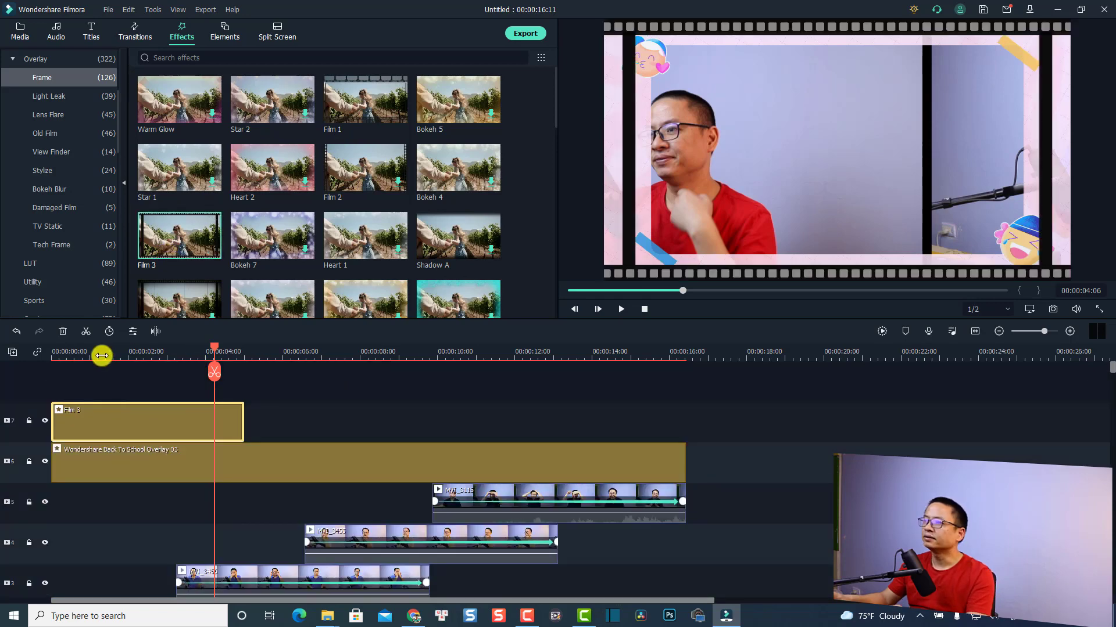
# - Extend the Film 3 overlay to the end of the last clip and preview the framed film-strip effect
pyautogui.click(101, 356)
pyautogui.press('space')
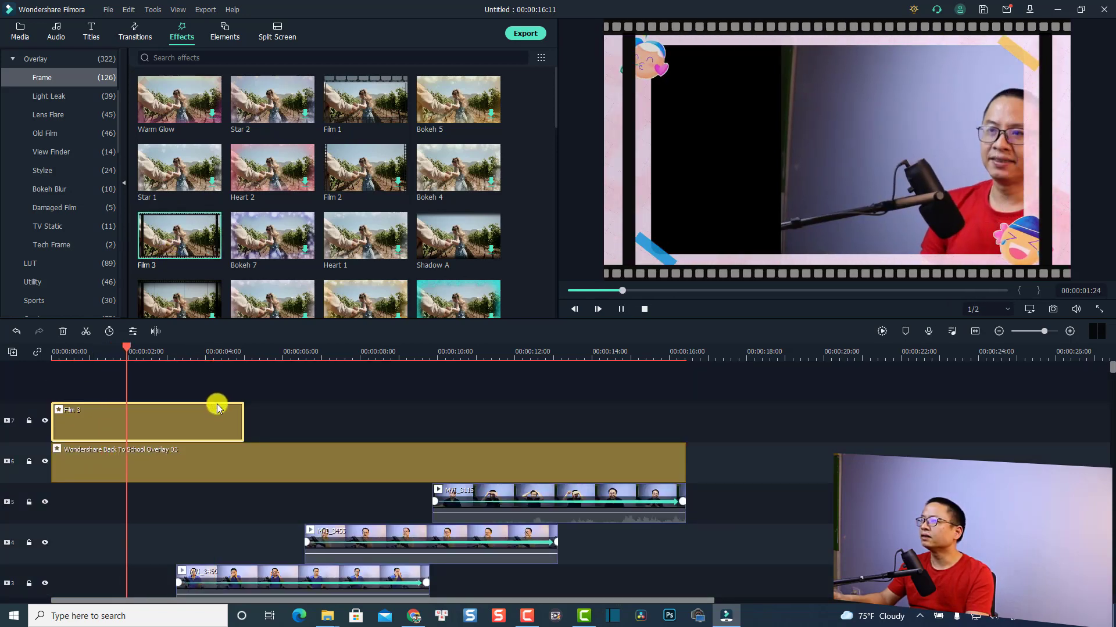
pyautogui.press('space')
pyautogui.moveTo(244, 419); pyautogui.dragTo(685, 419)
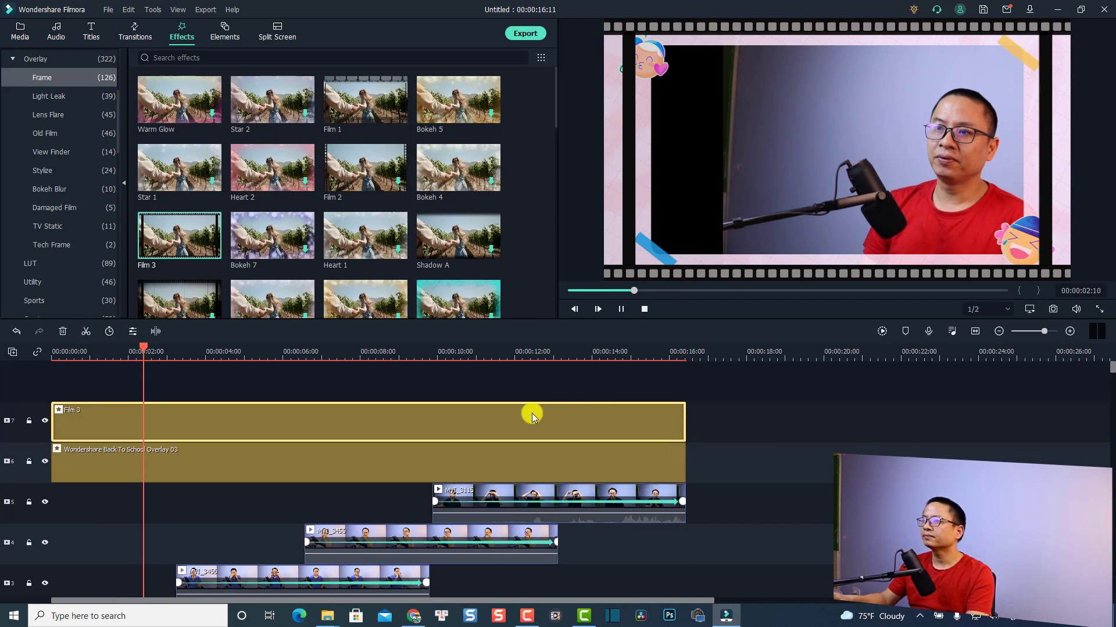
pyautogui.press('space')
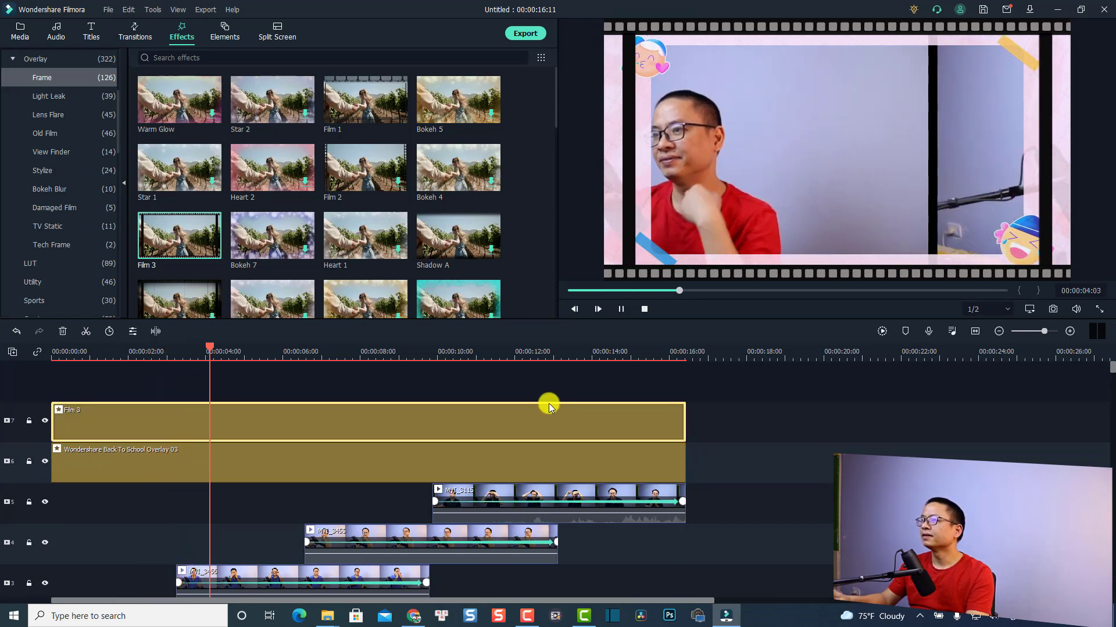
pyautogui.press('space')
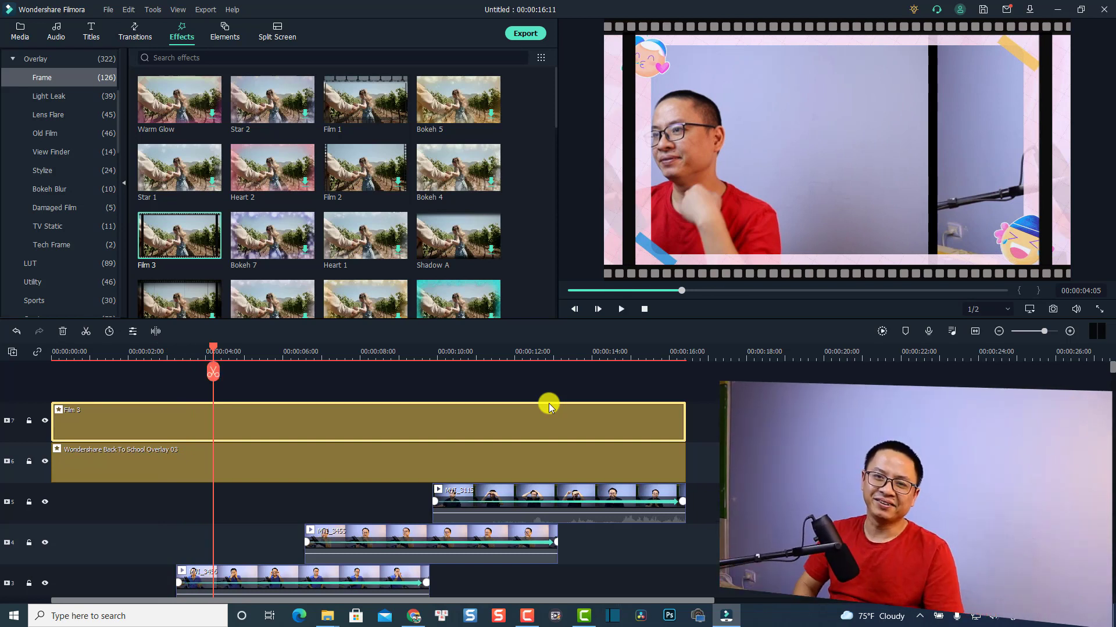